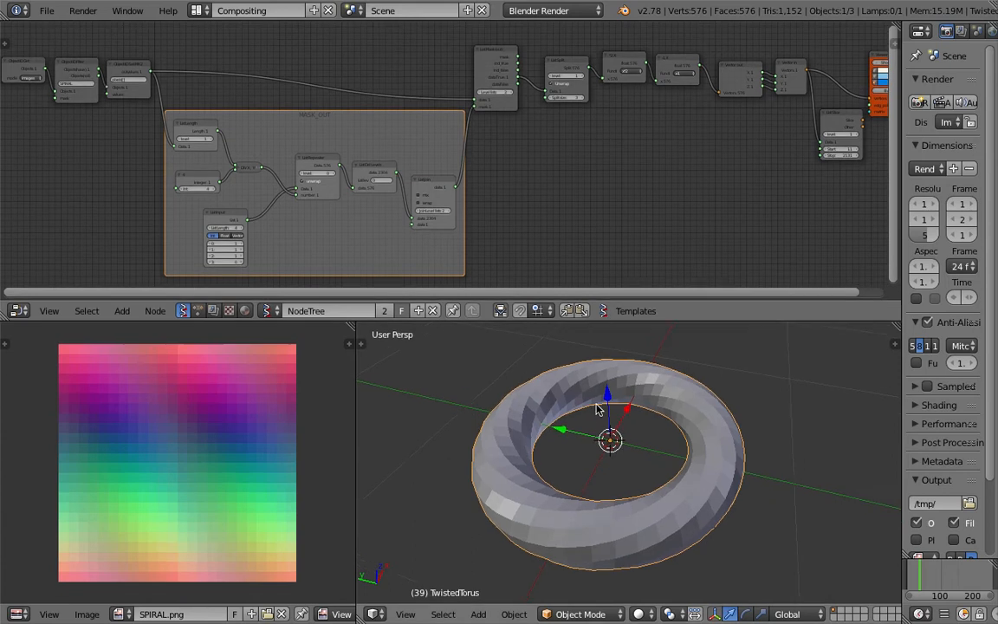
Orbit around the torus, frame the whole node tree, and narrow the Properties panel
{"action": "mouse_move", "coordinate": [544, 423]}
{"action": "middle_mouse_down"}
{"action": "mouse_move", "coordinate": [540, 364]}
{"action": "mouse_move", "coordinate": [532, 425]}
{"action": "middle_mouse_up"}
{"action": "middle_click_drag", "start_coordinate": [591, 456], "coordinate": [569, 480]}
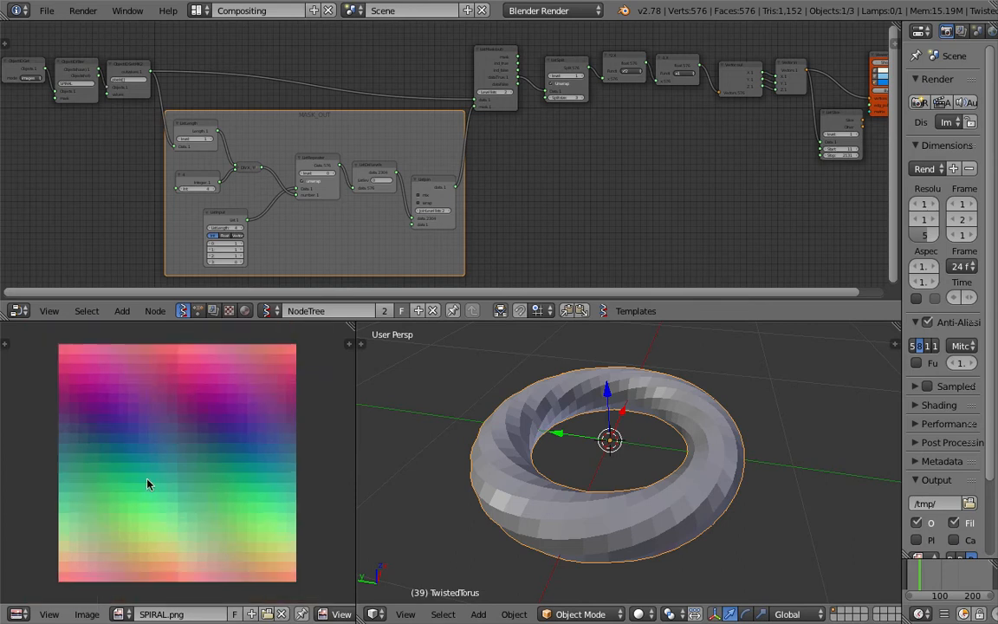
{"action": "scroll", "coordinate": [606, 189], "scroll_direction": "down", "scroll_amount": 1}
{"action": "middle_click_drag", "start_coordinate": [633, 196], "coordinate": [551, 189]}
{"action": "scroll", "coordinate": [562, 188], "scroll_direction": "down", "scroll_amount": 1}
{"action": "middle_click_drag", "start_coordinate": [819, 165], "coordinate": [859, 170]}
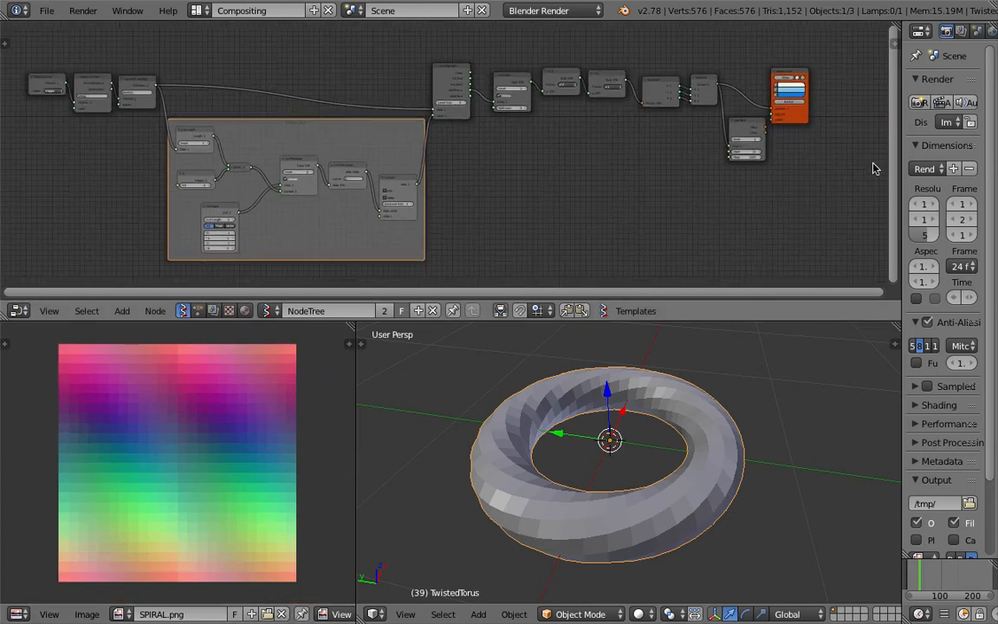
{"action": "left_click_drag", "start_coordinate": [904, 151], "coordinate": [940, 152]}
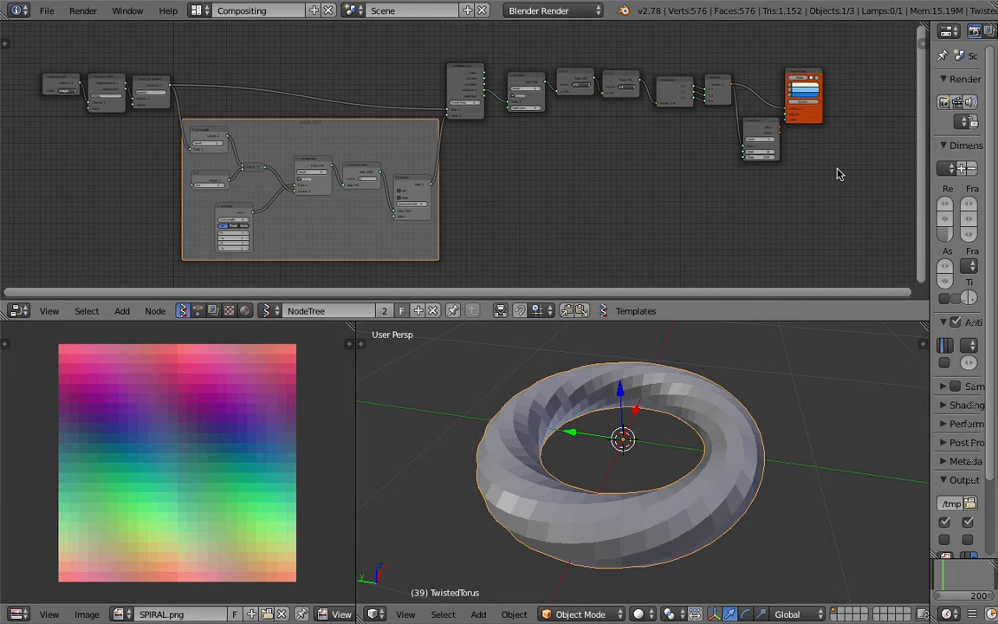
Pan the node tree and orbit the torus view to look around
{"action": "middle_click_drag", "start_coordinate": [530, 234], "coordinate": [542, 228]}
{"action": "scroll", "coordinate": [544, 224], "scroll_direction": "up", "scroll_amount": 1}
{"action": "mouse_move", "coordinate": [603, 431]}
{"action": "middle_mouse_down"}
{"action": "mouse_move", "coordinate": [601, 408]}
{"action": "mouse_move", "coordinate": [600, 427]}
{"action": "middle_mouse_up"}
{"action": "middle_click_drag", "start_coordinate": [523, 169], "coordinate": [494, 162]}
{"action": "middle_click_drag", "start_coordinate": [579, 404], "coordinate": [577, 424]}
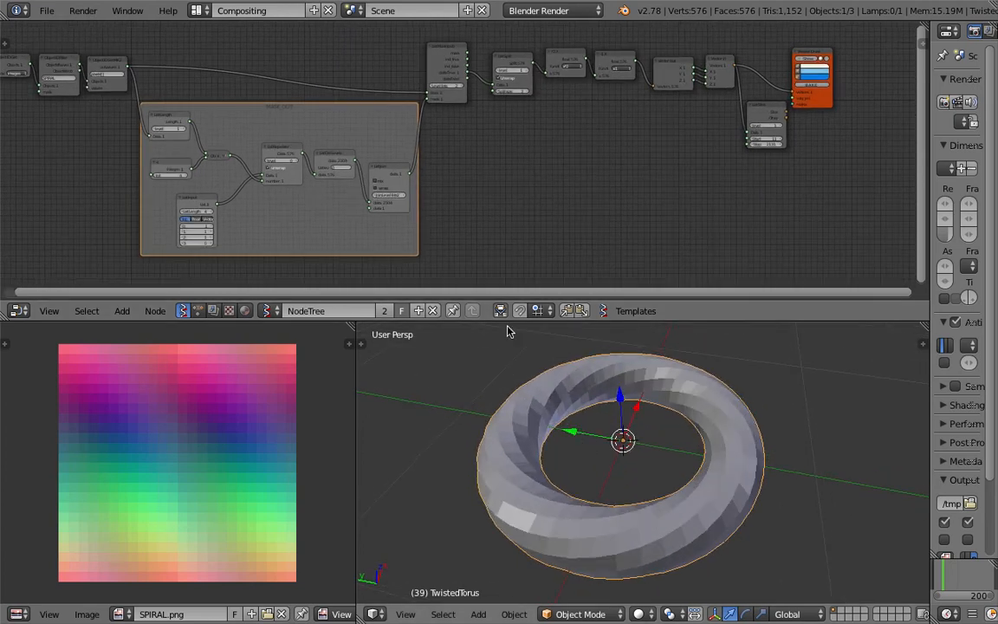
{"action": "scroll", "coordinate": [465, 227], "scroll_direction": "up", "scroll_amount": 1}
{"action": "scroll", "coordinate": [462, 225], "scroll_direction": "down", "scroll_amount": 1}
{"action": "middle_click_drag", "start_coordinate": [461, 224], "coordinate": [527, 228]}
{"action": "scroll", "coordinate": [526, 232], "scroll_direction": "up", "scroll_amount": 2}
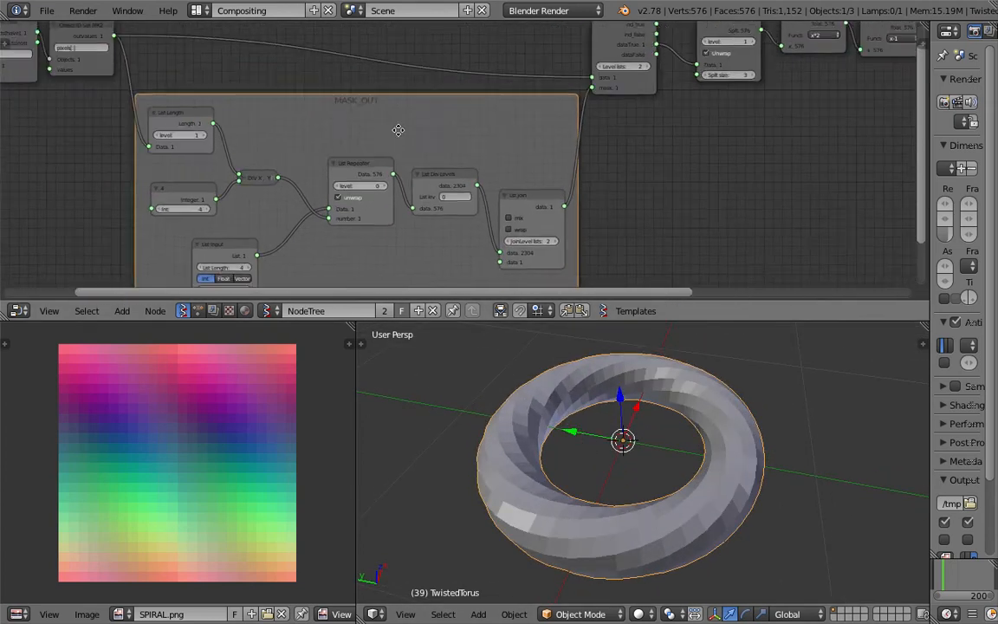
Enlarge the node editor and rename the node tree to RGBA_XYZ.py
{"action": "left_click_drag", "start_coordinate": [339, 321], "coordinate": [340, 346]}
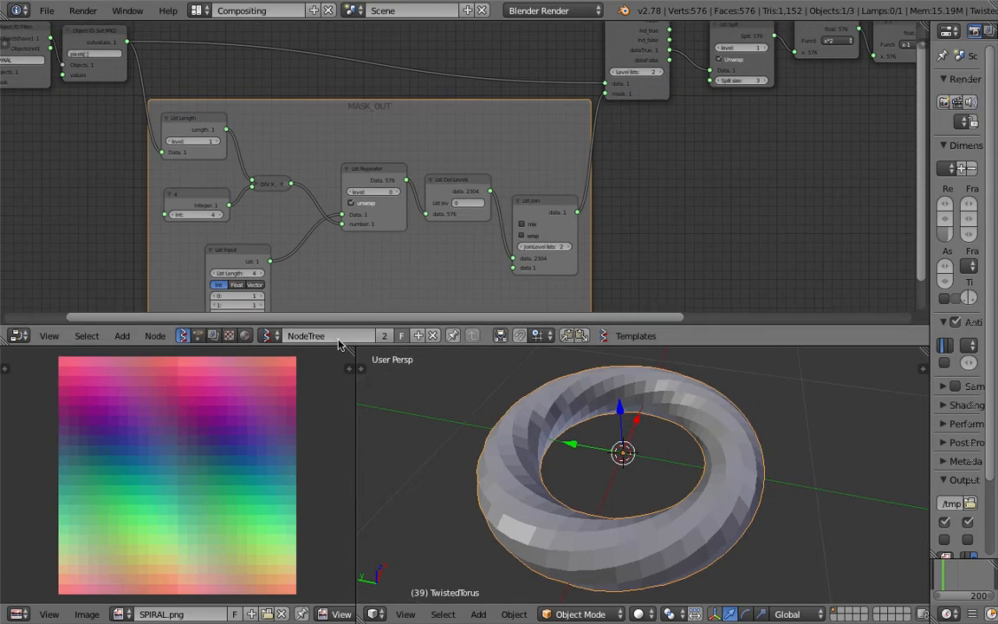
{"action": "left_click", "coordinate": [346, 336]}
{"action": "type", "text": "RGBA_XYZ.py"}
{"action": "key", "text": "Return"}
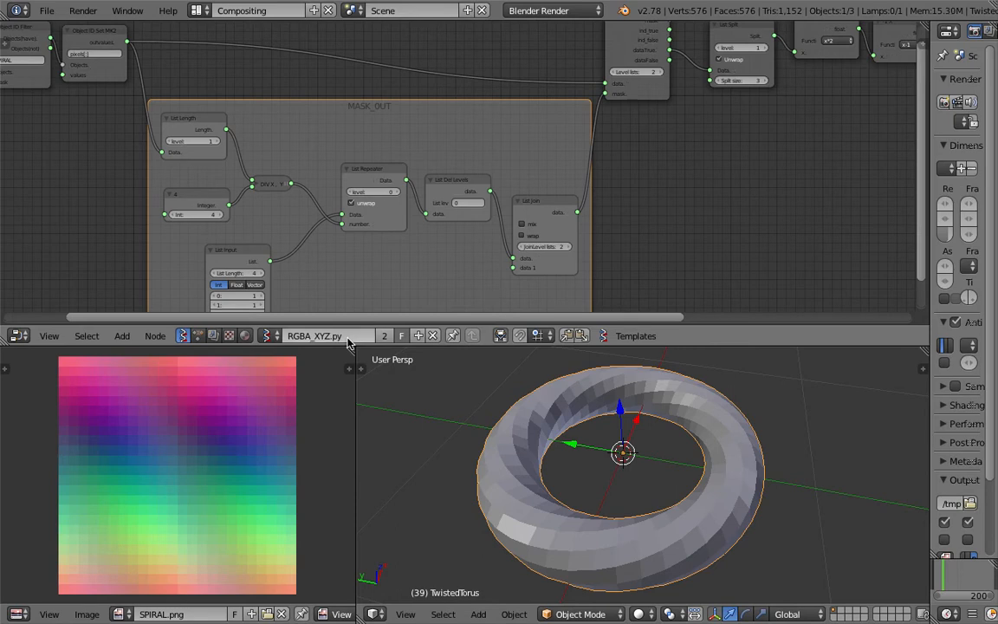
Orbit the twisted torus and pan the node tree to reveal the MASK_OUT frame
{"action": "middle_click_drag", "start_coordinate": [522, 462], "coordinate": [536, 429]}
{"action": "middle_click_drag", "start_coordinate": [701, 395], "coordinate": [491, 509]}
{"action": "middle_click_drag", "start_coordinate": [465, 575], "coordinate": [565, 416]}
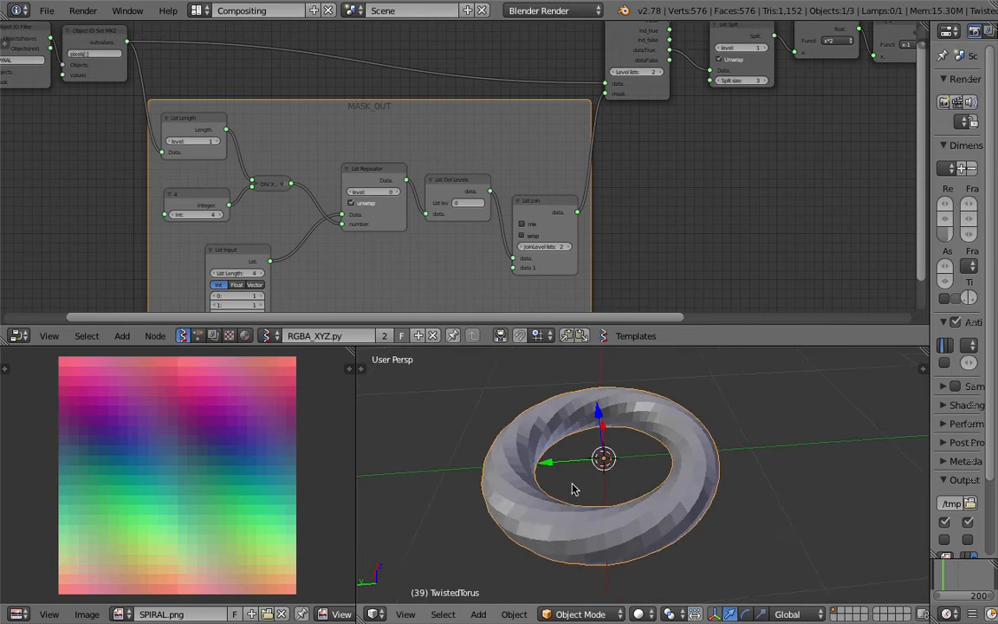
{"action": "scroll", "coordinate": [559, 188], "scroll_direction": "down", "scroll_amount": 2}
{"action": "middle_click_drag", "start_coordinate": [735, 180], "coordinate": [495, 180]}
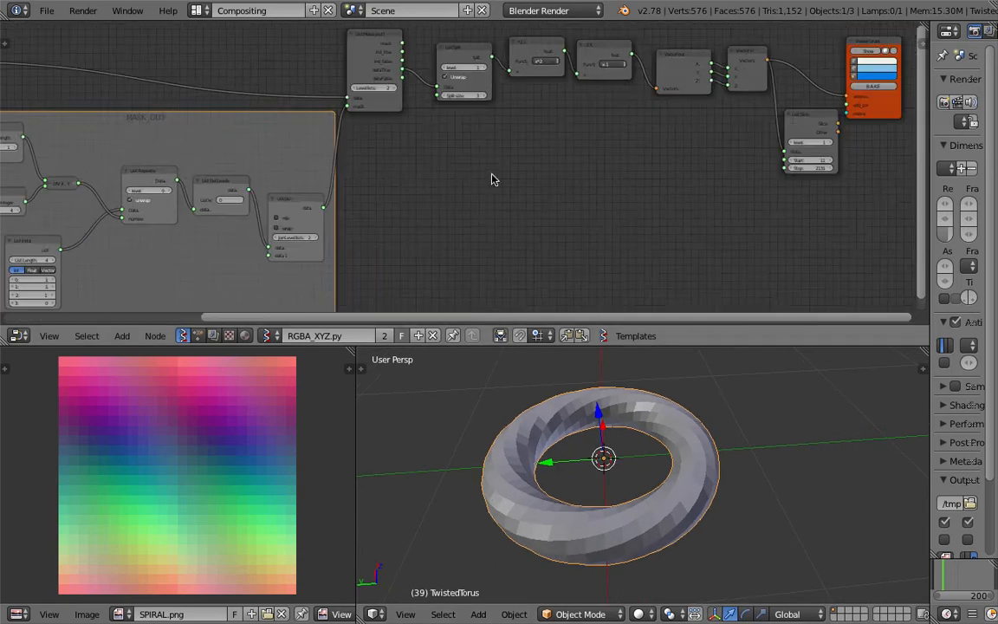
{"action": "scroll", "coordinate": [495, 181], "scroll_direction": "down", "scroll_amount": 2}
{"action": "middle_click_drag", "start_coordinate": [338, 221], "coordinate": [437, 200]}
{"action": "middle_click_drag", "start_coordinate": [469, 246], "coordinate": [436, 249]}
{"action": "scroll", "coordinate": [436, 249], "scroll_direction": "up", "scroll_amount": 1}
{"action": "middle_click_drag", "start_coordinate": [502, 232], "coordinate": [531, 232]}
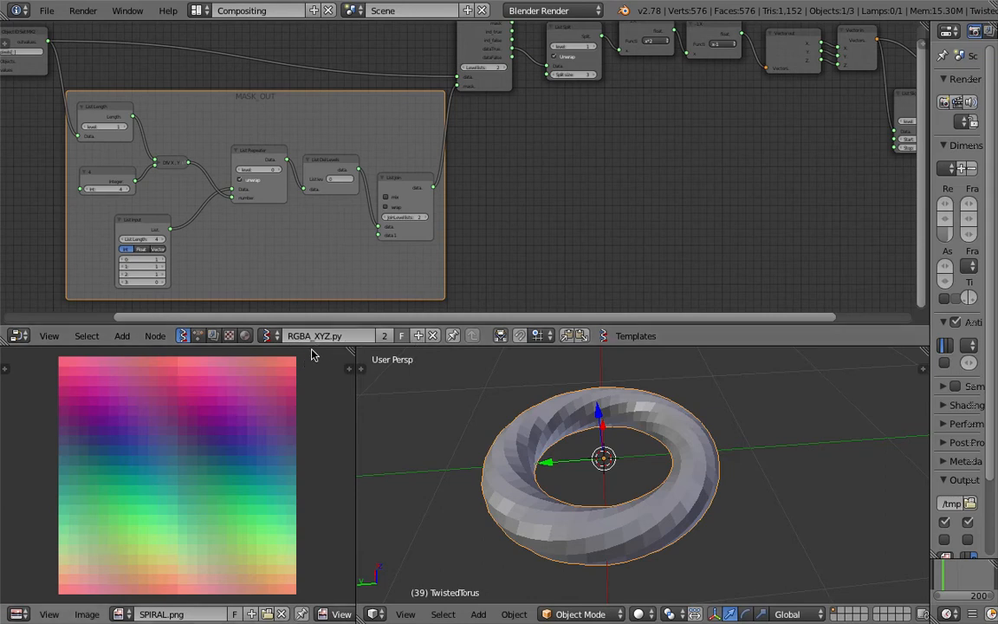
Center the whole MASK_OUT frame in the node editor
{"action": "middle_click_drag", "start_coordinate": [565, 259], "coordinate": [625, 250]}
{"action": "middle_click_drag", "start_coordinate": [653, 209], "coordinate": [747, 221]}
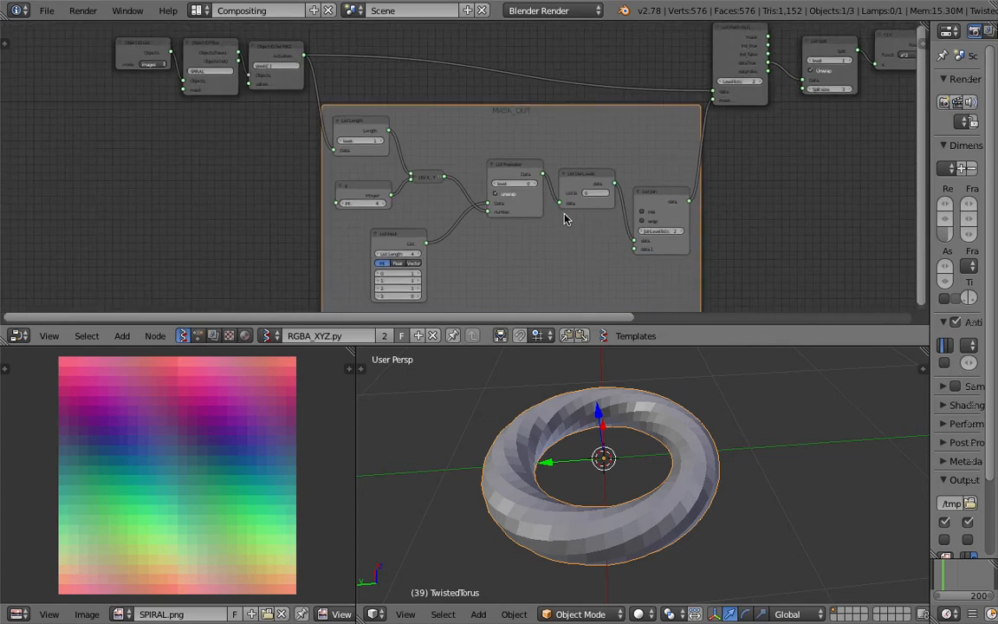
{"action": "middle_click_drag", "start_coordinate": [570, 280], "coordinate": [530, 281]}
{"action": "scroll", "coordinate": [450, 253], "scroll_direction": "up", "scroll_amount": 2}
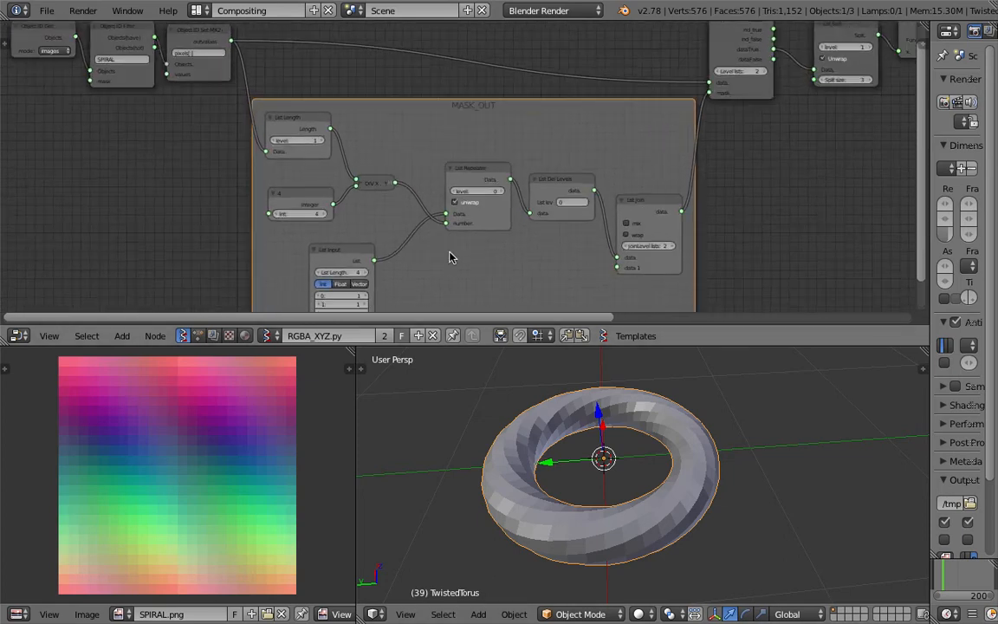
{"action": "middle_click_drag", "start_coordinate": [450, 253], "coordinate": [479, 205]}
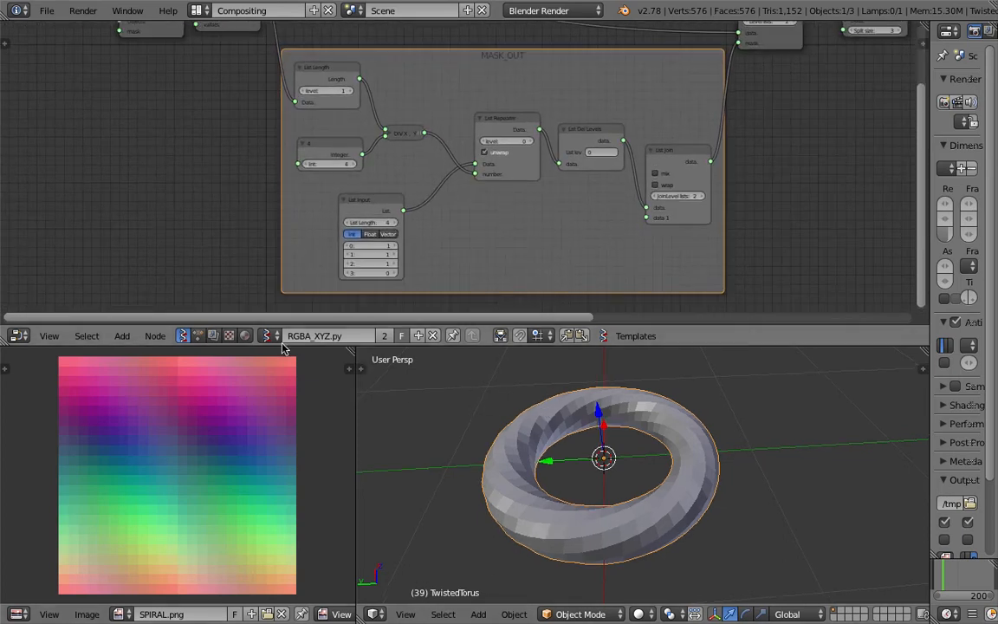
{"action": "middle_click_drag", "start_coordinate": [132, 463], "coordinate": [138, 463]}
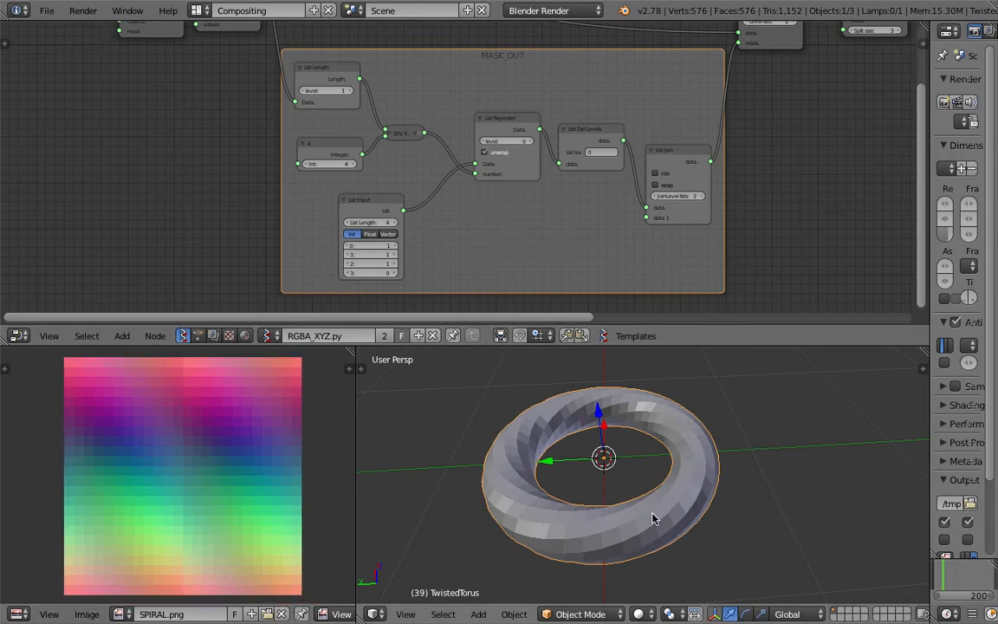
{"action": "middle_click_drag", "start_coordinate": [538, 430], "coordinate": [589, 485]}
{"action": "scroll", "coordinate": [239, 160], "scroll_direction": "down", "scroll_amount": 1}
{"action": "middle_click_drag", "start_coordinate": [239, 160], "coordinate": [231, 277]}
{"action": "scroll", "coordinate": [244, 177], "scroll_direction": "up", "scroll_amount": 1}
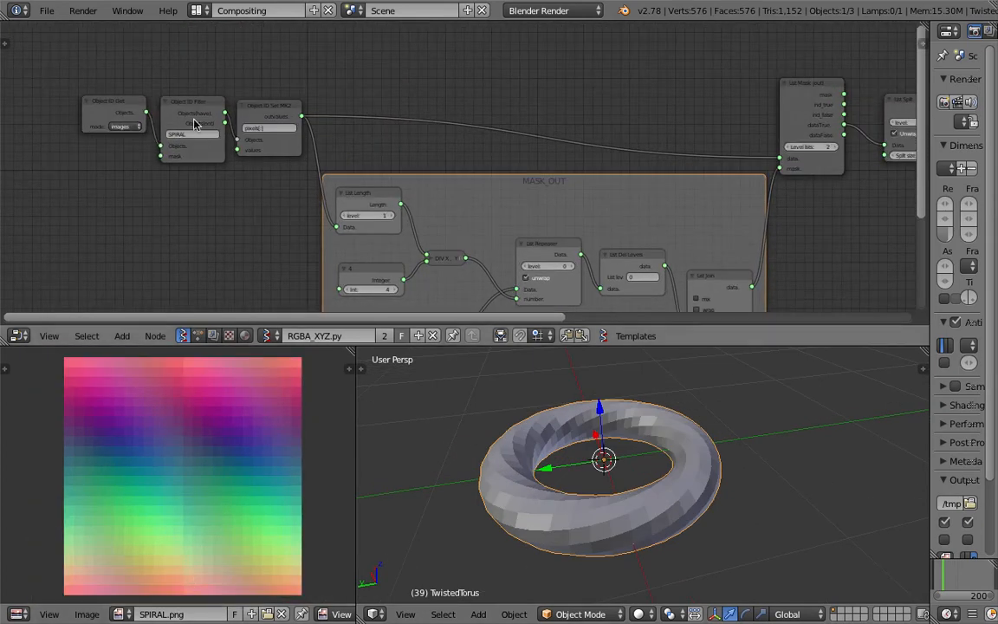
Bring the Viewer Draw node into view and turn on Show for its points
{"action": "scroll", "coordinate": [195, 124], "scroll_direction": "up", "scroll_amount": 2}
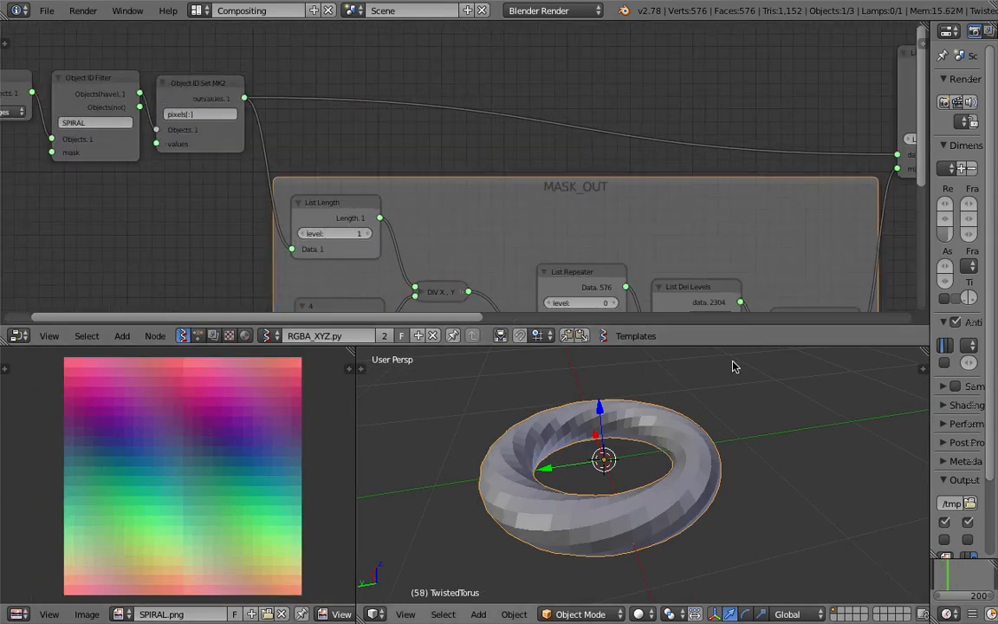
{"action": "scroll", "coordinate": [700, 216], "scroll_direction": "down", "scroll_amount": 1}
{"action": "middle_click_drag", "start_coordinate": [695, 210], "coordinate": [210, 237]}
{"action": "scroll", "coordinate": [754, 169], "scroll_direction": "down", "scroll_amount": 1}
{"action": "middle_click_drag", "start_coordinate": [760, 171], "coordinate": [423, 157]}
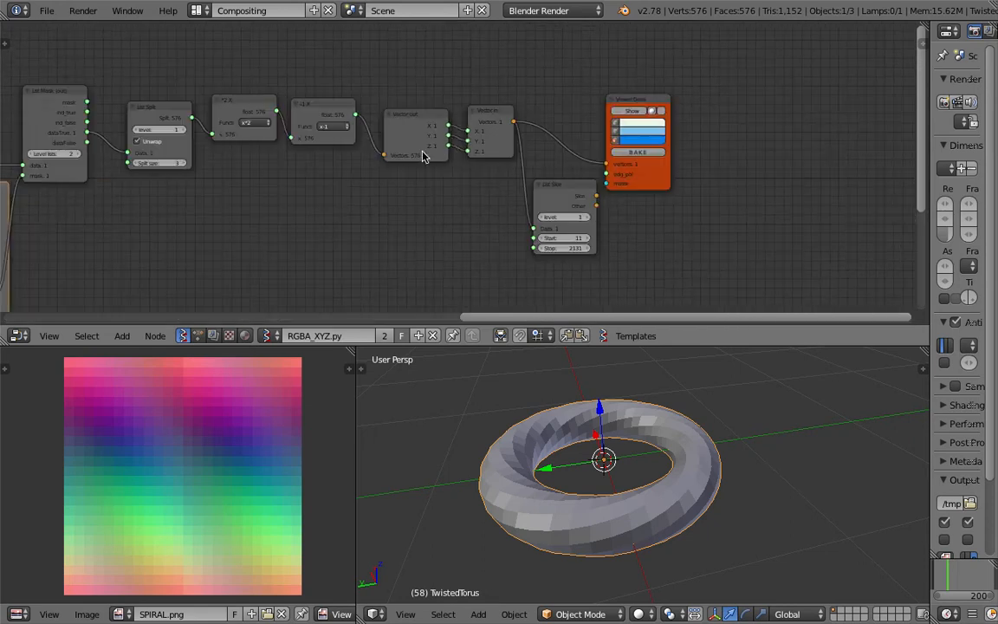
{"action": "left_click", "coordinate": [635, 112]}
Zoom out and orbit to see the point ring beside the torus
{"action": "scroll", "coordinate": [605, 409], "scroll_direction": "down", "scroll_amount": 3}
{"action": "right_click_drag", "start_coordinate": [578, 441], "coordinate": [744, 421]}
{"action": "scroll", "coordinate": [743, 420], "scroll_direction": "up", "scroll_amount": 3}
{"action": "middle_click_drag", "start_coordinate": [745, 434], "coordinate": [750, 468]}
{"action": "scroll", "coordinate": [793, 441], "scroll_direction": "down", "scroll_amount": 1}
{"action": "middle_click_drag", "start_coordinate": [786, 434], "coordinate": [756, 440]}
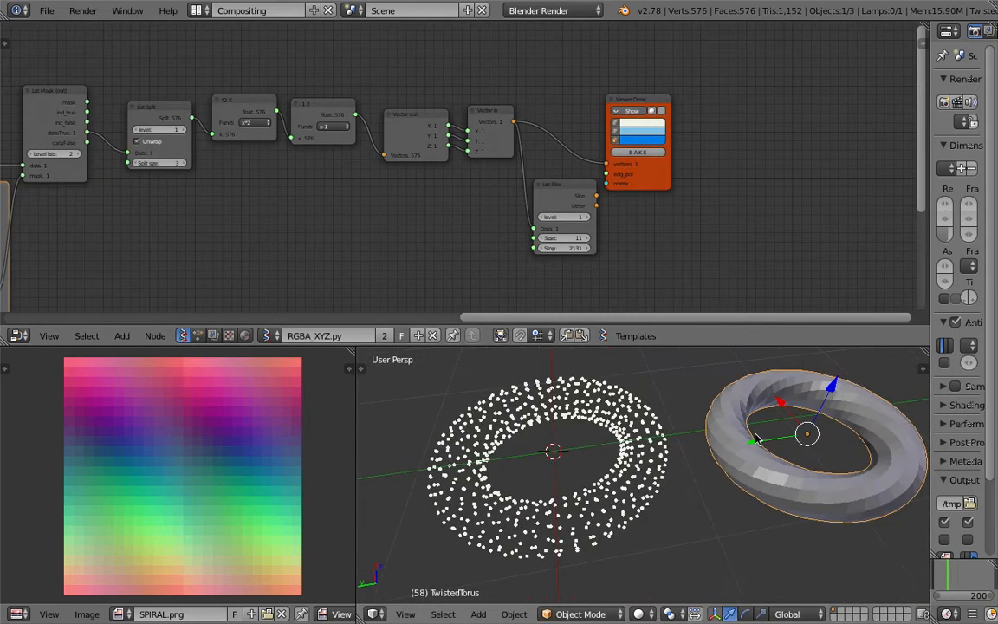
{"action": "scroll", "coordinate": [392, 257], "scroll_direction": "down", "scroll_amount": 1}
{"action": "middle_click_drag", "start_coordinate": [392, 256], "coordinate": [428, 183]}
Add an Objects in mk2 node and load the selected TwistedTorus into it
{"action": "key", "text": "shift+a"}
{"action": "left_click", "coordinate": [400, 183]}
{"action": "type", "text": "objec"}
{"action": "key", "text": "Down"}
{"action": "key", "text": "Return"}
{"action": "left_click", "coordinate": [422, 264]}
{"action": "left_click", "coordinate": [415, 251]}
Connect the torus Polygons output to the viewer's edg_pol input to draw faces
{"action": "scroll", "coordinate": [410, 194], "scroll_direction": "up", "scroll_amount": 1}
{"action": "left_click_drag", "start_coordinate": [427, 209], "coordinate": [657, 96]}
{"action": "left_click_drag", "start_coordinate": [427, 220], "coordinate": [657, 95]}
{"action": "middle_click_drag", "start_coordinate": [685, 468], "coordinate": [525, 412]}
{"action": "middle_click_drag", "start_coordinate": [752, 414], "coordinate": [738, 437]}
Delete the original TwistedTorus object
{"action": "key", "text": "x"}
{"action": "left_click", "coordinate": [737, 437]}
{"action": "scroll", "coordinate": [206, 493], "scroll_direction": "down", "scroll_amount": 1}
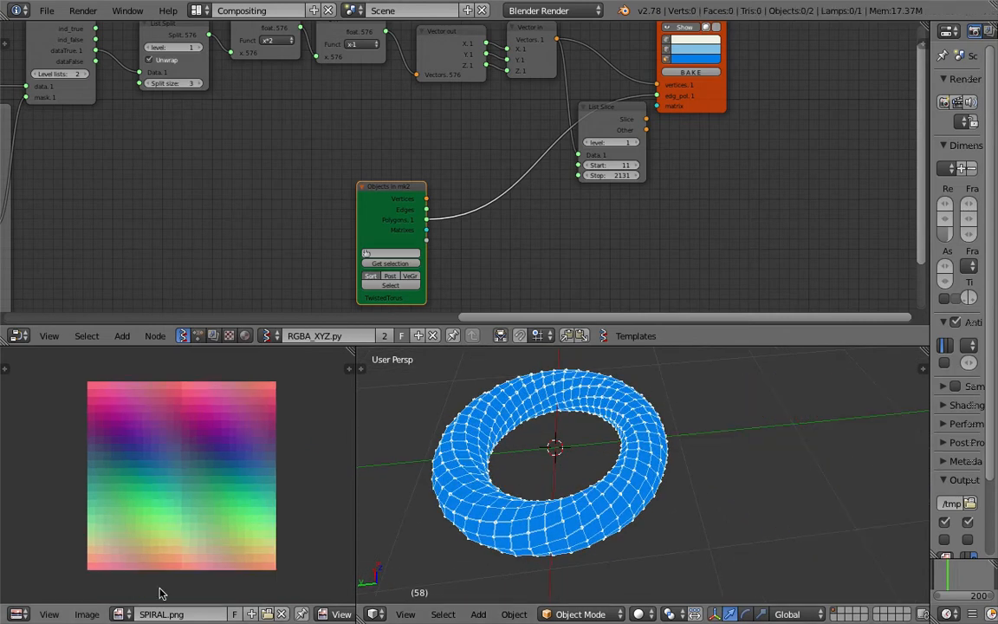
{"action": "left_click", "coordinate": [90, 614]}
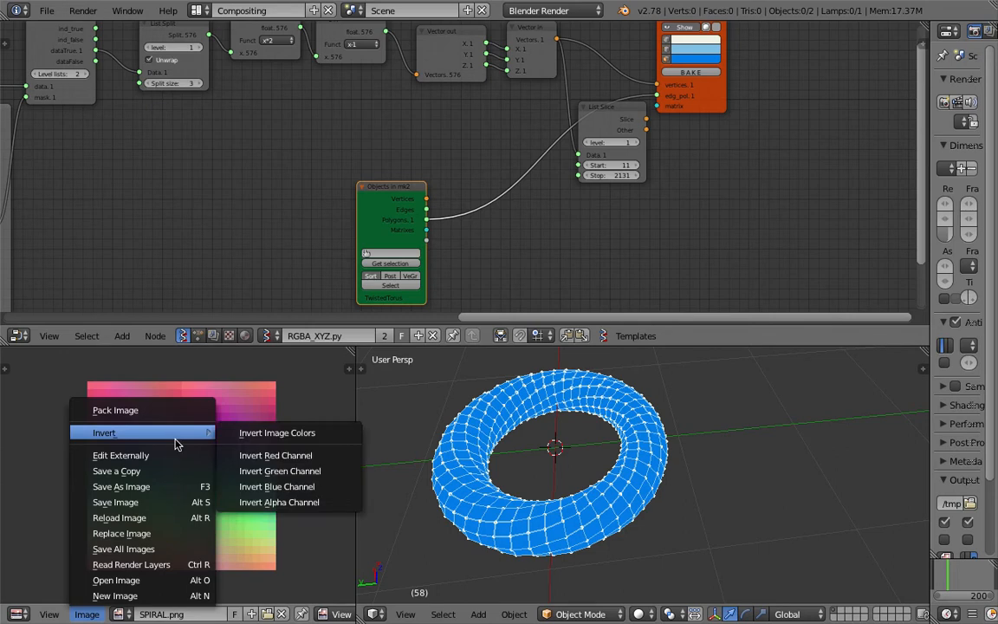
Open utahteapot.png from the Desktop in the image editor
{"action": "left_click", "coordinate": [169, 581]}
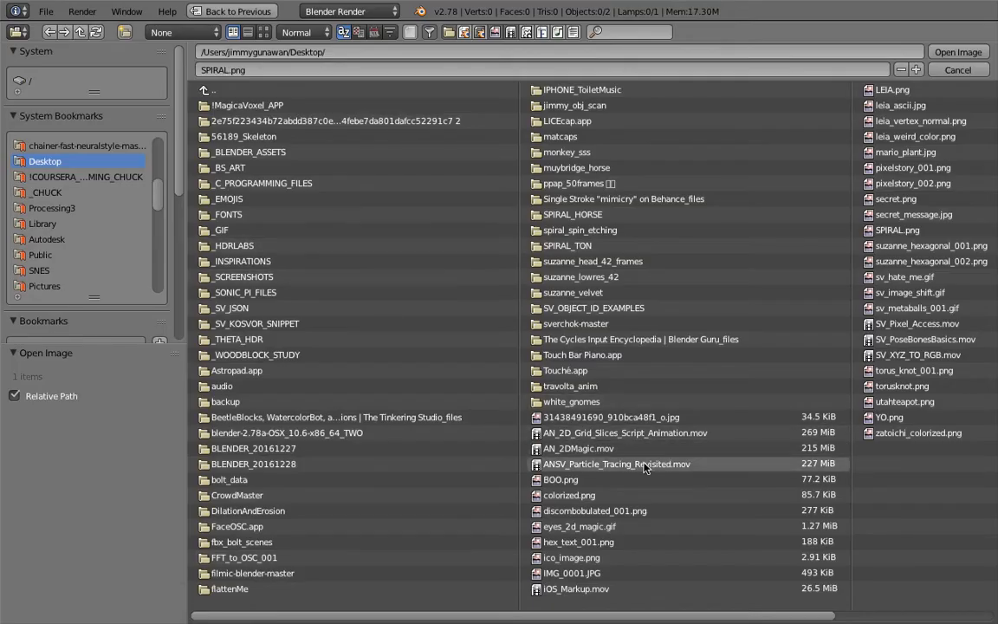
{"action": "left_click", "coordinate": [885, 418]}
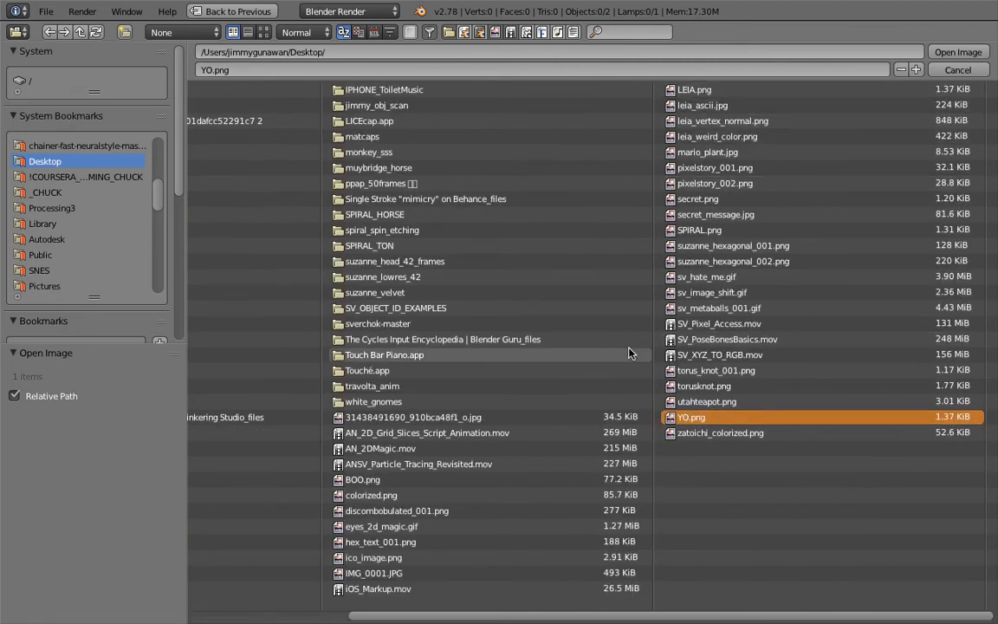
{"action": "double_click", "coordinate": [716, 407]}
Rename the loaded image to UTAH
{"action": "left_click", "coordinate": [174, 614]}
{"action": "type", "text": "UTAH"}
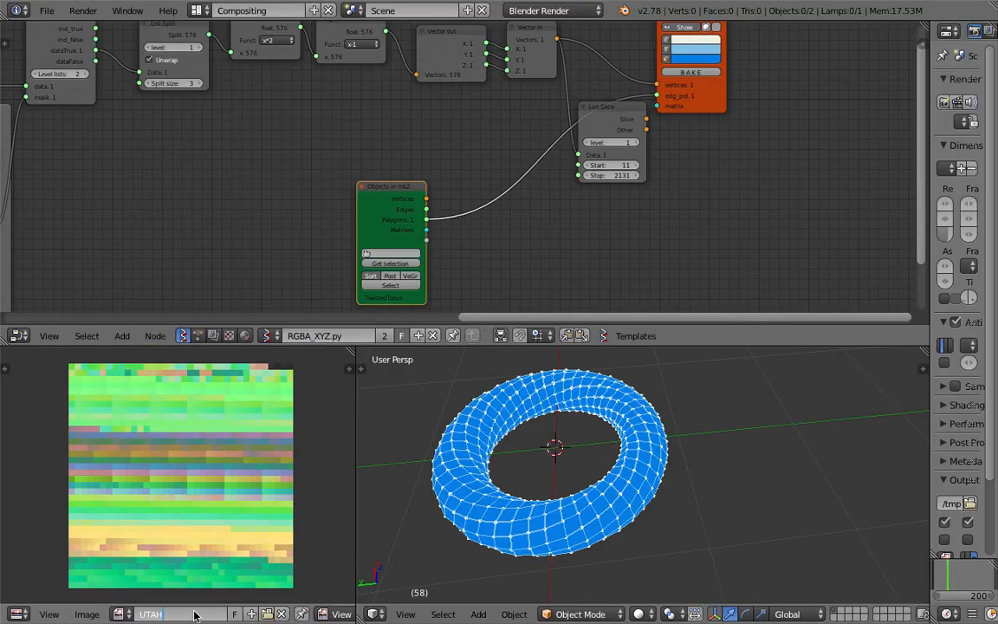
{"action": "key", "text": "Return"}
Change the Object ID image filter from SPIRAL to UTAH
{"action": "middle_click_drag", "start_coordinate": [341, 218], "coordinate": [453, 206]}
{"action": "scroll", "coordinate": [453, 206], "scroll_direction": "up", "scroll_amount": 3}
{"action": "left_click", "coordinate": [399, 131]}
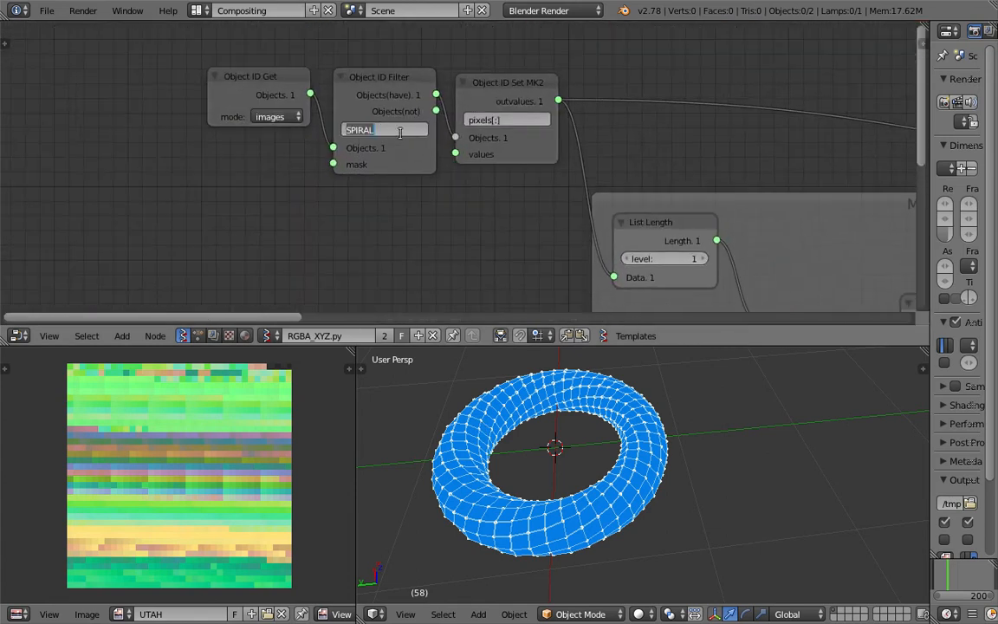
{"action": "type", "text": "UTAH"}
{"action": "key", "text": "Return"}
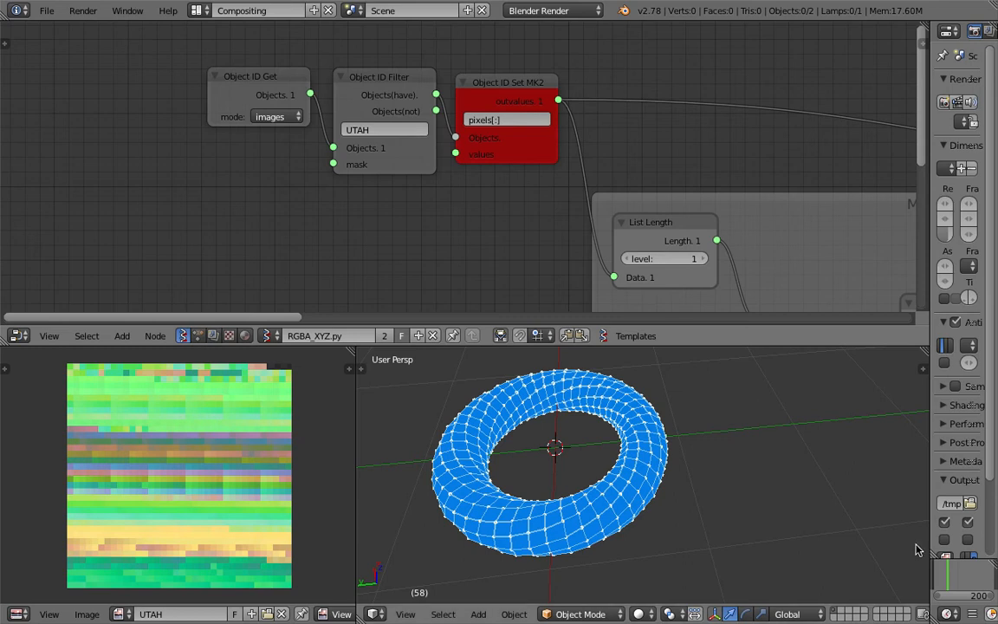
Show the teapot mesh in the viewport from the Viewer Draw node
{"action": "scroll", "coordinate": [607, 448], "scroll_direction": "down", "scroll_amount": 4}
{"action": "scroll", "coordinate": [600, 176], "scroll_direction": "down", "scroll_amount": 15, "text": "ctrl"}
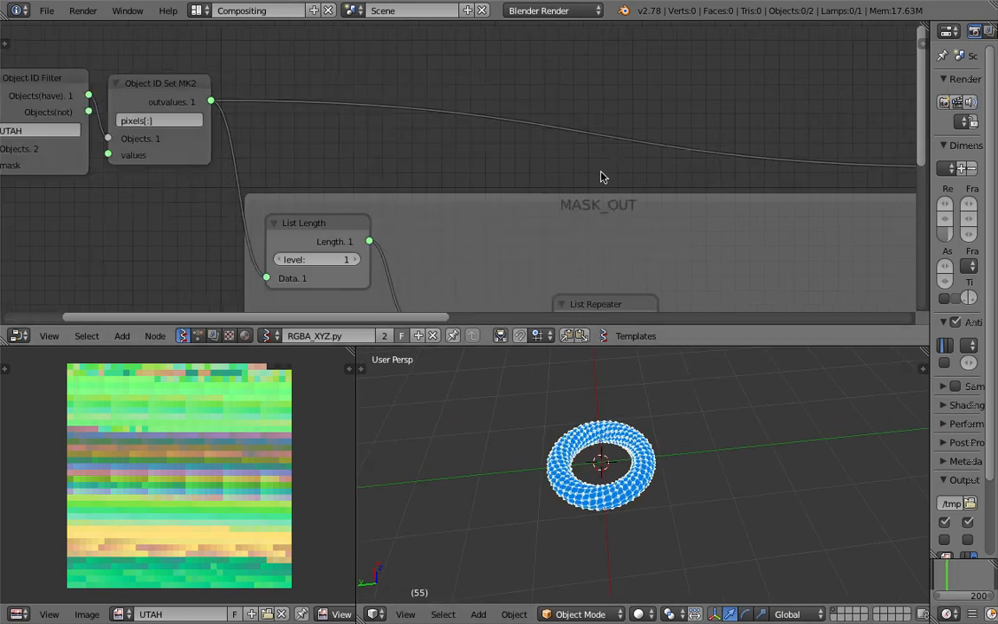
{"action": "middle_click_drag", "start_coordinate": [863, 150], "coordinate": [414, 159]}
{"action": "middle_click_drag", "start_coordinate": [523, 199], "coordinate": [472, 139]}
{"action": "left_click", "coordinate": [735, 50]}
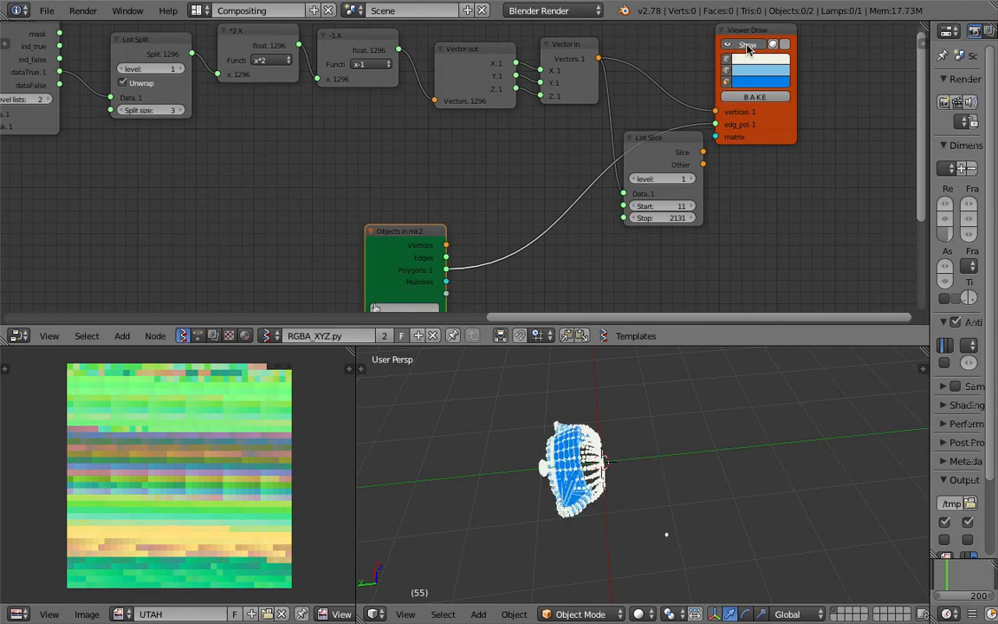
{"action": "middle_click_drag", "start_coordinate": [572, 471], "coordinate": [624, 437]}
{"action": "scroll", "coordinate": [767, 408], "scroll_direction": "up", "scroll_amount": 4}
Move the Objects in mk2 node up and delete the selected object
{"action": "left_click_drag", "start_coordinate": [403, 229], "coordinate": [389, 191]}
{"action": "middle_click_drag", "start_coordinate": [648, 440], "coordinate": [617, 425]}
{"action": "left_click_drag", "start_coordinate": [397, 194], "coordinate": [397, 154]}
{"action": "mouse_move", "coordinate": [598, 381]}
{"action": "middle_mouse_down"}
{"action": "mouse_move", "coordinate": [580, 433]}
{"action": "mouse_move", "coordinate": [624, 473]}
{"action": "mouse_move", "coordinate": [590, 445]}
{"action": "mouse_move", "coordinate": [696, 483]}
{"action": "mouse_move", "coordinate": [706, 416]}
{"action": "middle_mouse_up"}
{"action": "key", "text": "x"}
{"action": "left_click", "coordinate": [635, 473]}
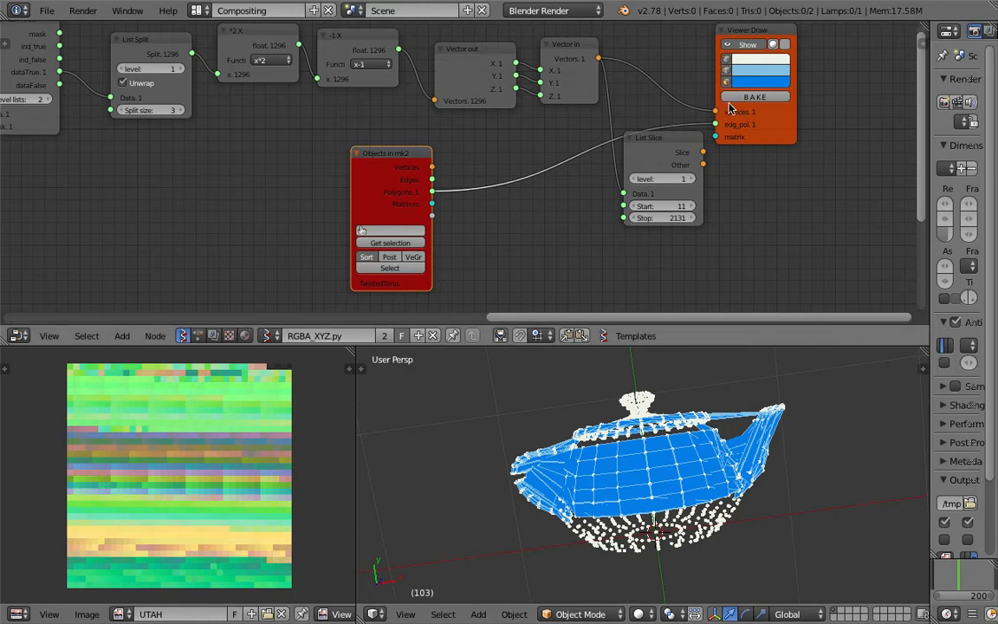
Move List Slice aside and cut the Polygons-to-edg_pol link, leaving teapot points
{"action": "left_click_drag", "start_coordinate": [694, 146], "coordinate": [684, 187]}
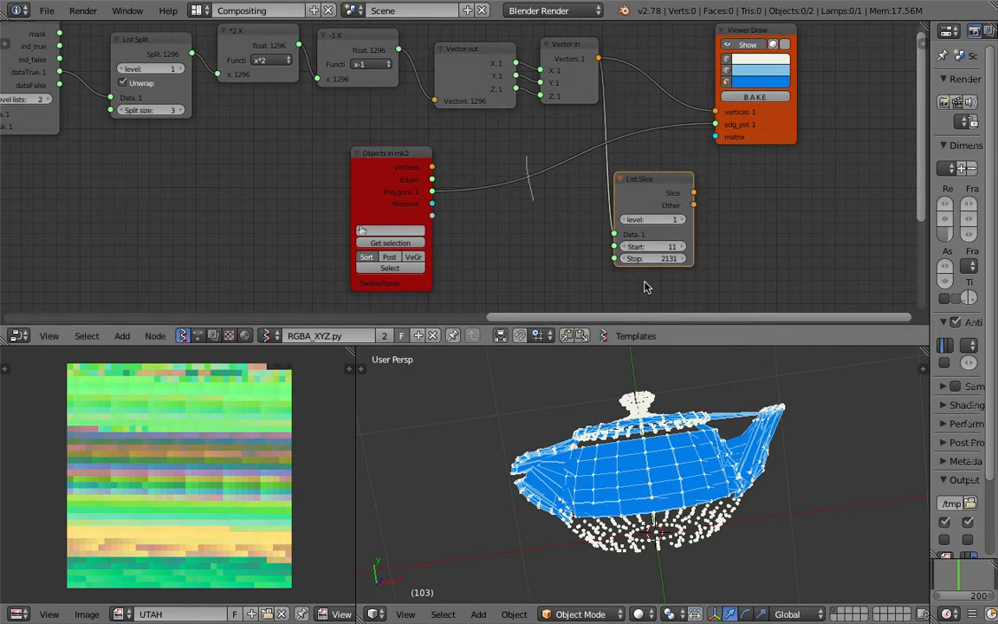
{"action": "middle_click_drag", "start_coordinate": [927, 561], "coordinate": [702, 525]}
{"action": "middle_click_drag", "start_coordinate": [760, 469], "coordinate": [620, 433]}
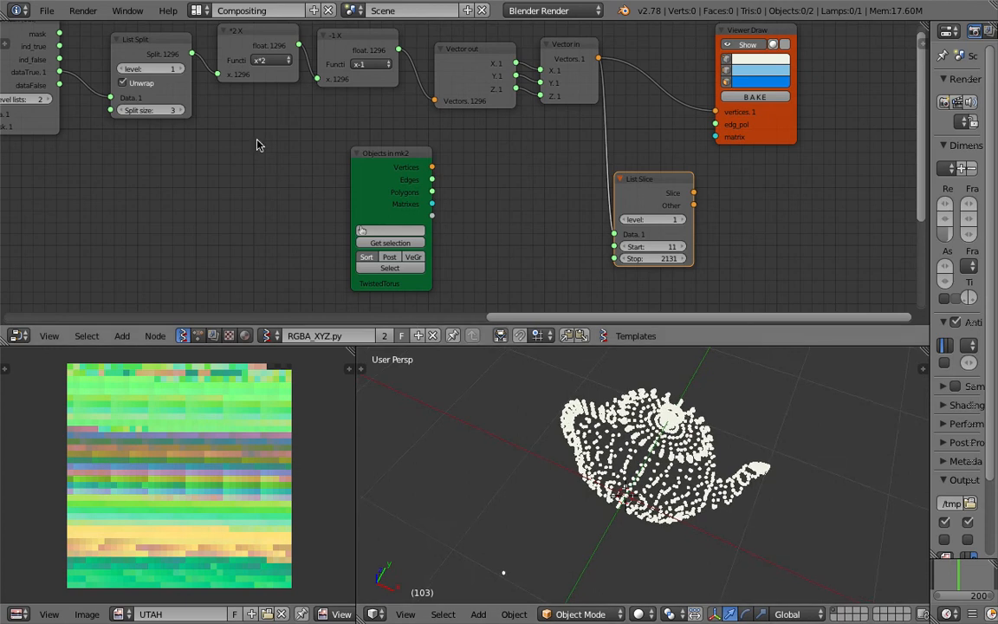
Delete the Objects in mk2 node
{"action": "middle_click_drag", "start_coordinate": [115, 148], "coordinate": [215, 147]}
{"action": "left_click_drag", "start_coordinate": [498, 156], "coordinate": [480, 178]}
{"action": "key", "text": "x"}
{"action": "scroll", "coordinate": [395, 211], "scroll_direction": "down", "scroll_amount": 3}
Move the Object ID Get, Object ID Filter and Object ID Set MK2 nodes to the left
{"action": "middle_click_drag", "start_coordinate": [119, 203], "coordinate": [607, 124]}
{"action": "scroll", "coordinate": [367, 89], "scroll_direction": "down", "scroll_amount": 5}
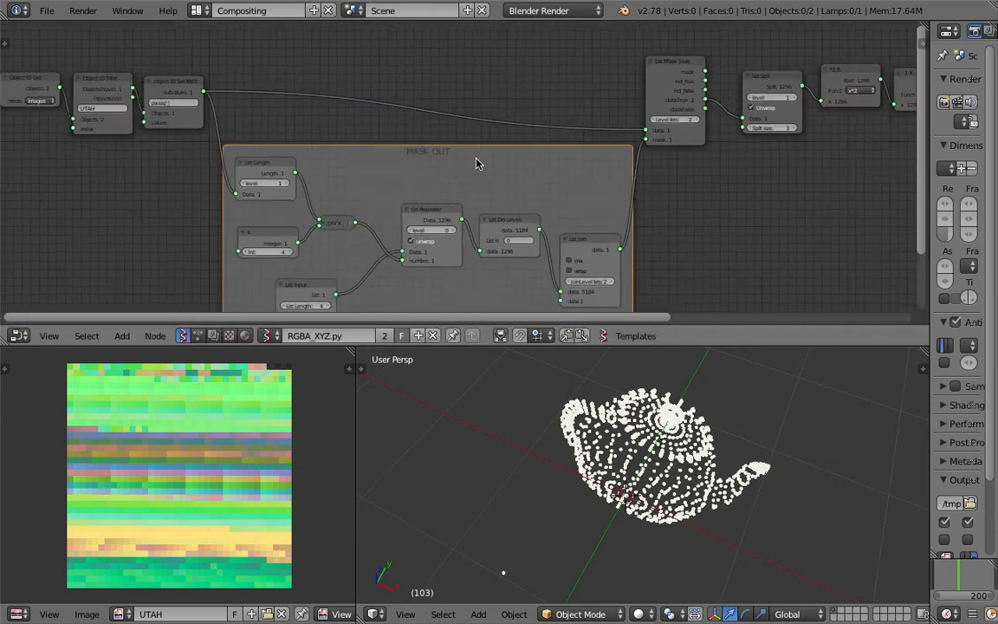
{"action": "scroll", "coordinate": [150, 189], "scroll_direction": "up", "scroll_amount": 2}
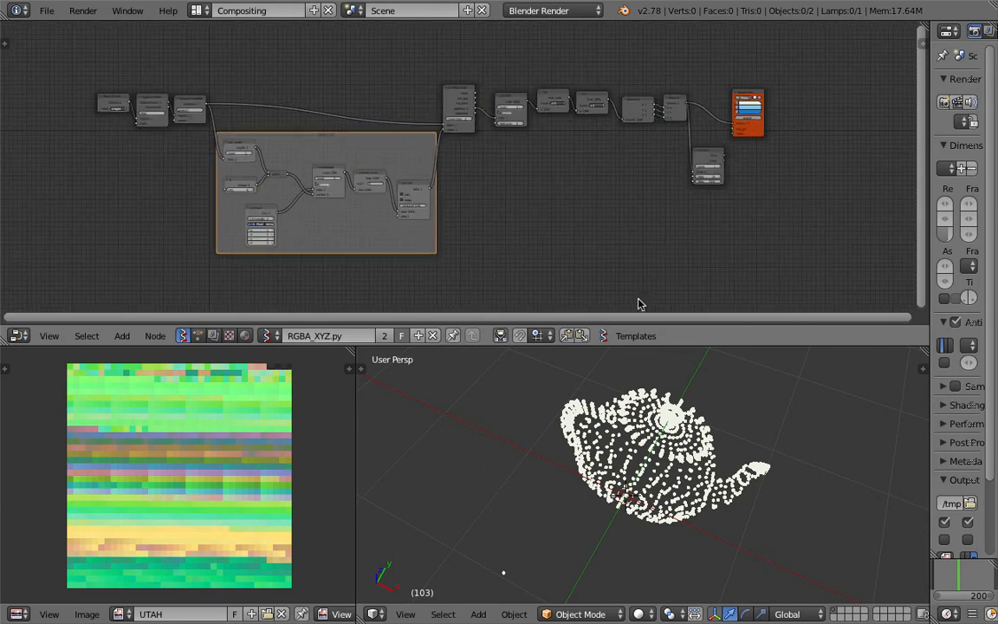
{"action": "middle_click_drag", "start_coordinate": [222, 214], "coordinate": [352, 202]}
{"action": "scroll", "coordinate": [400, 132], "scroll_direction": "up", "scroll_amount": 1}
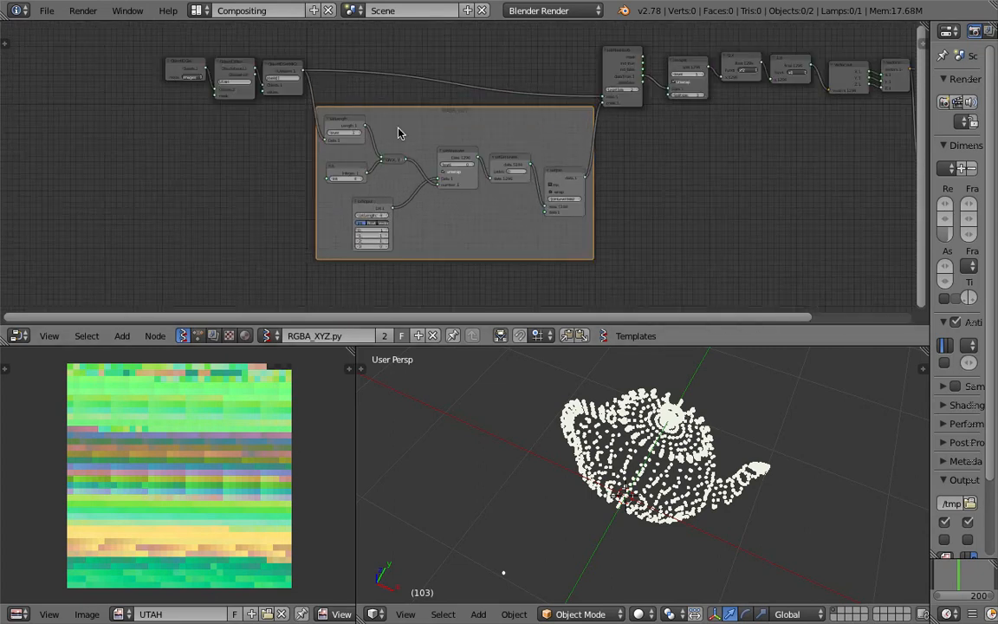
{"action": "middle_click_drag", "start_coordinate": [242, 91], "coordinate": [346, 157]}
{"action": "scroll", "coordinate": [271, 146], "scroll_direction": "up", "scroll_amount": 3}
{"action": "scroll", "coordinate": [344, 156], "scroll_direction": "up", "scroll_amount": 4}
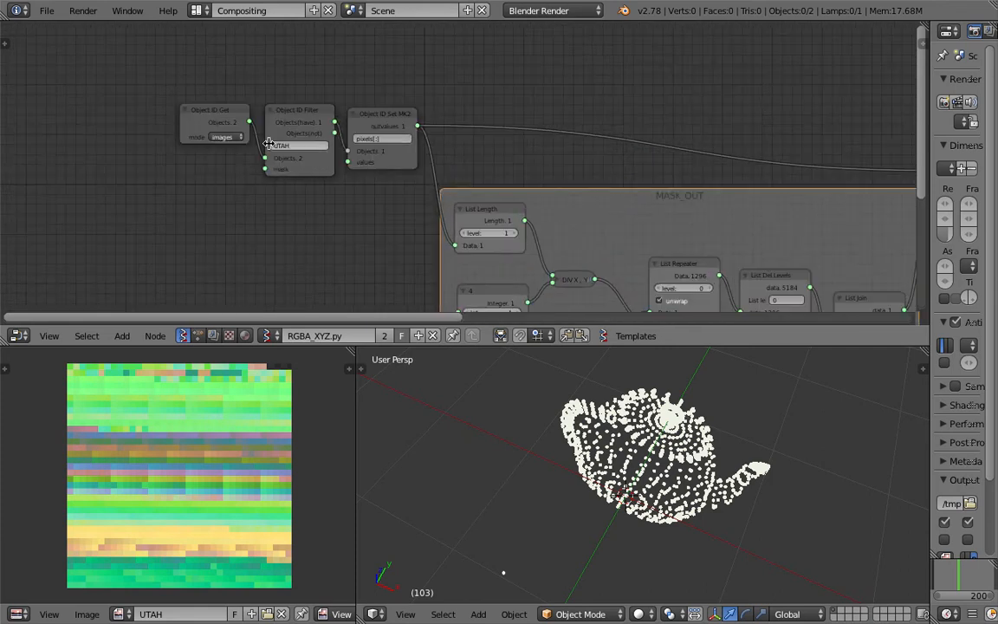
{"action": "middle_click_drag", "start_coordinate": [268, 143], "coordinate": [390, 156]}
{"action": "left_click_drag", "start_coordinate": [368, 137], "coordinate": [188, 133]}
{"action": "left_click_drag", "start_coordinate": [466, 134], "coordinate": [290, 111]}
{"action": "left_click_drag", "start_coordinate": [527, 139], "coordinate": [362, 113]}
Resize the node editor area and recentre the view on the Object ID node chain
{"action": "scroll", "coordinate": [576, 188], "scroll_direction": "down", "scroll_amount": 4}
{"action": "middle_click_drag", "start_coordinate": [579, 190], "coordinate": [362, 129]}
{"action": "middle_click_drag", "start_coordinate": [361, 177], "coordinate": [262, 92]}
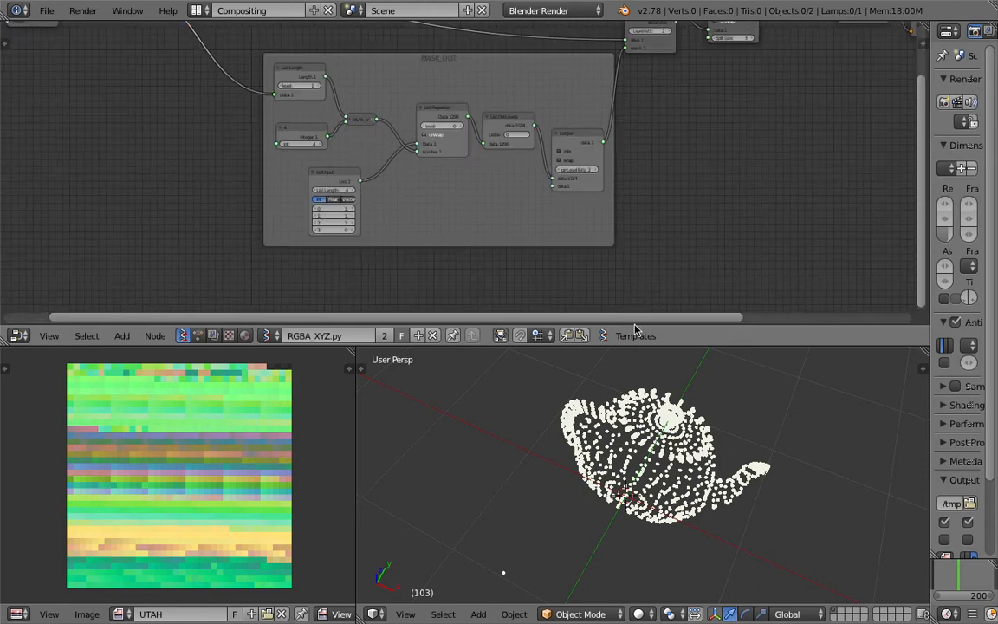
{"action": "left_click_drag", "start_coordinate": [637, 330], "coordinate": [607, 435]}
{"action": "middle_click_drag", "start_coordinate": [616, 243], "coordinate": [598, 302]}
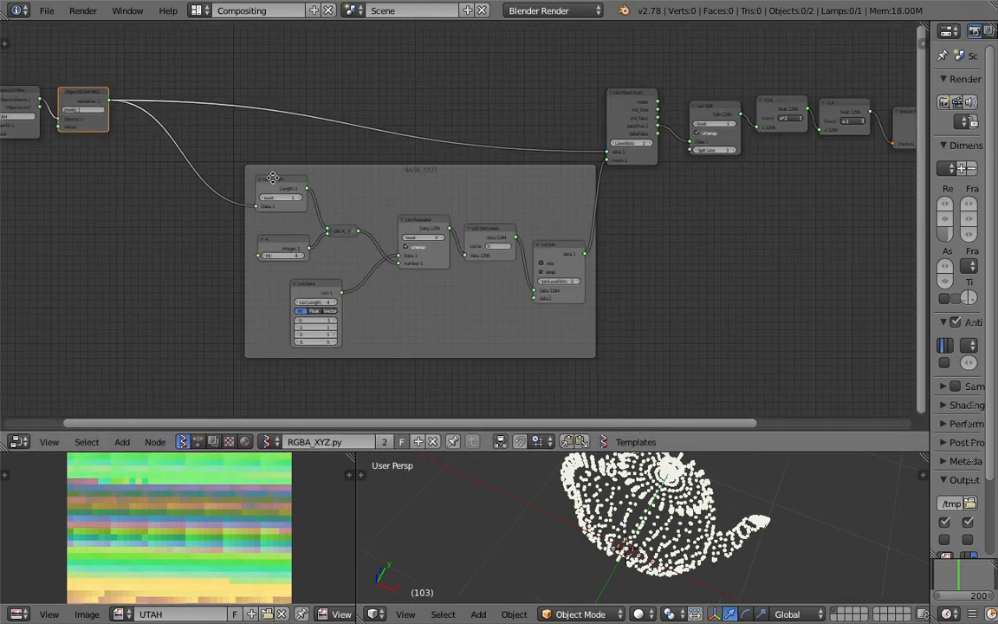
{"action": "middle_click_drag", "start_coordinate": [273, 178], "coordinate": [457, 175]}
{"action": "scroll", "coordinate": [255, 154], "scroll_direction": "up", "scroll_amount": 6}
{"action": "middle_click_drag", "start_coordinate": [228, 159], "coordinate": [430, 239]}
{"action": "scroll", "coordinate": [438, 229], "scroll_direction": "up", "scroll_amount": 4}
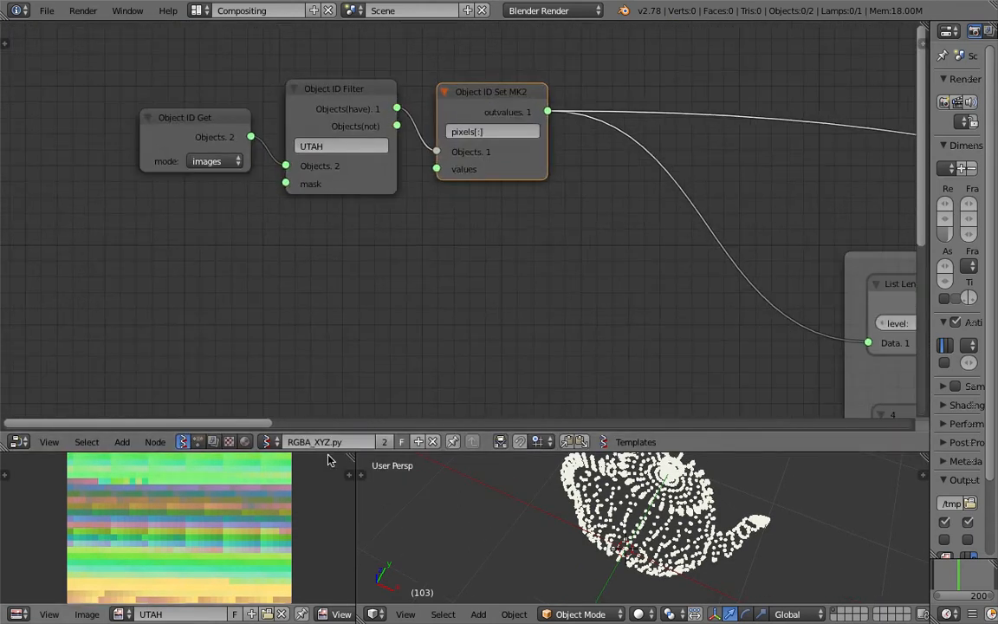
{"action": "left_click_drag", "start_coordinate": [326, 451], "coordinate": [326, 329]}
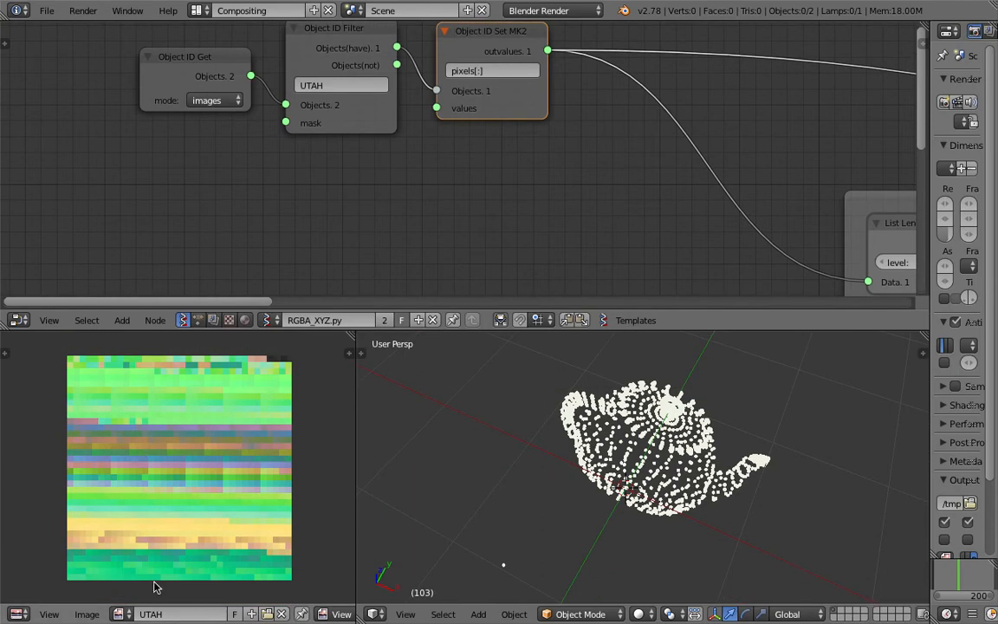
Sample pixel colour values across the UTAH image and orbit around the teapot point cloud
{"action": "scroll", "coordinate": [152, 504], "scroll_direction": "up", "scroll_amount": 1}
{"action": "scroll", "coordinate": [151, 504], "scroll_direction": "down", "scroll_amount": 1}
{"action": "left_click_drag", "start_coordinate": [238, 426], "coordinate": [291, 360]}
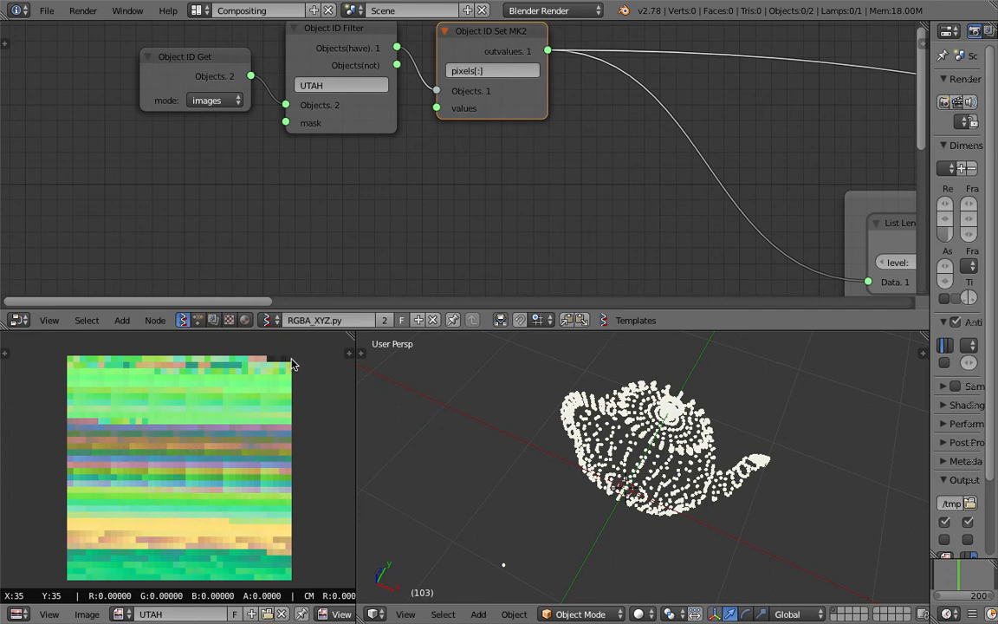
{"action": "left_click_drag", "start_coordinate": [290, 364], "coordinate": [117, 536]}
{"action": "left_click_drag", "start_coordinate": [248, 401], "coordinate": [292, 367]}
{"action": "mouse_move", "coordinate": [643, 485]}
{"action": "middle_mouse_down"}
{"action": "mouse_move", "coordinate": [660, 530]}
{"action": "mouse_move", "coordinate": [546, 532]}
{"action": "mouse_move", "coordinate": [535, 546]}
{"action": "mouse_move", "coordinate": [539, 536]}
{"action": "middle_mouse_up"}
{"action": "middle_click_drag", "start_coordinate": [724, 234], "coordinate": [246, 209]}
Reposition the Object ID Get, Filter and Set MK2 nodes further left and up
{"action": "middle_click_drag", "start_coordinate": [562, 176], "coordinate": [297, 148]}
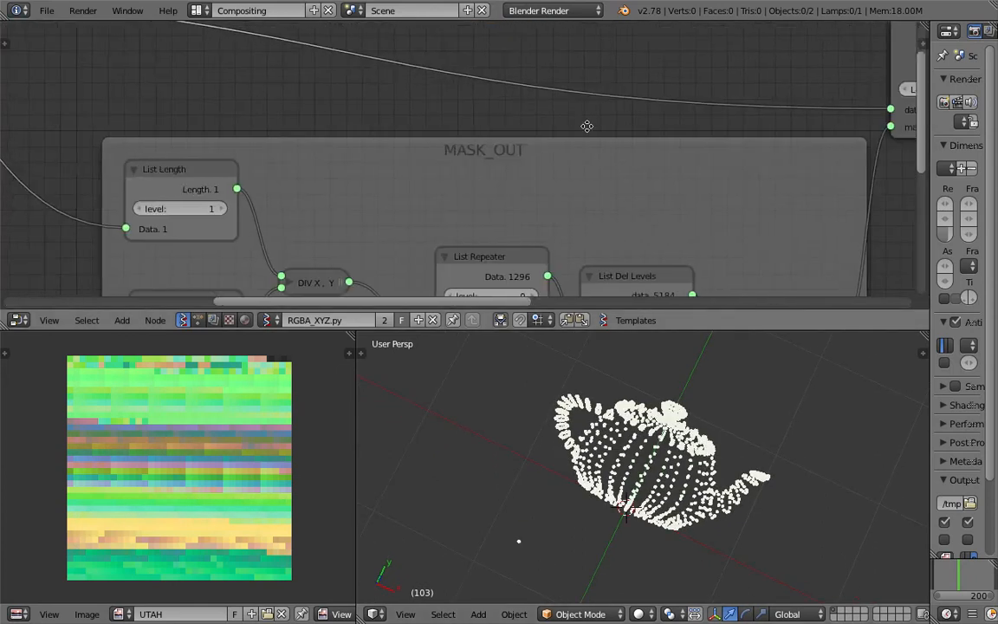
{"action": "middle_click_drag", "start_coordinate": [588, 127], "coordinate": [979, 158]}
{"action": "middle_click_drag", "start_coordinate": [438, 137], "coordinate": [640, 151]}
{"action": "middle_click_drag", "start_coordinate": [307, 156], "coordinate": [472, 204]}
{"action": "left_click_drag", "start_coordinate": [250, 102], "coordinate": [209, 109]}
{"action": "scroll", "coordinate": [234, 137], "scroll_direction": "up", "scroll_amount": 1}
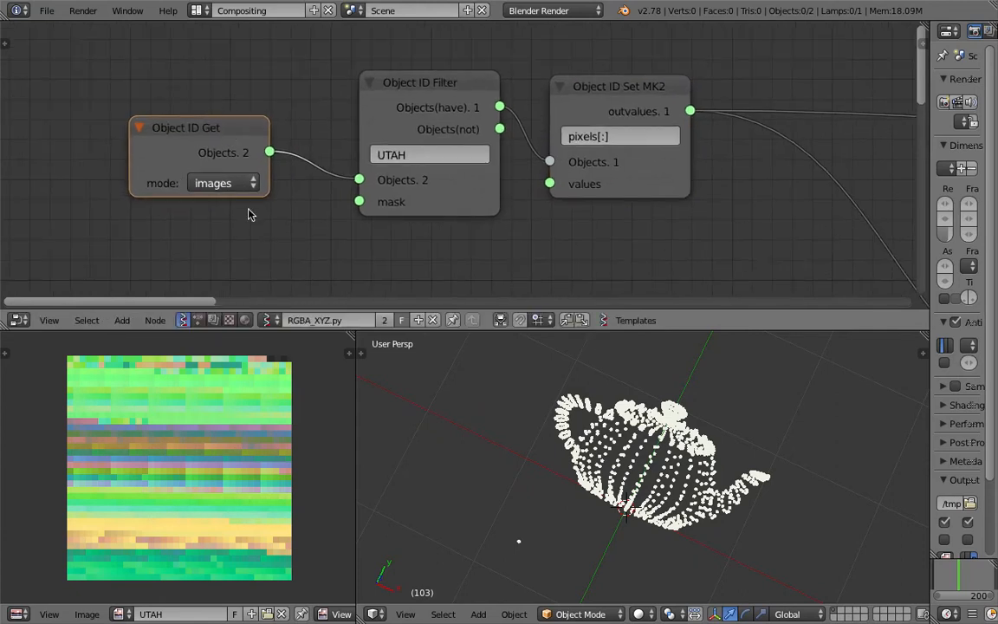
{"action": "left_click_drag", "start_coordinate": [171, 128], "coordinate": [179, 109]}
{"action": "left_click_drag", "start_coordinate": [463, 87], "coordinate": [444, 112]}
{"action": "left_click_drag", "start_coordinate": [632, 94], "coordinate": [614, 115]}
{"action": "left_click_drag", "start_coordinate": [209, 121], "coordinate": [188, 117]}
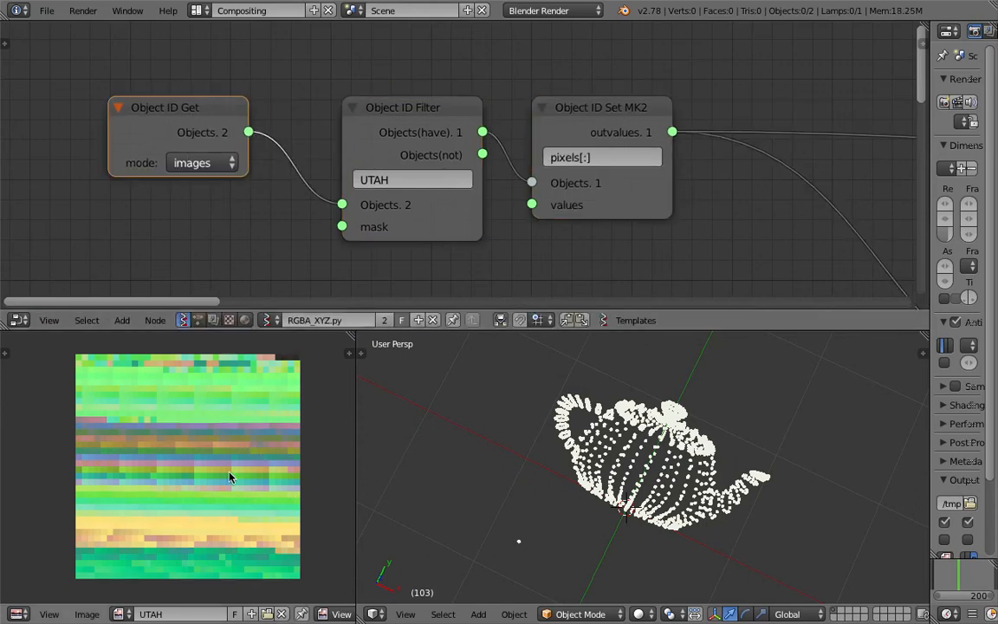
Check the available images list and shift the Object ID nodes up-left toward List Length
{"action": "left_click", "coordinate": [121, 614]}
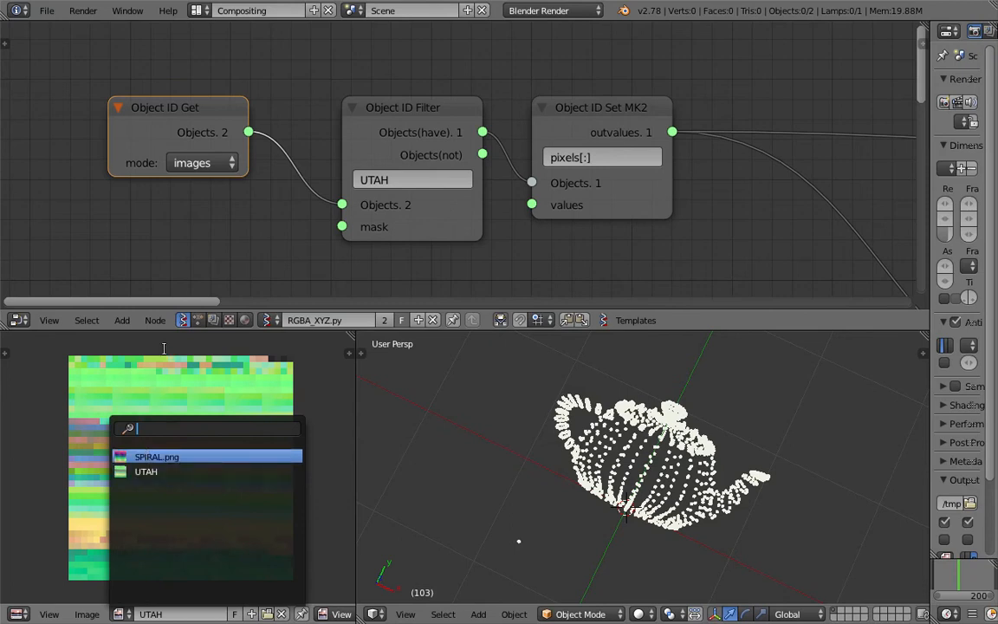
{"action": "left_click_drag", "start_coordinate": [186, 107], "coordinate": [134, 104]}
{"action": "left_click_drag", "start_coordinate": [416, 106], "coordinate": [283, 95]}
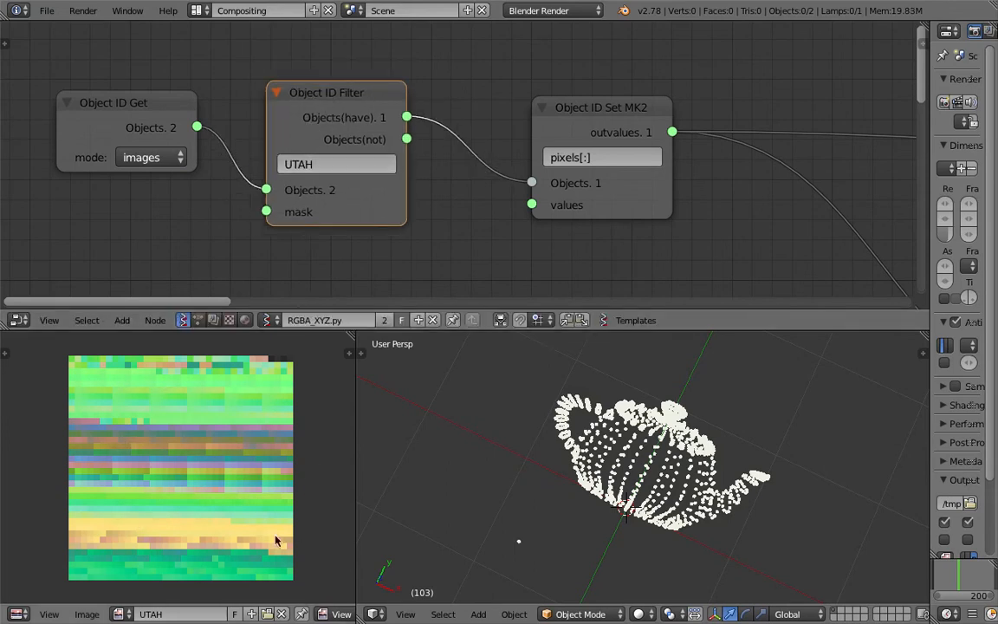
{"action": "middle_click_drag", "start_coordinate": [572, 144], "coordinate": [504, 141]}
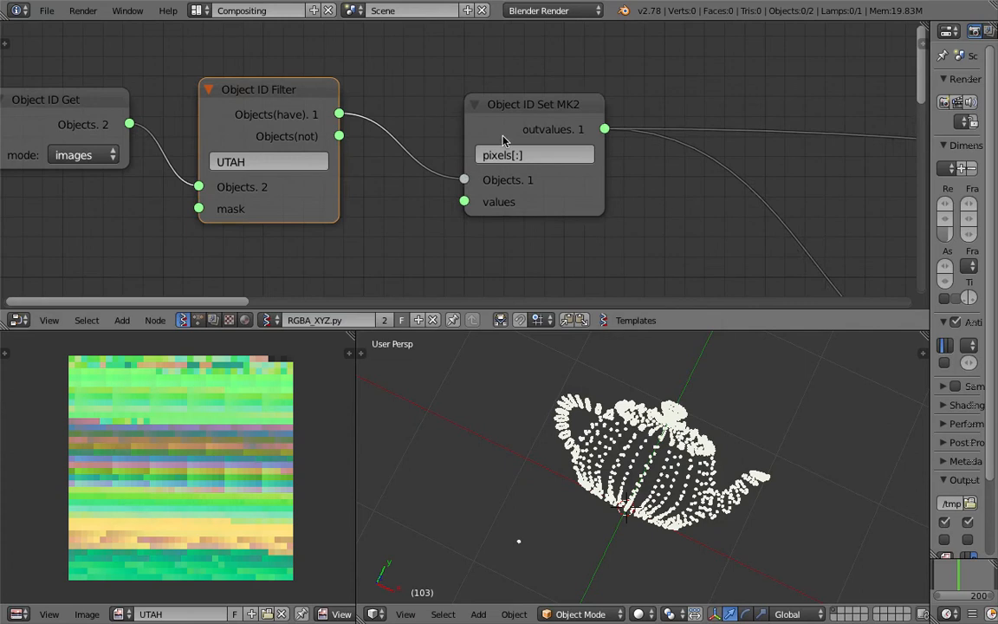
{"action": "left_click_drag", "start_coordinate": [505, 122], "coordinate": [438, 100]}
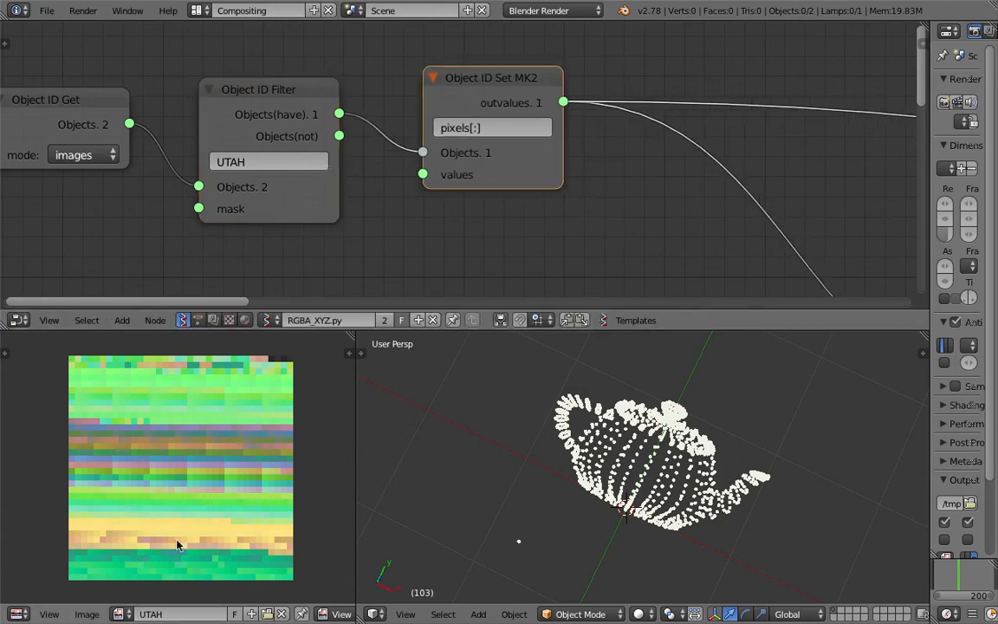
{"action": "scroll", "coordinate": [485, 178], "scroll_direction": "down", "scroll_amount": 1}
{"action": "middle_click_drag", "start_coordinate": [485, 178], "coordinate": [424, 189]}
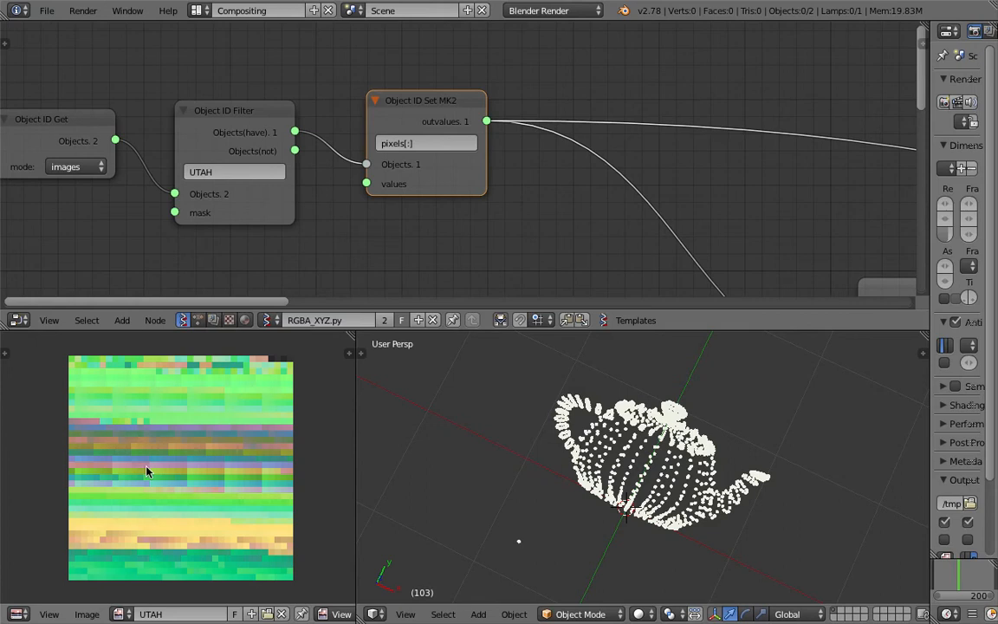
{"action": "scroll", "coordinate": [472, 211], "scroll_direction": "down", "scroll_amount": 1}
{"action": "middle_click_drag", "start_coordinate": [472, 212], "coordinate": [299, 150]}
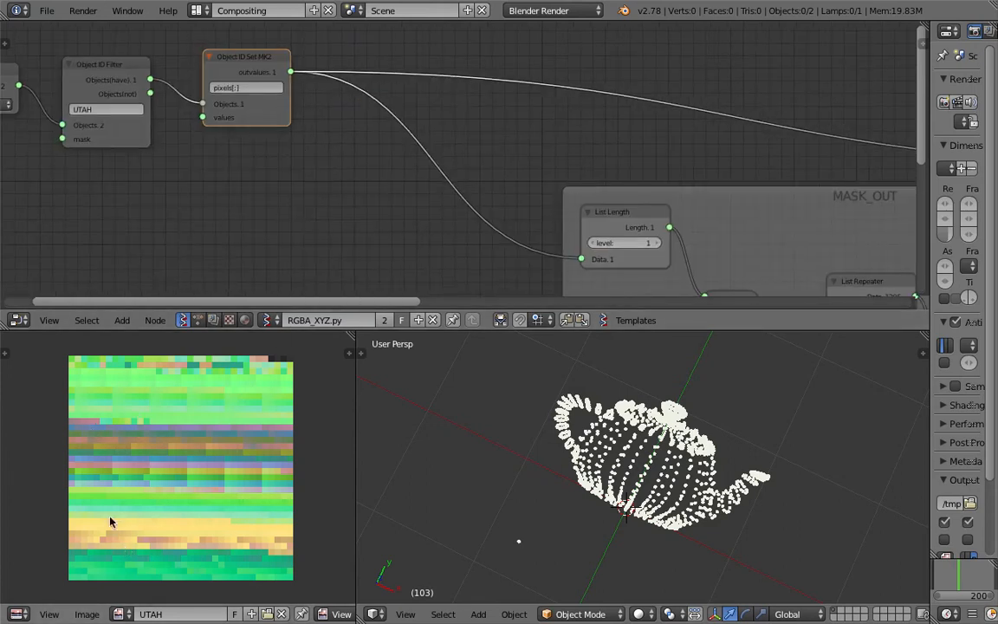
Nudge Object ID Set MK2 right and down, and enlarge the node editor around MASK_OUT
{"action": "middle_click_drag", "start_coordinate": [279, 144], "coordinate": [270, 158]}
{"action": "left_click_drag", "start_coordinate": [256, 68], "coordinate": [280, 89]}
{"action": "scroll", "coordinate": [517, 273], "scroll_direction": "down", "scroll_amount": 3}
{"action": "middle_click_drag", "start_coordinate": [517, 273], "coordinate": [369, 161]}
{"action": "scroll", "coordinate": [569, 166], "scroll_direction": "up", "scroll_amount": 1}
{"action": "middle_click_drag", "start_coordinate": [570, 165], "coordinate": [408, 87]}
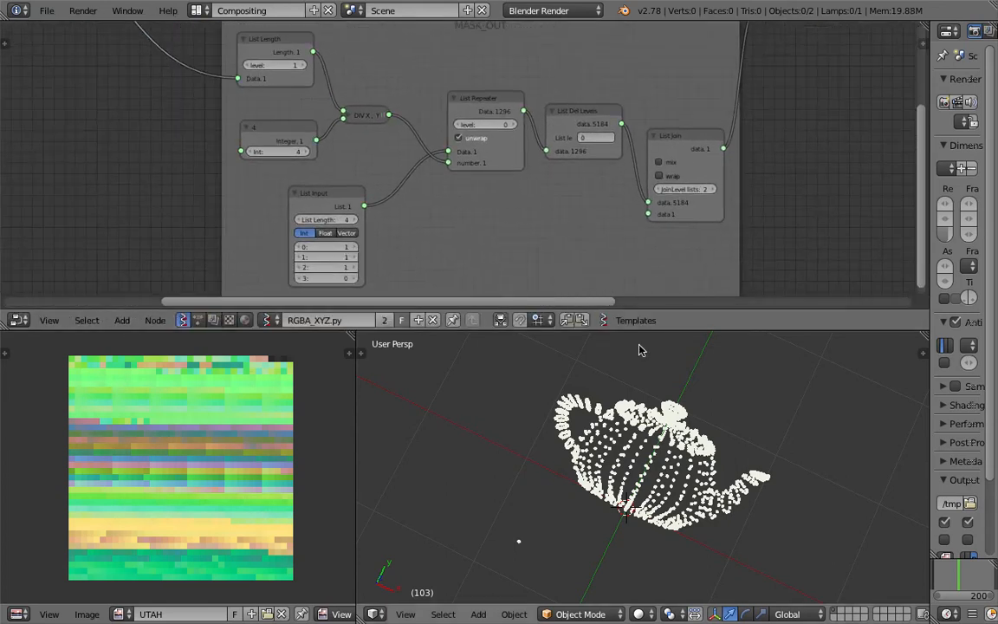
{"action": "left_click_drag", "start_coordinate": [637, 331], "coordinate": [639, 470]}
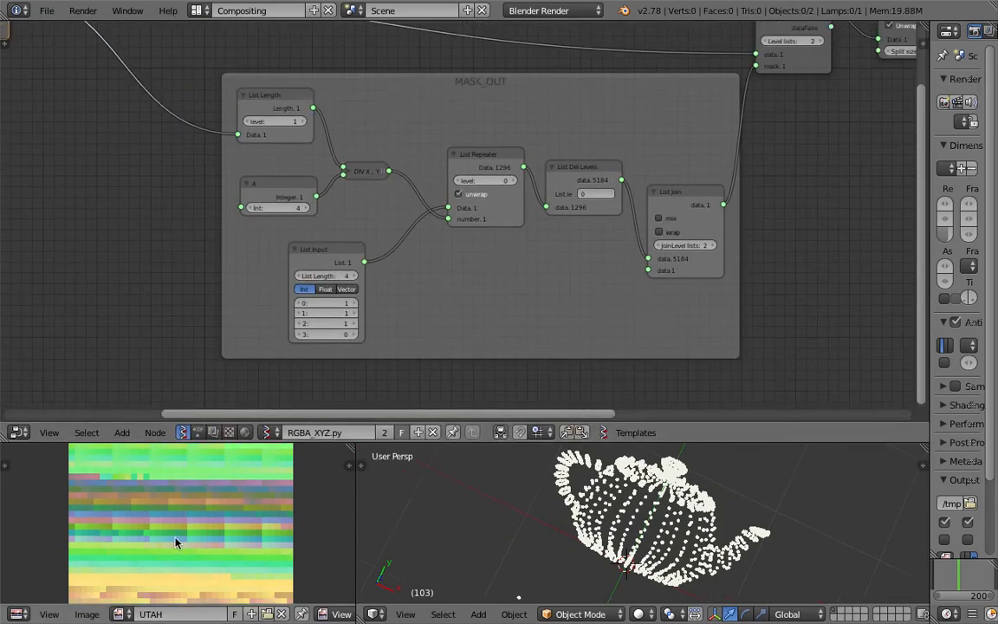
{"action": "middle_click_drag", "start_coordinate": [204, 552], "coordinate": [199, 493]}
{"action": "scroll", "coordinate": [188, 515], "scroll_direction": "up", "scroll_amount": 1}
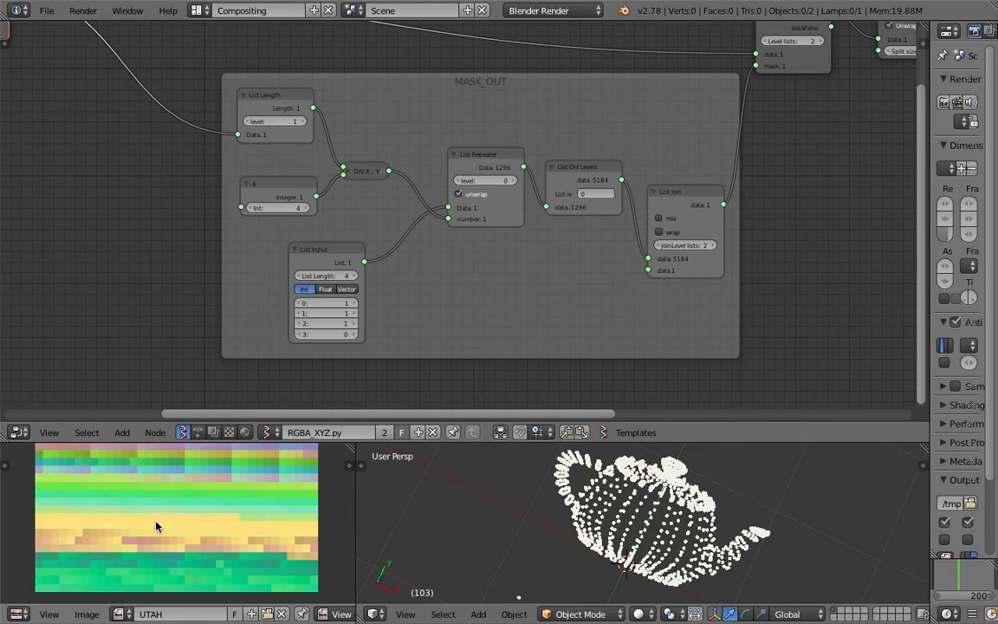
{"action": "middle_click_drag", "start_coordinate": [221, 345], "coordinate": [295, 333]}
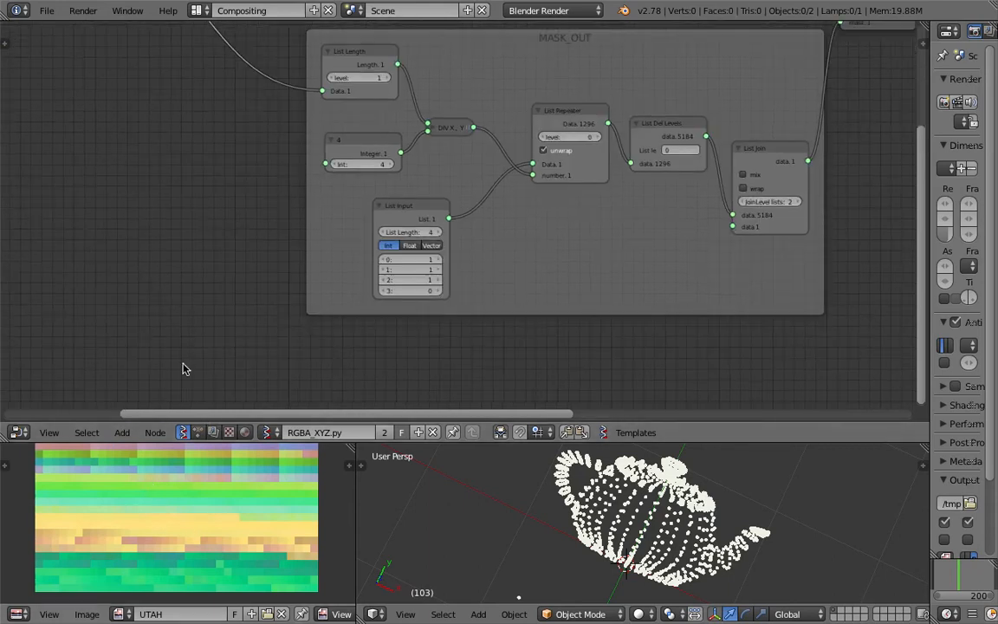
Hand-draw R and G annotations and circle the A annotation beside MASK_OUT
{"action": "middle_click_drag", "start_coordinate": [146, 235], "coordinate": [217, 258]}
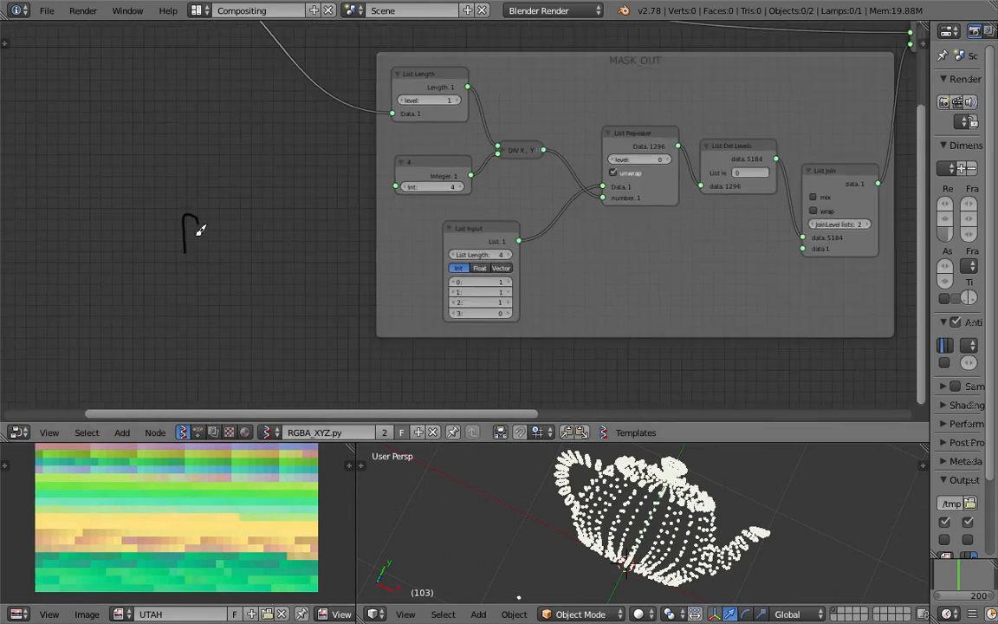
{"action": "left_click_drag", "start_coordinate": [208, 252], "coordinate": [213, 259]}
{"action": "mouse_move", "coordinate": [233, 210]}
{"action": "left_mouse_down"}
{"action": "mouse_move", "coordinate": [224, 242]}
{"action": "mouse_move", "coordinate": [253, 249]}
{"action": "left_mouse_up"}
{"action": "mouse_move", "coordinate": [292, 179]}
{"action": "left_mouse_down"}
{"action": "mouse_move", "coordinate": [281, 247]}
{"action": "mouse_move", "coordinate": [303, 184]}
{"action": "left_mouse_up"}
{"action": "middle_click_drag", "start_coordinate": [342, 269], "coordinate": [358, 273]}
Shift List Repeater, List Del Levels and List Join up-left into a compact row
{"action": "middle_click_drag", "start_coordinate": [313, 232], "coordinate": [206, 249]}
{"action": "mouse_move", "coordinate": [437, 147]}
{"action": "middle_mouse_down"}
{"action": "mouse_move", "coordinate": [312, 136]}
{"action": "mouse_move", "coordinate": [332, 137]}
{"action": "middle_mouse_up"}
{"action": "scroll", "coordinate": [312, 137], "scroll_direction": "up", "scroll_amount": 1}
{"action": "left_click", "coordinate": [658, 65]}
{"action": "left_click_drag", "start_coordinate": [419, 141], "coordinate": [403, 131]}
{"action": "left_click_drag", "start_coordinate": [531, 154], "coordinate": [513, 137]}
{"action": "left_click_drag", "start_coordinate": [661, 186], "coordinate": [651, 176]}
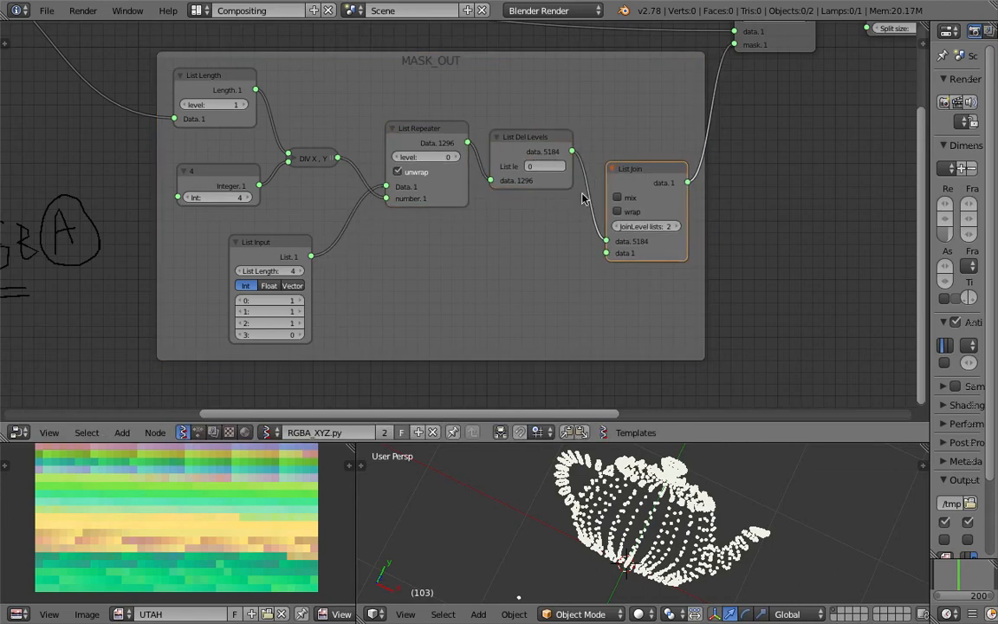
{"action": "middle_click_drag", "start_coordinate": [674, 213], "coordinate": [628, 213]}
{"action": "scroll", "coordinate": [659, 216], "scroll_direction": "down", "scroll_amount": 1}
{"action": "middle_click_drag", "start_coordinate": [745, 216], "coordinate": [600, 203]}
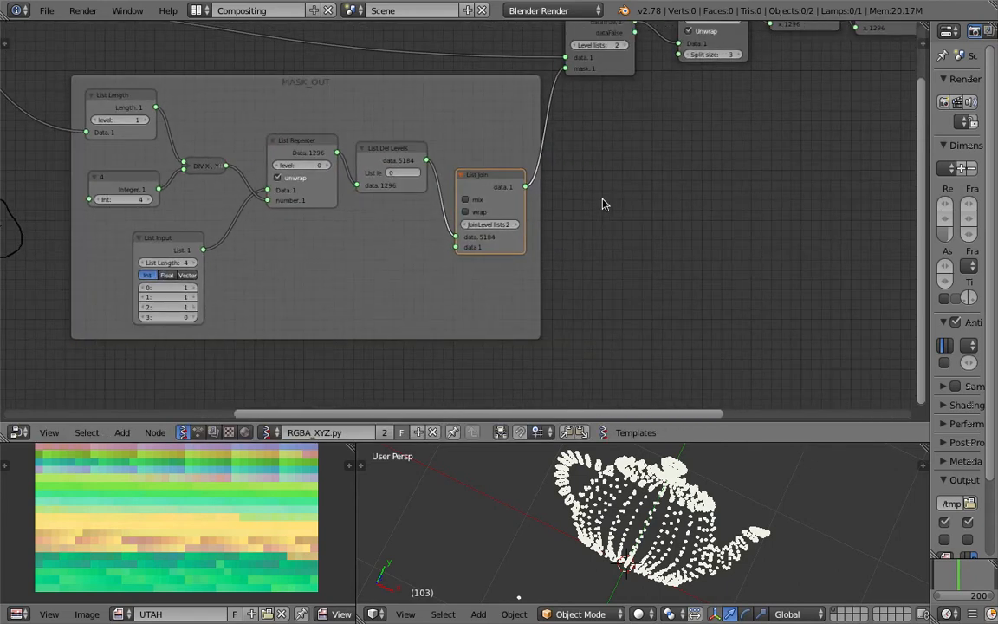
Add a Stethoscope node via search 'ste' and link List Join's output to it
{"action": "key", "text": "shift+a"}
{"action": "left_click", "coordinate": [605, 194]}
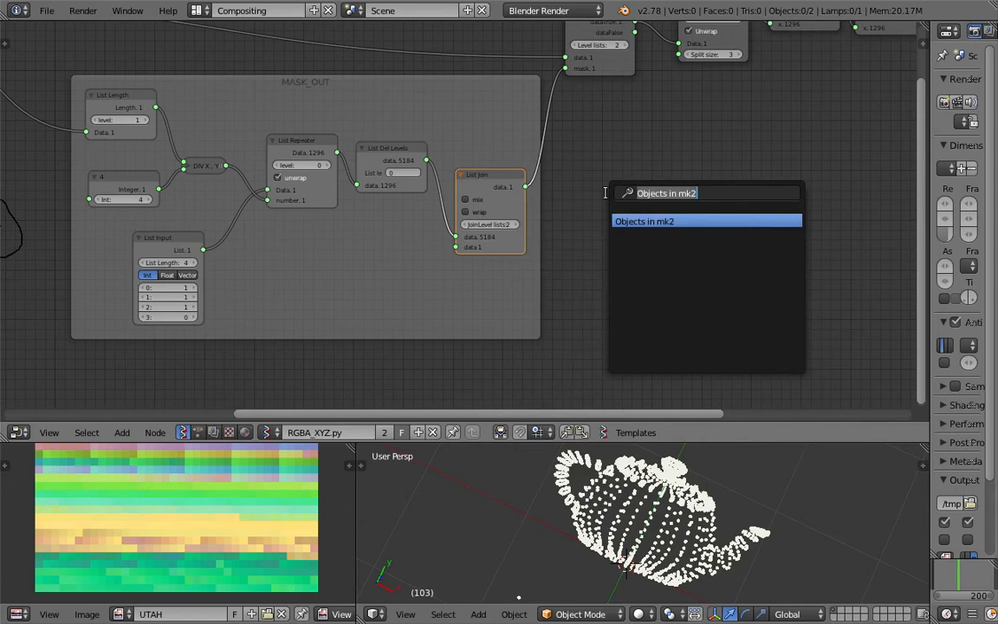
{"action": "type", "text": "ste"}
{"action": "key", "text": "Return"}
{"action": "left_click", "coordinate": [606, 192]}
{"action": "left_click_drag", "start_coordinate": [525, 187], "coordinate": [606, 222]}
{"action": "middle_click_drag", "start_coordinate": [612, 145], "coordinate": [621, 140]}
Bring the Stethoscope's printed 1/0 values into view
{"action": "scroll", "coordinate": [629, 157], "scroll_direction": "up", "scroll_amount": 1}
{"action": "scroll", "coordinate": [705, 184], "scroll_direction": "up", "scroll_amount": 3}
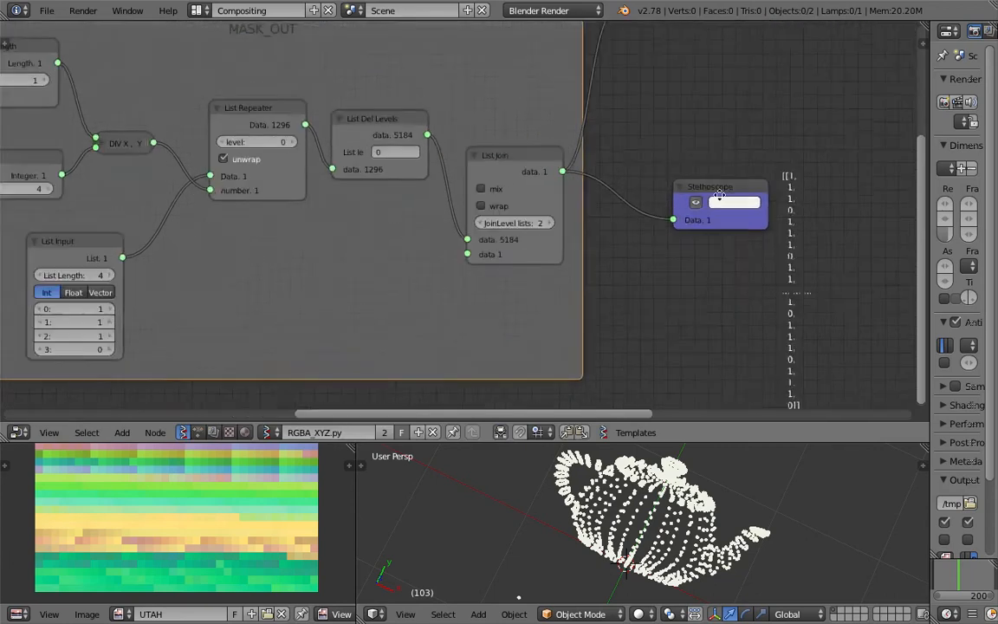
{"action": "middle_click_drag", "start_coordinate": [717, 195], "coordinate": [450, 174]}
{"action": "scroll", "coordinate": [533, 151], "scroll_direction": "up", "scroll_amount": 3}
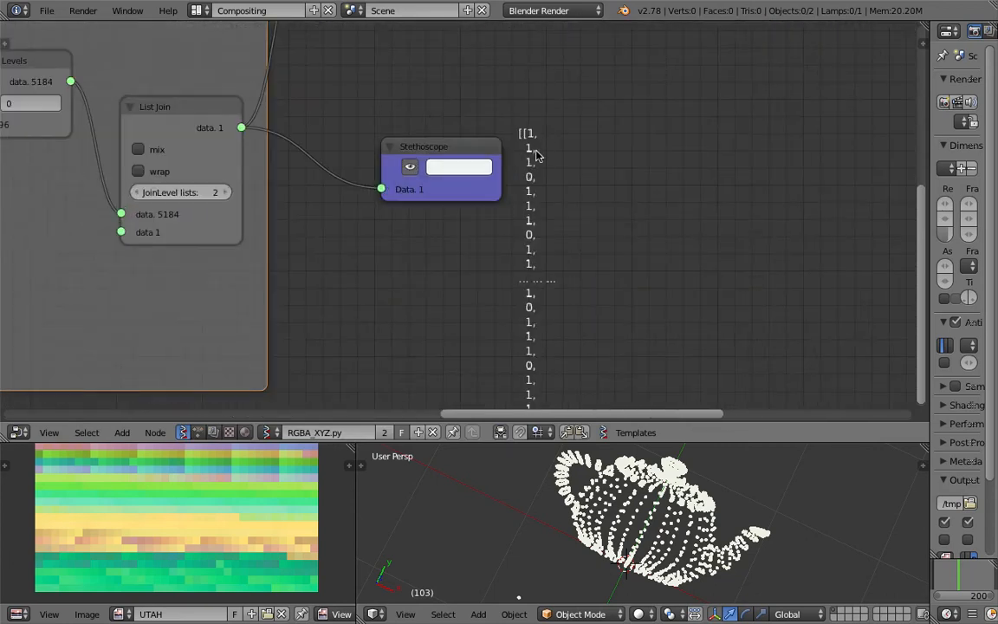
{"action": "scroll", "coordinate": [539, 261], "scroll_direction": "down", "scroll_amount": 2}
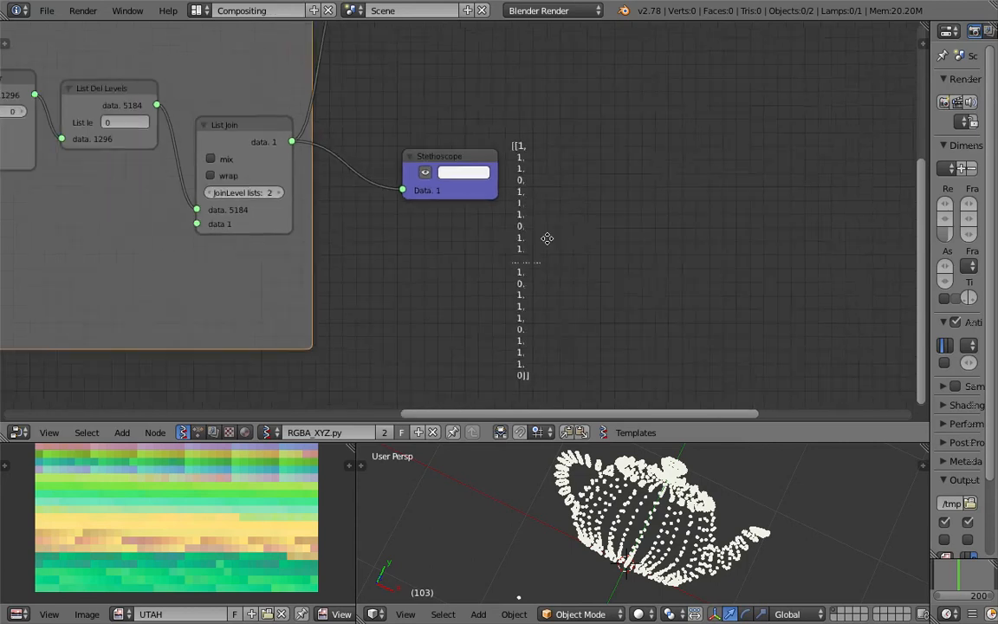
{"action": "middle_click_drag", "start_coordinate": [470, 139], "coordinate": [572, 137]}
Start saving the file under the new name RGBA_XYZ_explanation_001
{"action": "key", "text": "ctrl+s"}
{"action": "left_click", "coordinate": [262, 66]}
{"action": "type", "text": "R"}
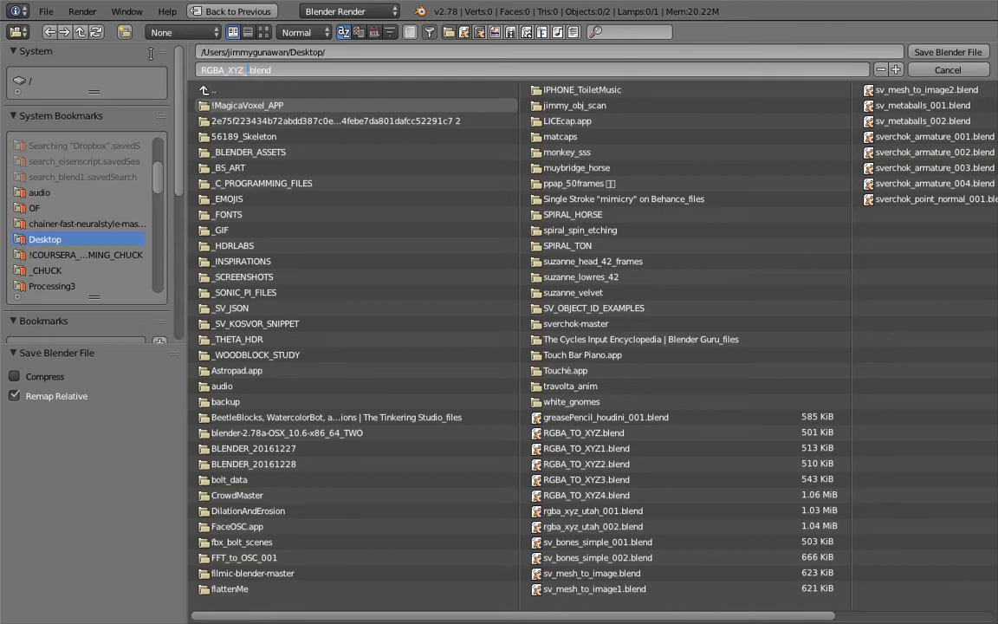
{"action": "type", "text": "GBA_XYZ_explanation_001"}
Save the file as RGBA_XYZ_explanation_001.blend and move the Stethoscope node up
{"action": "key", "text": "Return"}
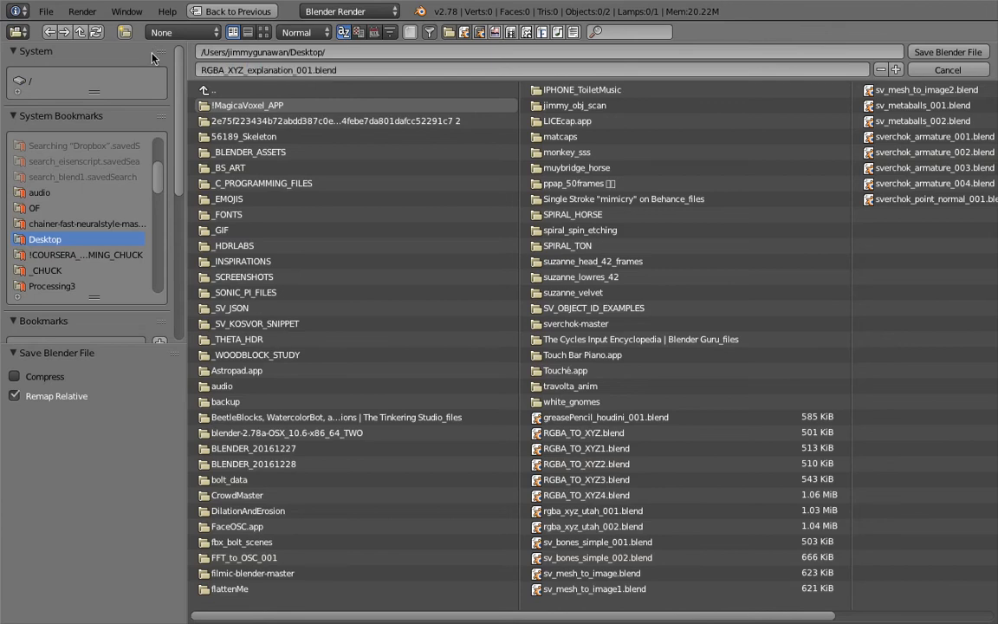
{"action": "left_click", "coordinate": [948, 51]}
{"action": "middle_click_drag", "start_coordinate": [549, 216], "coordinate": [648, 237]}
{"action": "scroll", "coordinate": [644, 212], "scroll_direction": "down", "scroll_amount": 4}
{"action": "scroll", "coordinate": [709, 192], "scroll_direction": "up", "scroll_amount": 1}
{"action": "left_click_drag", "start_coordinate": [722, 175], "coordinate": [724, 144]}
Recentre the node view and nudge the Object ID Set node slightly
{"action": "middle_click_drag", "start_coordinate": [171, 92], "coordinate": [198, 107]}
{"action": "scroll", "coordinate": [196, 107], "scroll_direction": "down", "scroll_amount": 6}
{"action": "middle_click_drag", "start_coordinate": [130, 128], "coordinate": [176, 164]}
{"action": "scroll", "coordinate": [156, 145], "scroll_direction": "up", "scroll_amount": 2}
{"action": "mouse_move", "coordinate": [106, 77]}
{"action": "left_mouse_down"}
{"action": "mouse_move", "coordinate": [105, 61]}
{"action": "mouse_move", "coordinate": [115, 81]}
{"action": "left_mouse_up"}
{"action": "middle_click_drag", "start_coordinate": [275, 173], "coordinate": [243, 163]}
{"action": "scroll", "coordinate": [242, 163], "scroll_direction": "up", "scroll_amount": 3}
Hand-write a '4xRGBA' note above the circled RGBA annotation
{"action": "middle_click_drag", "start_coordinate": [119, 165], "coordinate": [256, 164]}
{"action": "mouse_move", "coordinate": [88, 156]}
{"action": "left_mouse_down"}
{"action": "mouse_move", "coordinate": [75, 192]}
{"action": "mouse_move", "coordinate": [98, 187]}
{"action": "left_mouse_up"}
{"action": "mouse_move", "coordinate": [96, 183]}
{"action": "left_mouse_down"}
{"action": "mouse_move", "coordinate": [97, 211]}
{"action": "mouse_move", "coordinate": [142, 202]}
{"action": "mouse_move", "coordinate": [171, 146]}
{"action": "mouse_move", "coordinate": [212, 170]}
{"action": "mouse_move", "coordinate": [208, 188]}
{"action": "mouse_move", "coordinate": [240, 172]}
{"action": "left_mouse_up"}
{"action": "middle_click_drag", "start_coordinate": [248, 169], "coordinate": [143, 162]}
Move List Repeater up-left and bring List Input up beside it
{"action": "scroll", "coordinate": [258, 185], "scroll_direction": "up", "scroll_amount": 2}
{"action": "left_click", "coordinate": [257, 184]}
{"action": "scroll", "coordinate": [244, 198], "scroll_direction": "up", "scroll_amount": 1}
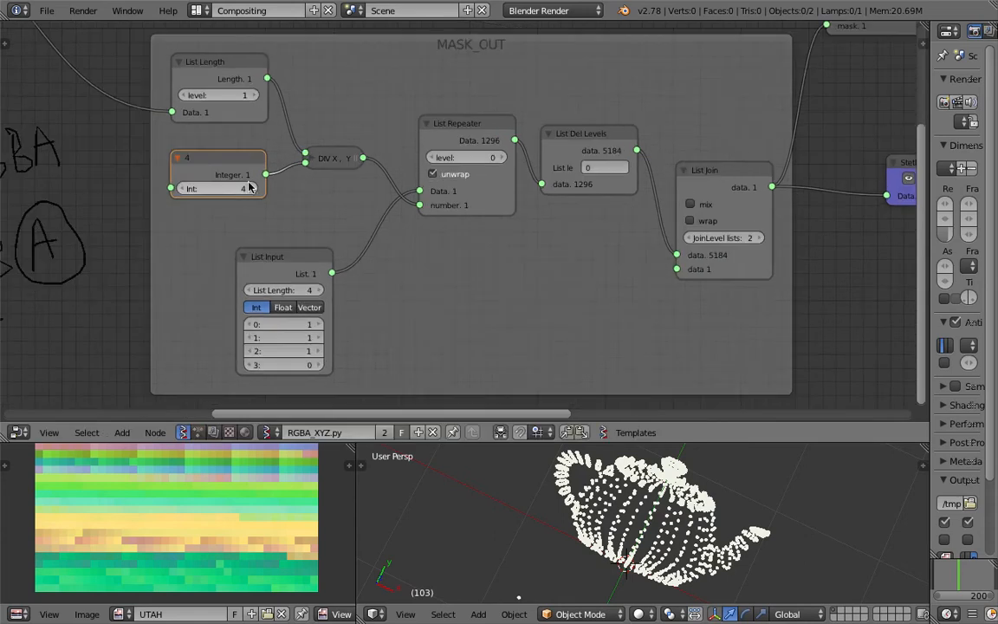
{"action": "left_click", "coordinate": [330, 157]}
{"action": "scroll", "coordinate": [338, 156], "scroll_direction": "down", "scroll_amount": 1}
{"action": "middle_click_drag", "start_coordinate": [327, 149], "coordinate": [272, 144]}
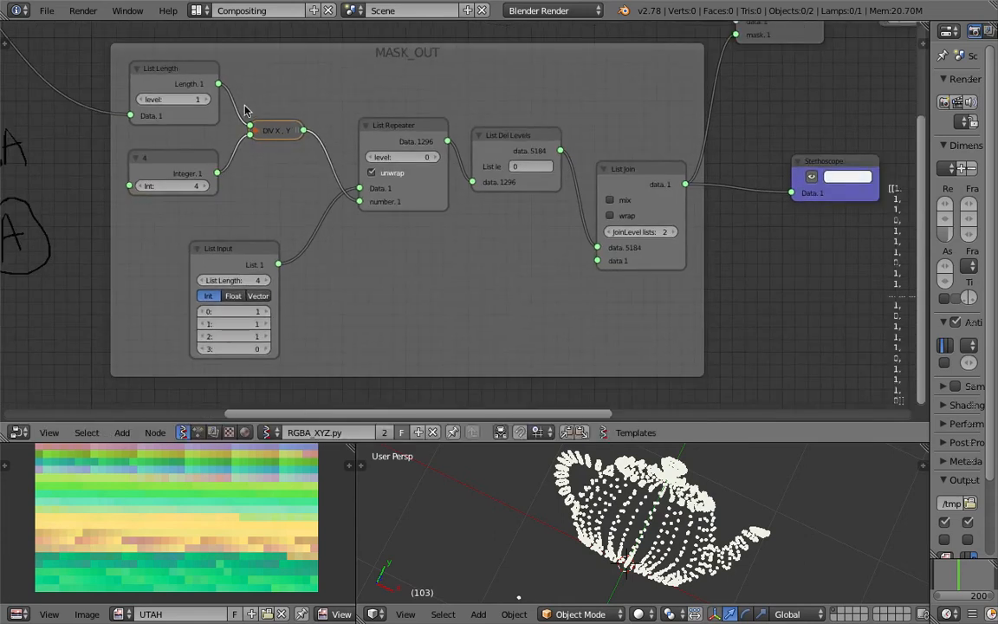
{"action": "left_click", "coordinate": [180, 163]}
{"action": "middle_click_drag", "start_coordinate": [220, 162], "coordinate": [154, 151]}
{"action": "middle_click_drag", "start_coordinate": [222, 137], "coordinate": [180, 125]}
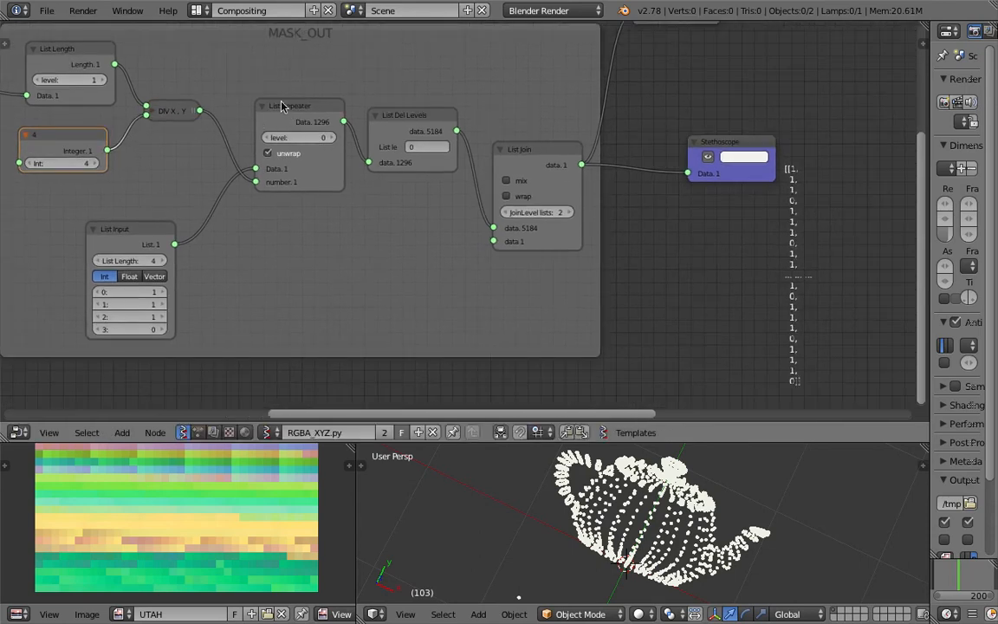
{"action": "left_click_drag", "start_coordinate": [282, 105], "coordinate": [274, 94]}
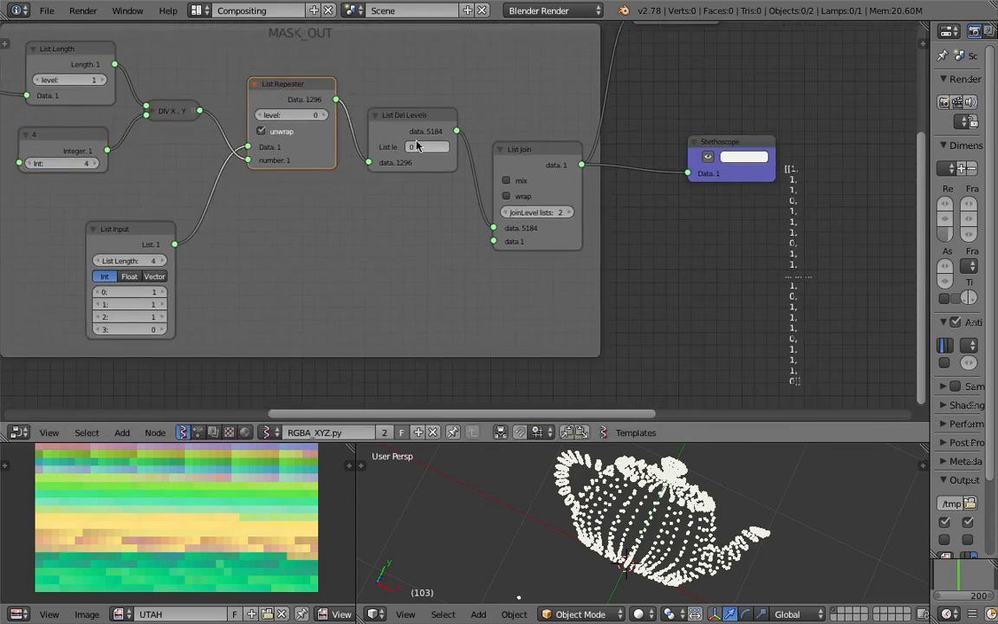
{"action": "left_click_drag", "start_coordinate": [278, 89], "coordinate": [270, 85]}
{"action": "left_click_drag", "start_coordinate": [143, 236], "coordinate": [178, 179]}
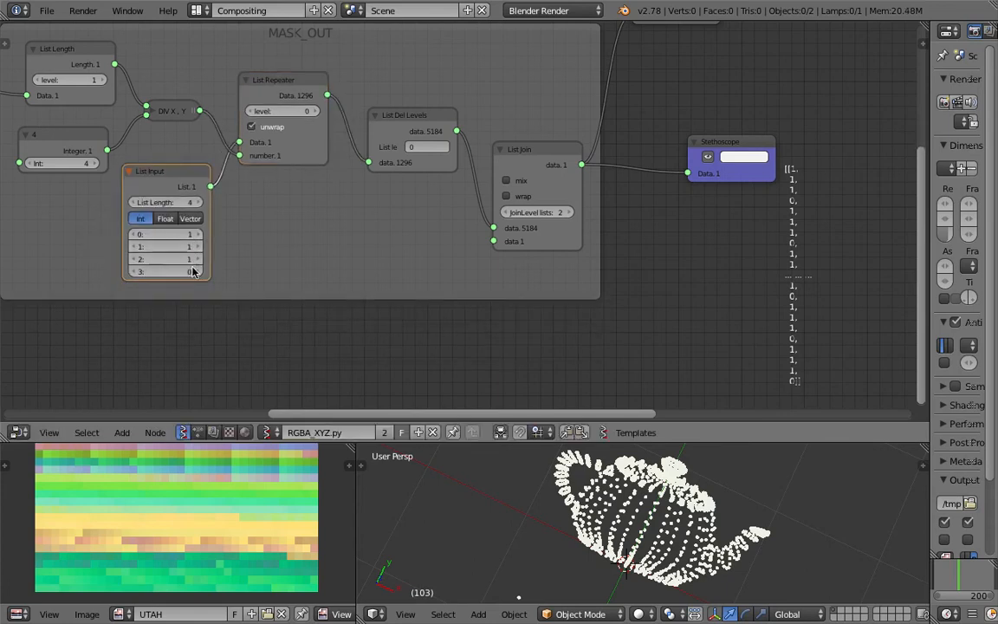
Link List Repeater's Data output to the Stethoscope to print the repeated [1, 1, 1, 0] mask
{"action": "scroll", "coordinate": [184, 278], "scroll_direction": "up", "scroll_amount": 1}
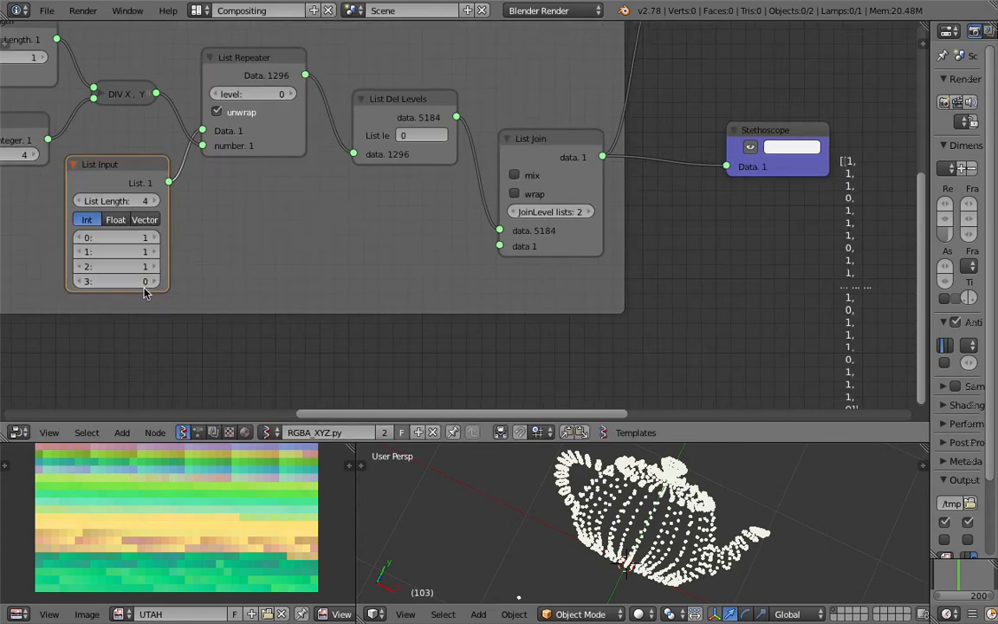
{"action": "scroll", "coordinate": [142, 286], "scroll_direction": "up", "scroll_amount": 1}
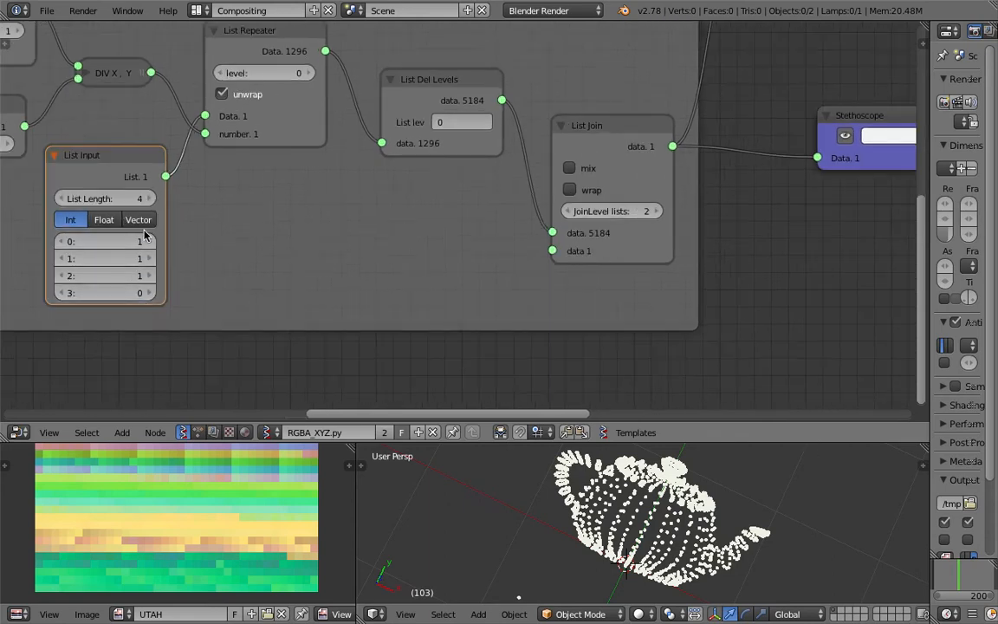
{"action": "scroll", "coordinate": [160, 250], "scroll_direction": "down", "scroll_amount": 1}
{"action": "scroll", "coordinate": [187, 247], "scroll_direction": "down", "scroll_amount": 1}
{"action": "middle_click_drag", "start_coordinate": [195, 228], "coordinate": [150, 241]}
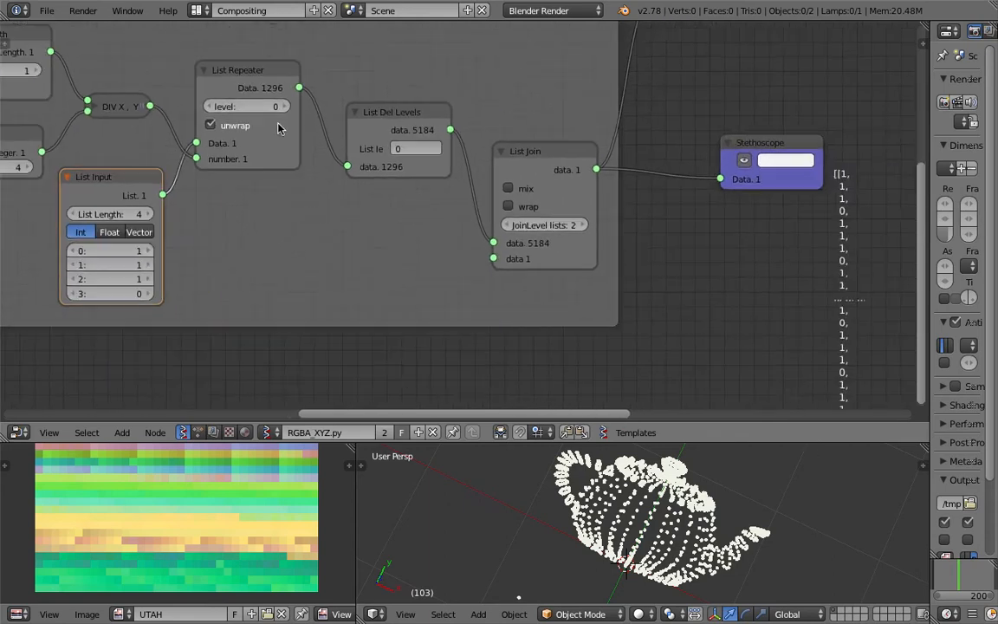
{"action": "left_click_drag", "start_coordinate": [300, 89], "coordinate": [724, 180]}
{"action": "middle_click_drag", "start_coordinate": [724, 112], "coordinate": [479, 72]}
{"action": "scroll", "coordinate": [595, 150], "scroll_direction": "up", "scroll_amount": 2}
{"action": "scroll", "coordinate": [578, 97], "scroll_direction": "up", "scroll_amount": 1}
{"action": "middle_click_drag", "start_coordinate": [594, 150], "coordinate": [584, 88]}
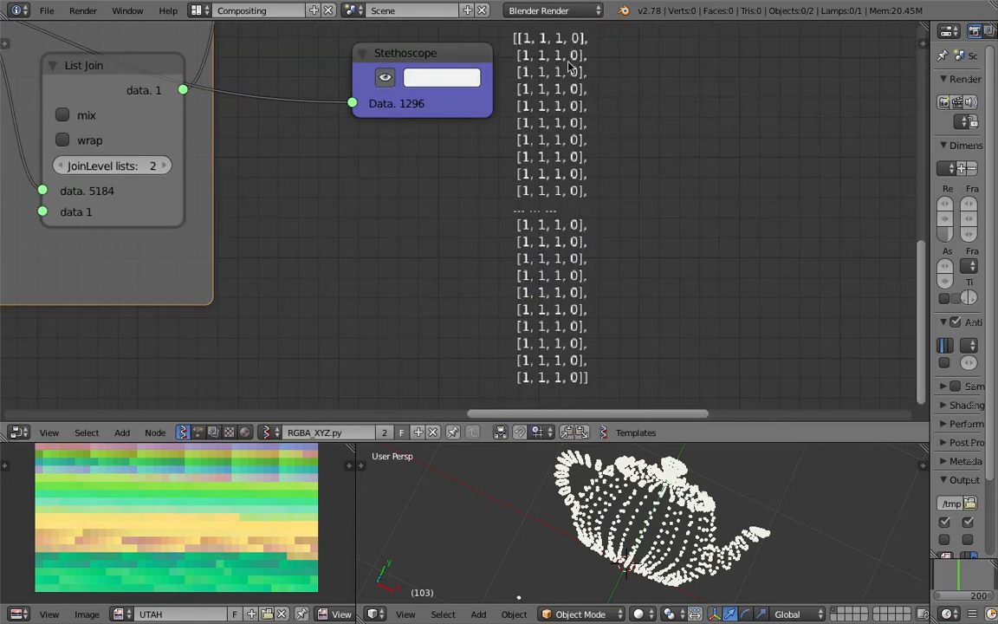
Move the Stethoscope up-left next to the MASK_OUT and List Mask nodes
{"action": "scroll", "coordinate": [578, 269], "scroll_direction": "down", "scroll_amount": 1}
{"action": "middle_click_drag", "start_coordinate": [557, 129], "coordinate": [714, 132]}
{"action": "scroll", "coordinate": [598, 227], "scroll_direction": "down", "scroll_amount": 3}
{"action": "middle_click_drag", "start_coordinate": [461, 154], "coordinate": [490, 225]}
{"action": "scroll", "coordinate": [494, 136], "scroll_direction": "down", "scroll_amount": 2}
{"action": "middle_click_drag", "start_coordinate": [533, 165], "coordinate": [540, 204]}
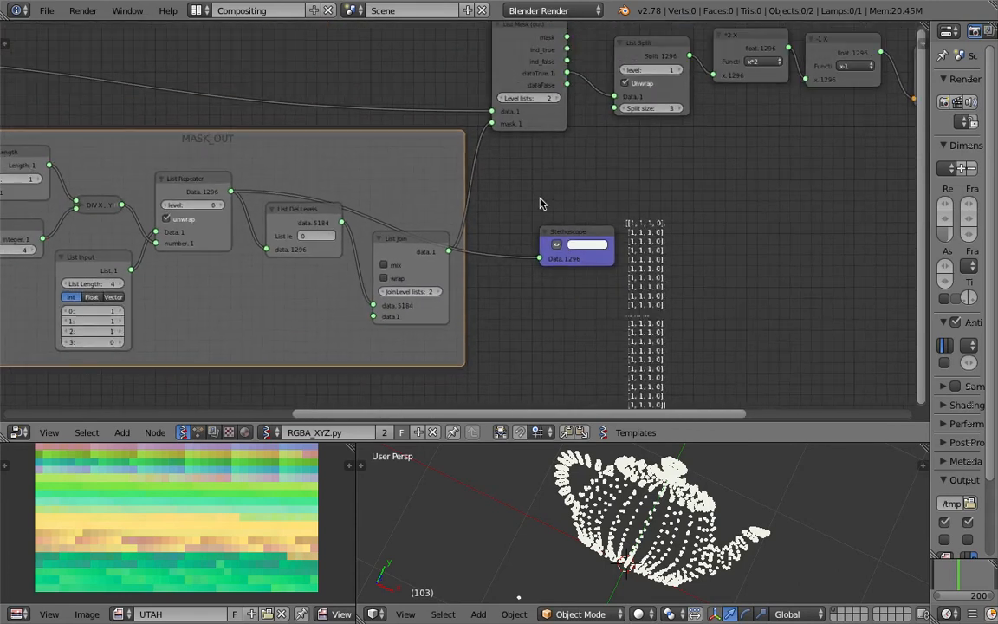
{"action": "left_click_drag", "start_coordinate": [559, 229], "coordinate": [538, 187]}
{"action": "middle_click_drag", "start_coordinate": [431, 214], "coordinate": [513, 179]}
{"action": "scroll", "coordinate": [513, 179], "scroll_direction": "up", "scroll_amount": 4}
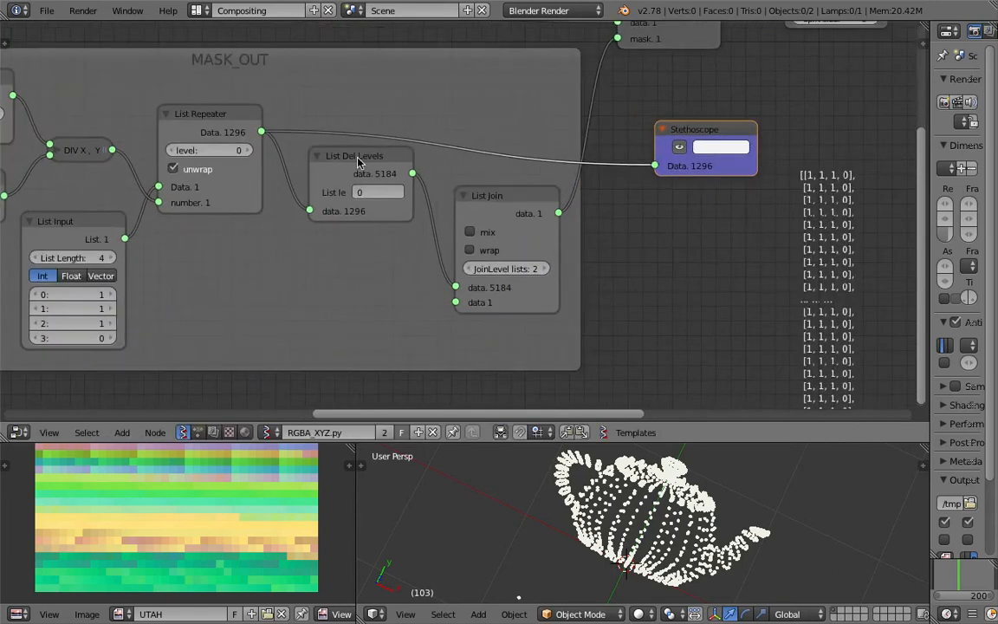
Align List Repeater, List Del Levels and List Join, then select all three
{"action": "left_click_drag", "start_coordinate": [343, 162], "coordinate": [331, 168]}
{"action": "left_click_drag", "start_coordinate": [217, 123], "coordinate": [224, 111]}
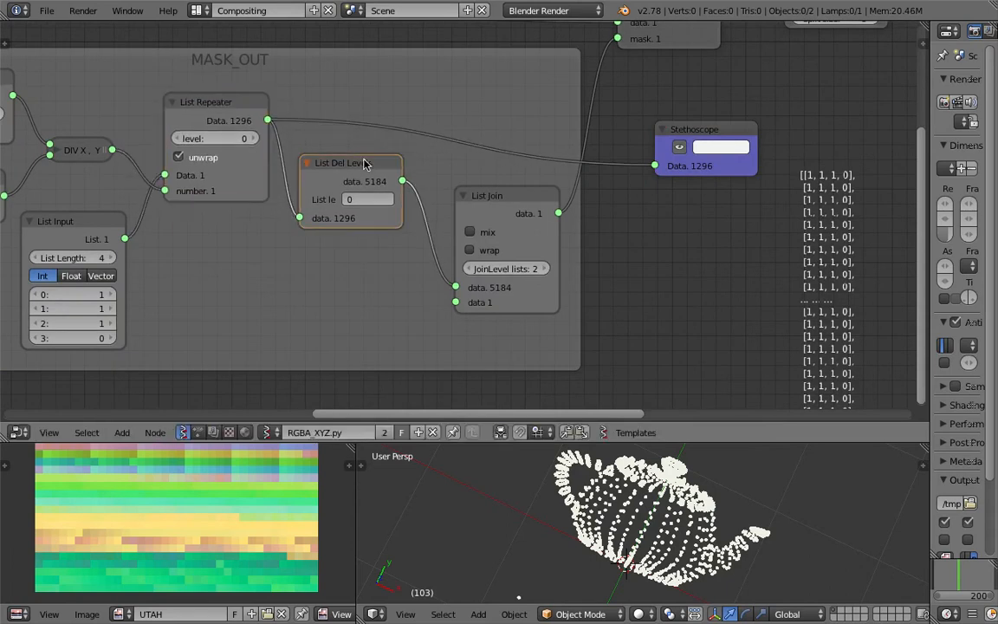
{"action": "left_click_drag", "start_coordinate": [376, 168], "coordinate": [383, 170]}
{"action": "left_click_drag", "start_coordinate": [477, 199], "coordinate": [482, 188]}
{"action": "left_click", "coordinate": [216, 103]}
{"action": "left_click", "coordinate": [343, 161], "text": "shift"}
{"action": "left_click", "coordinate": [500, 189], "text": "shift"}
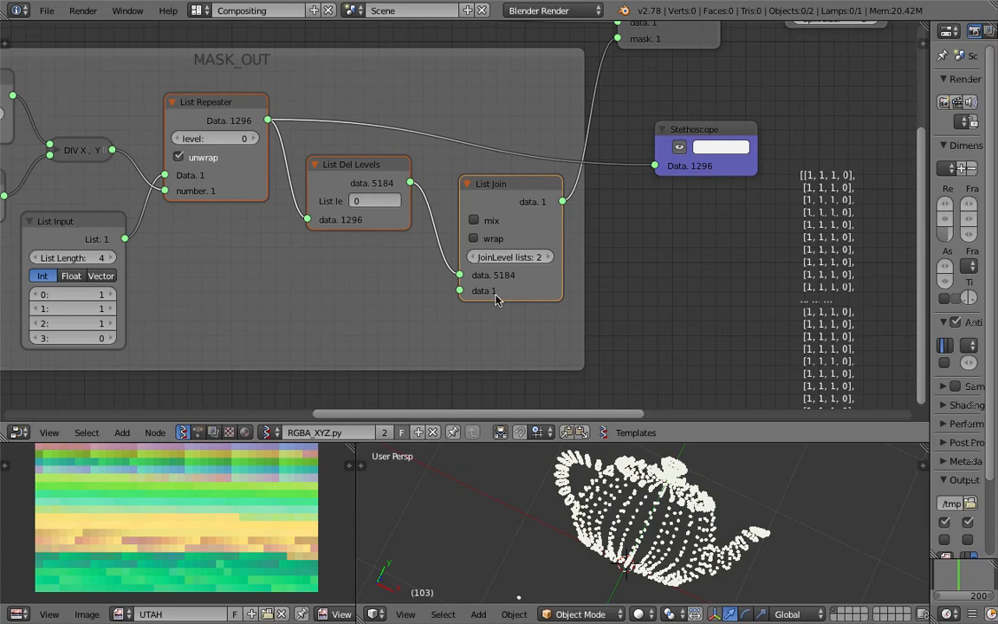
{"action": "middle_click_drag", "start_coordinate": [426, 137], "coordinate": [435, 209]}
Link List Mask (out)'s dataTrue output to the Stethoscope to show the kept colour values
{"action": "scroll", "coordinate": [539, 199], "scroll_direction": "down", "scroll_amount": 1}
{"action": "middle_click_drag", "start_coordinate": [717, 286], "coordinate": [621, 380]}
{"action": "right_click_drag", "start_coordinate": [559, 180], "coordinate": [571, 174]}
{"action": "middle_click_drag", "start_coordinate": [580, 186], "coordinate": [571, 207]}
{"action": "right_click_drag", "start_coordinate": [574, 291], "coordinate": [764, 216]}
{"action": "left_click_drag", "start_coordinate": [582, 143], "coordinate": [706, 253]}
{"action": "left_click_drag", "start_coordinate": [753, 221], "coordinate": [764, 245]}
{"action": "middle_click_drag", "start_coordinate": [778, 231], "coordinate": [565, 226]}
Move List Split up and shift the Stethoscope right beneath it
{"action": "scroll", "coordinate": [635, 228], "scroll_direction": "up", "scroll_amount": 3}
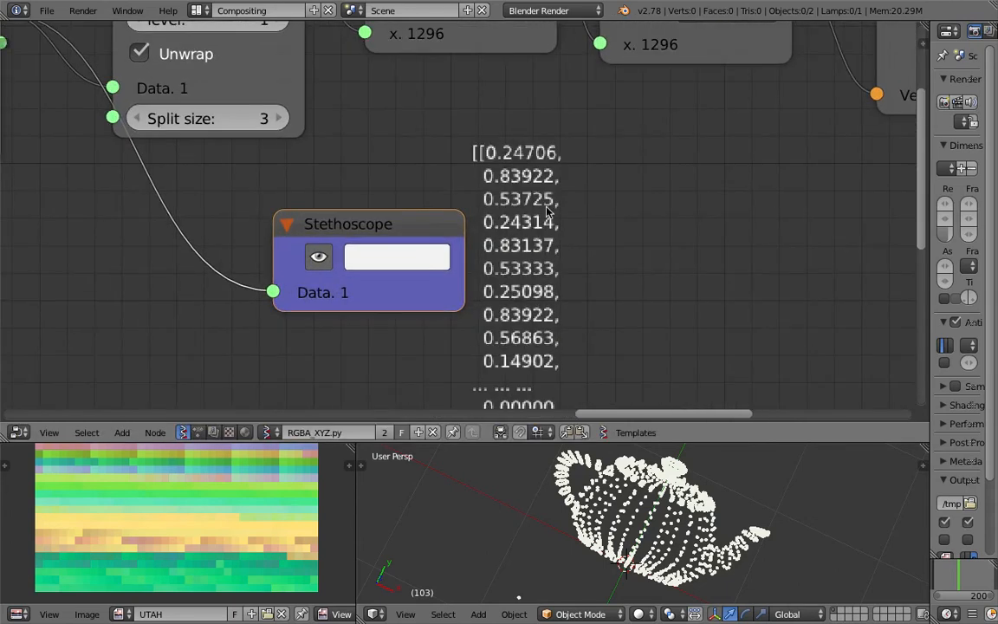
{"action": "scroll", "coordinate": [535, 286], "scroll_direction": "down", "scroll_amount": 4}
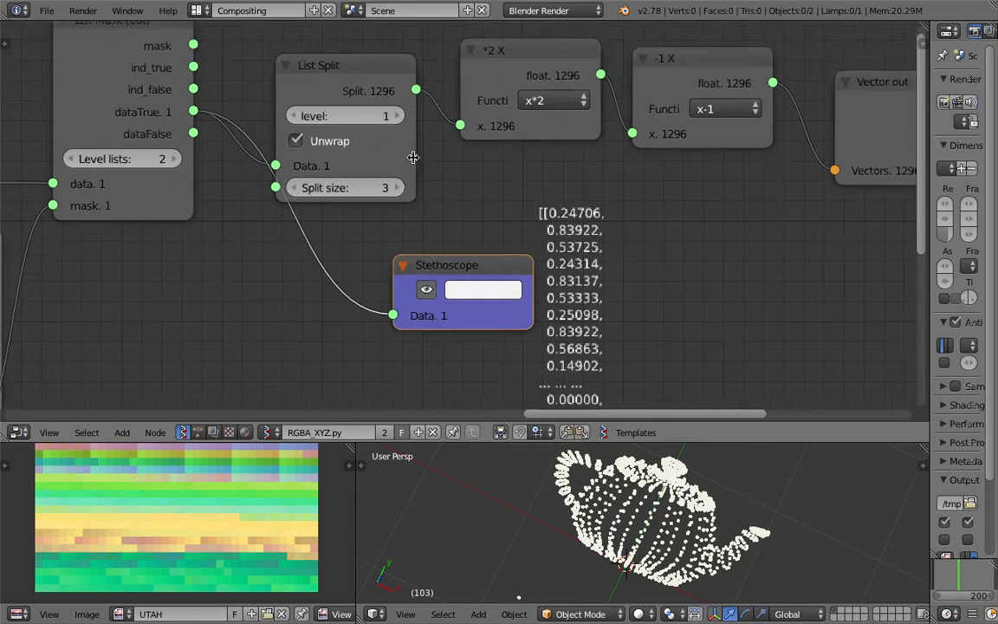
{"action": "left_click_drag", "start_coordinate": [372, 94], "coordinate": [364, 58]}
{"action": "scroll", "coordinate": [364, 78], "scroll_direction": "down", "scroll_amount": 1}
{"action": "left_click_drag", "start_coordinate": [450, 251], "coordinate": [581, 234]}
{"action": "left_click_drag", "start_coordinate": [332, 65], "coordinate": [321, 67]}
Line up the *2 X and -1 X nodes side by side after List Split
{"action": "scroll", "coordinate": [373, 184], "scroll_direction": "down", "scroll_amount": 1}
{"action": "middle_click_drag", "start_coordinate": [371, 184], "coordinate": [237, 152]}
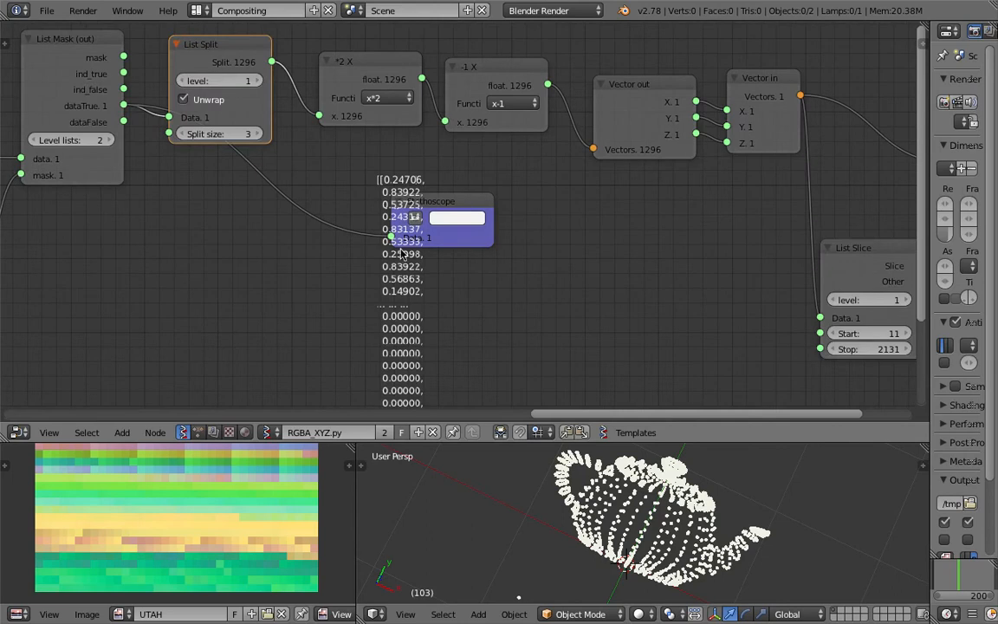
{"action": "middle_click_drag", "start_coordinate": [398, 57], "coordinate": [378, 87]}
{"action": "left_click_drag", "start_coordinate": [356, 94], "coordinate": [338, 82]}
{"action": "left_click_drag", "start_coordinate": [472, 101], "coordinate": [463, 85]}
{"action": "left_click_drag", "start_coordinate": [350, 91], "coordinate": [371, 106]}
{"action": "left_click_drag", "start_coordinate": [457, 89], "coordinate": [464, 106]}
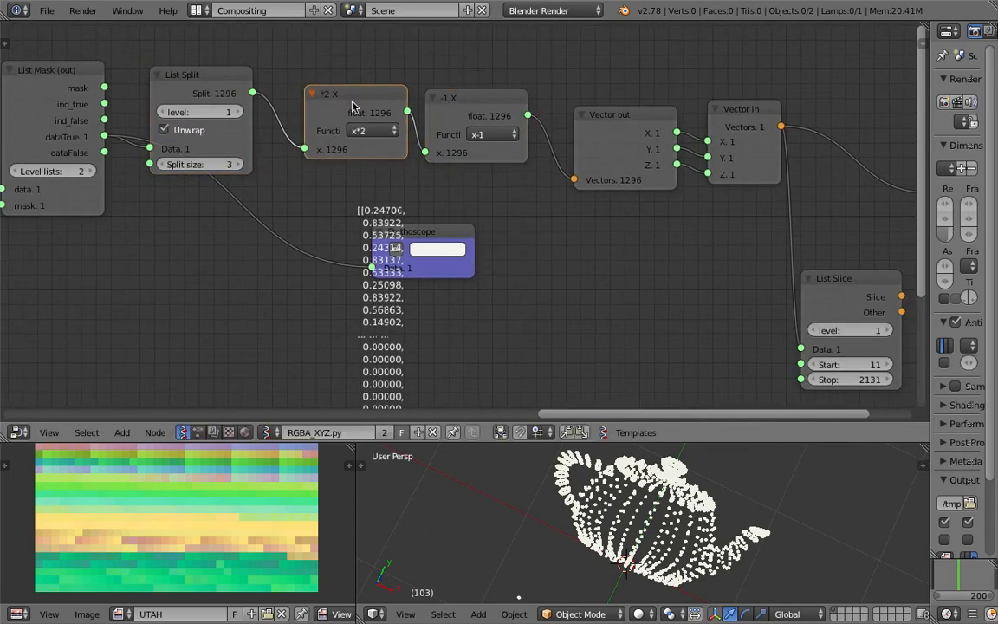
{"action": "scroll", "coordinate": [651, 482], "scroll_direction": "down", "scroll_amount": 5}
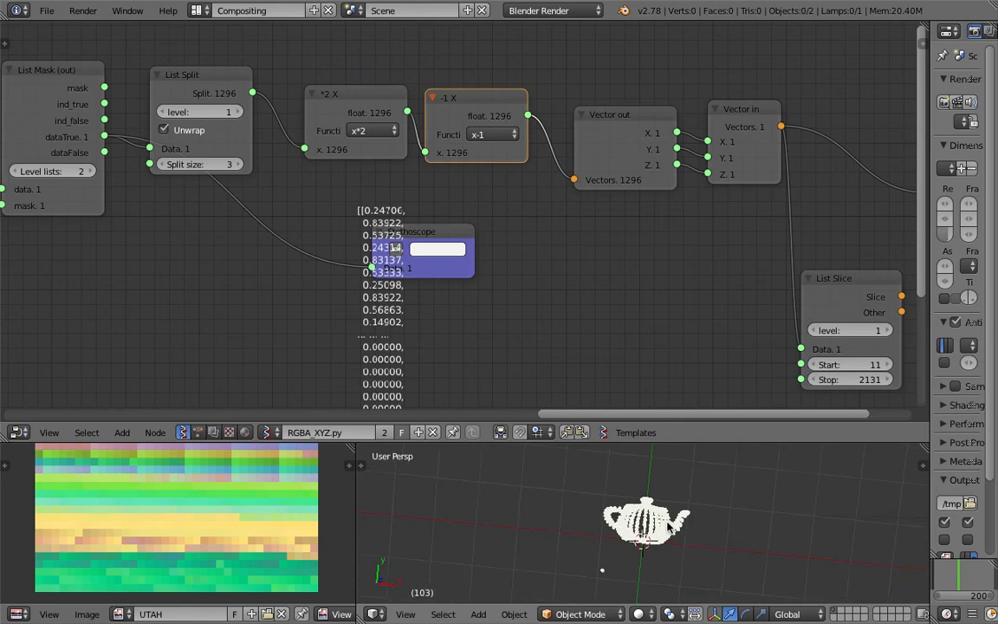
Move the Stethoscope, Vector out and List Split nodes clear of the printed data
{"action": "scroll", "coordinate": [626, 531], "scroll_direction": "up", "scroll_amount": 3}
{"action": "mouse_move", "coordinate": [647, 519]}
{"action": "middle_mouse_down"}
{"action": "mouse_move", "coordinate": [641, 549]}
{"action": "mouse_move", "coordinate": [657, 449]}
{"action": "mouse_move", "coordinate": [596, 591]}
{"action": "mouse_move", "coordinate": [643, 504]}
{"action": "middle_mouse_up"}
{"action": "middle_click_drag", "start_coordinate": [507, 226], "coordinate": [442, 192]}
{"action": "left_click_drag", "start_coordinate": [376, 199], "coordinate": [511, 213]}
{"action": "left_click", "coordinate": [305, 70]}
{"action": "middle_click_drag", "start_coordinate": [434, 143], "coordinate": [252, 130]}
{"action": "left_click_drag", "start_coordinate": [364, 92], "coordinate": [343, 71]}
{"action": "left_click_drag", "start_coordinate": [332, 211], "coordinate": [411, 199]}
{"action": "middle_click_drag", "start_coordinate": [303, 141], "coordinate": [441, 151]}
{"action": "scroll", "coordinate": [399, 161], "scroll_direction": "down", "scroll_amount": 2}
{"action": "middle_click_drag", "start_coordinate": [324, 171], "coordinate": [441, 216]}
{"action": "left_click_drag", "start_coordinate": [234, 95], "coordinate": [223, 57]}
Link List Split's output to the Stethoscope to print 1296 colour values in threes
{"action": "middle_click_drag", "start_coordinate": [533, 243], "coordinate": [447, 249]}
{"action": "left_click_drag", "start_coordinate": [201, 83], "coordinate": [499, 271]}
{"action": "scroll", "coordinate": [537, 294], "scroll_direction": "up", "scroll_amount": 5}
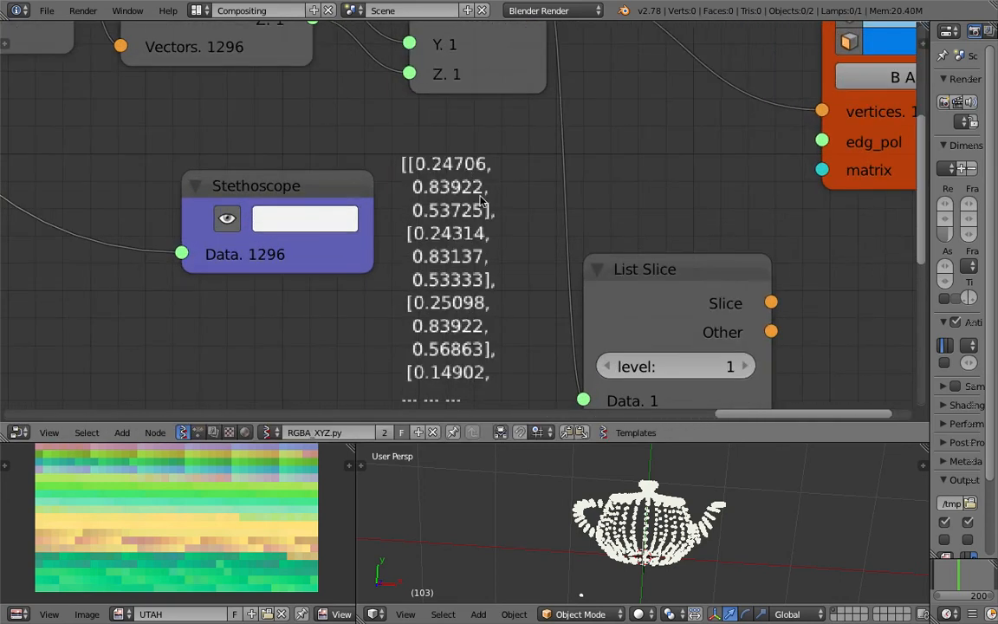
{"action": "scroll", "coordinate": [483, 201], "scroll_direction": "down", "scroll_amount": 3}
Nudge the Stethoscope and Vector in/out nodes, then raise the border to enlarge the 3D view
{"action": "left_click_drag", "start_coordinate": [307, 221], "coordinate": [307, 213]}
{"action": "left_click_drag", "start_coordinate": [451, 78], "coordinate": [455, 66]}
{"action": "left_click_drag", "start_coordinate": [331, 65], "coordinate": [341, 75]}
{"action": "middle_click_drag", "start_coordinate": [668, 525], "coordinate": [674, 533]}
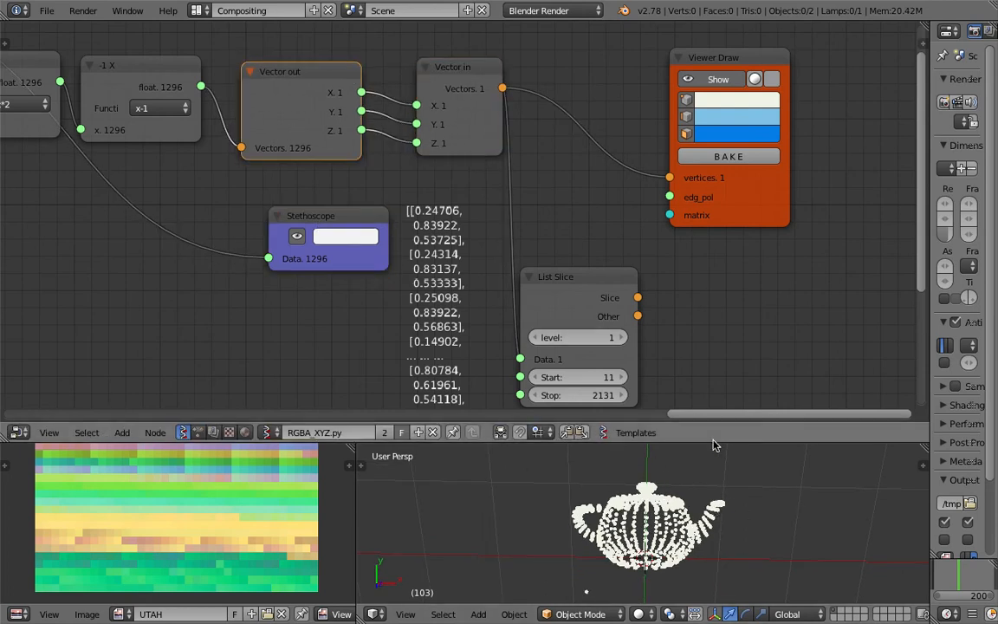
{"action": "left_click_drag", "start_coordinate": [643, 423], "coordinate": [643, 314]}
Check the point colour and toggle the teapot point cloud display off and on
{"action": "left_click", "coordinate": [622, 89]}
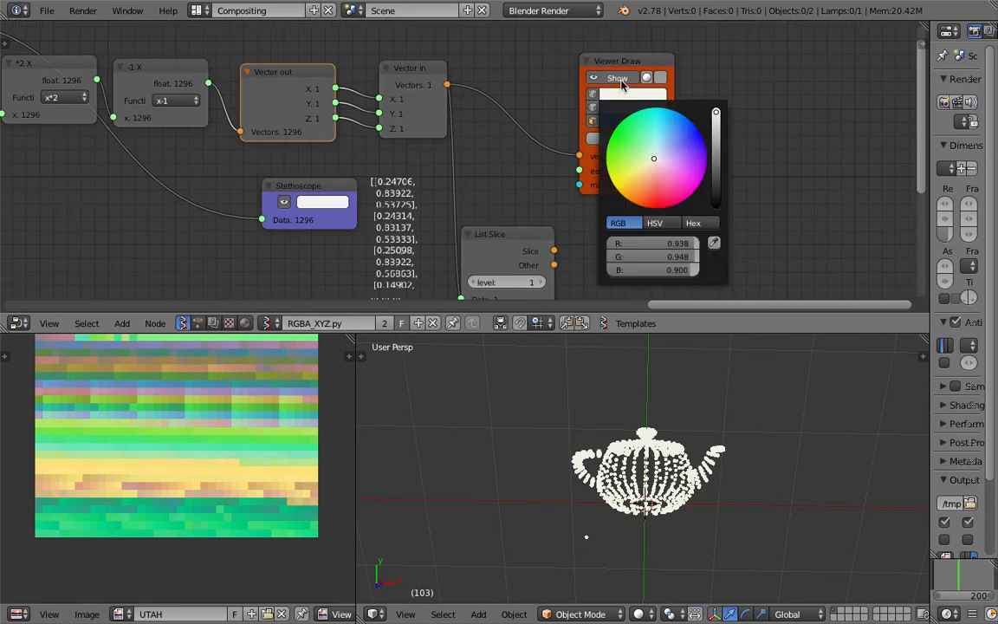
{"action": "left_click", "coordinate": [616, 79]}
{"action": "left_click", "coordinate": [616, 80]}
{"action": "mouse_move", "coordinate": [697, 403]}
{"action": "middle_mouse_down"}
{"action": "mouse_move", "coordinate": [676, 450]}
{"action": "mouse_move", "coordinate": [689, 420]}
{"action": "middle_mouse_up"}
Widen the properties panel, move List Slice and Viewer Draw up, and pan the reference image
{"action": "mouse_move", "coordinate": [933, 374]}
{"action": "left_mouse_down"}
{"action": "mouse_move", "coordinate": [773, 374]}
{"action": "mouse_move", "coordinate": [575, 399]}
{"action": "mouse_move", "coordinate": [873, 405]}
{"action": "left_mouse_up"}
{"action": "mouse_move", "coordinate": [500, 246]}
{"action": "left_mouse_down"}
{"action": "mouse_move", "coordinate": [490, 215]}
{"action": "mouse_move", "coordinate": [499, 167]}
{"action": "mouse_move", "coordinate": [513, 197]}
{"action": "left_mouse_up"}
{"action": "mouse_move", "coordinate": [565, 176]}
{"action": "left_mouse_down"}
{"action": "mouse_move", "coordinate": [572, 141]}
{"action": "mouse_move", "coordinate": [597, 150]}
{"action": "left_mouse_up"}
{"action": "scroll", "coordinate": [194, 465], "scroll_direction": "down", "scroll_amount": 1}
{"action": "middle_click_drag", "start_coordinate": [198, 407], "coordinate": [186, 469]}
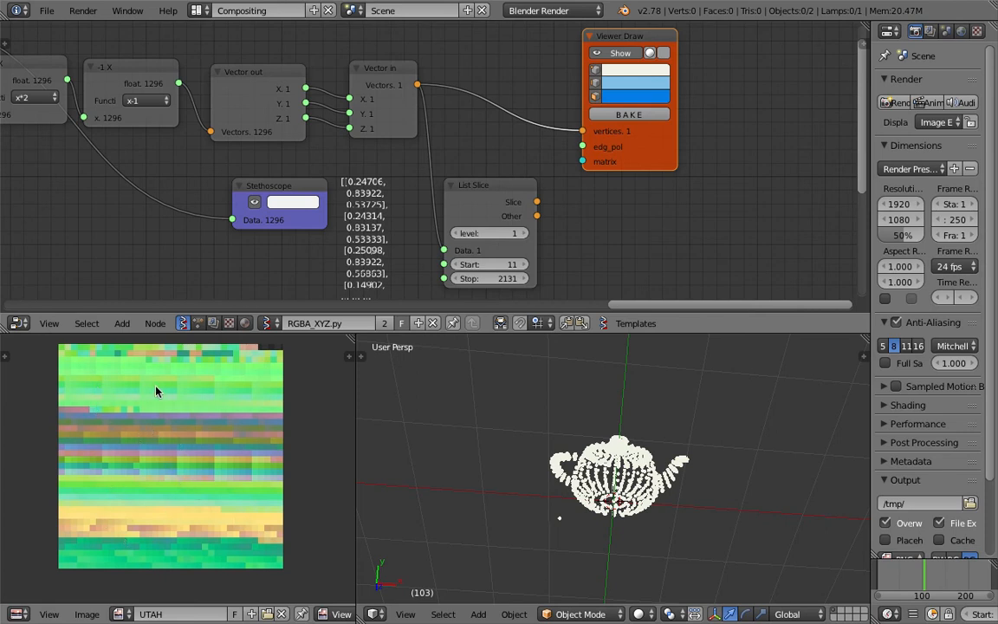
Sample pixel colours in the reference image and orbit to view the teapot from higher up
{"action": "scroll", "coordinate": [436, 388], "scroll_direction": "up", "scroll_amount": 4}
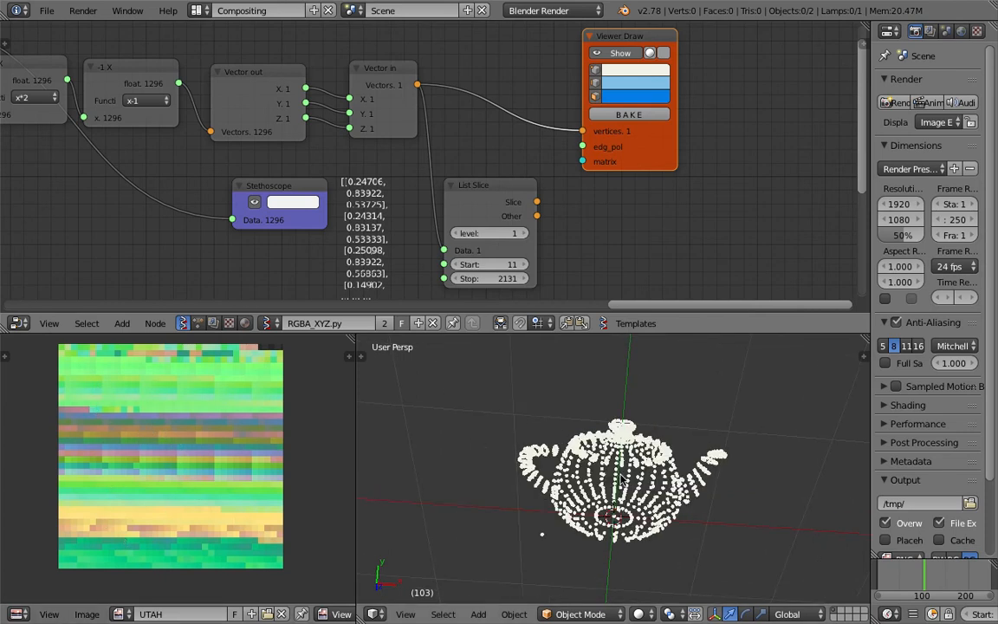
{"action": "middle_click_drag", "start_coordinate": [661, 454], "coordinate": [659, 411]}
{"action": "left_click_drag", "start_coordinate": [135, 376], "coordinate": [176, 366]}
{"action": "left_click_drag", "start_coordinate": [260, 460], "coordinate": [251, 420]}
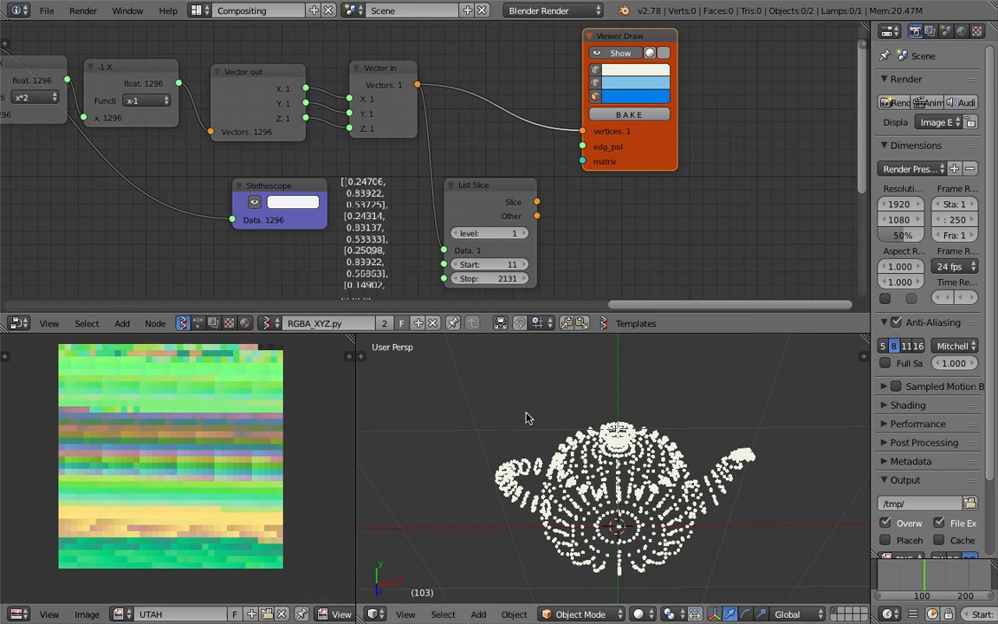
{"action": "middle_click_drag", "start_coordinate": [511, 396], "coordinate": [584, 184]}
Move Viewer Draw to the right and bring up node search via Shift+A
{"action": "left_click_drag", "start_coordinate": [639, 143], "coordinate": [732, 135]}
{"action": "middle_click_drag", "start_coordinate": [581, 171], "coordinate": [556, 256]}
{"action": "middle_click_drag", "start_coordinate": [523, 118], "coordinate": [520, 133]}
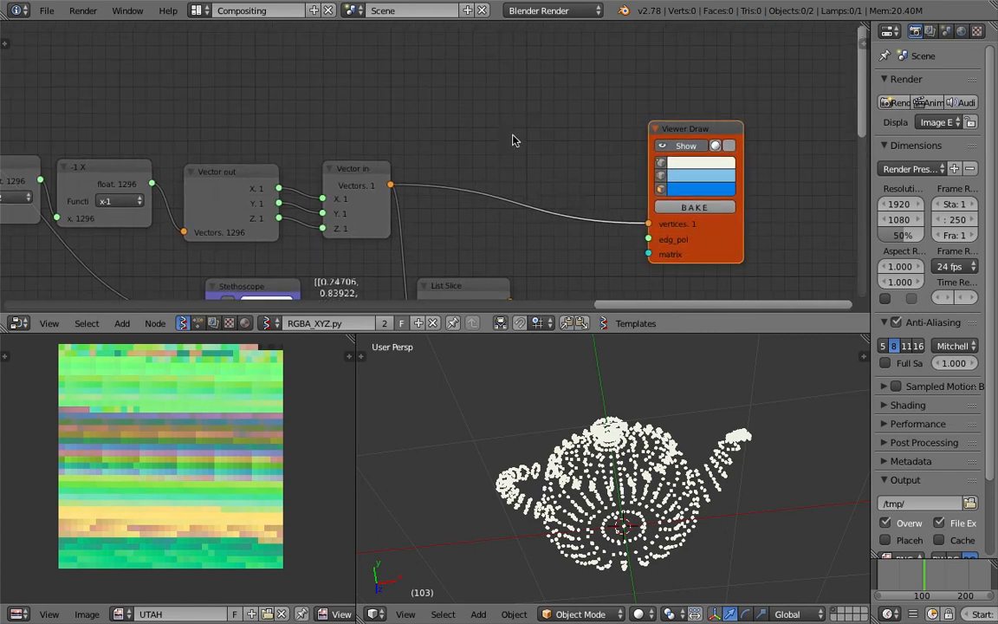
{"action": "key", "text": "shift+a"}
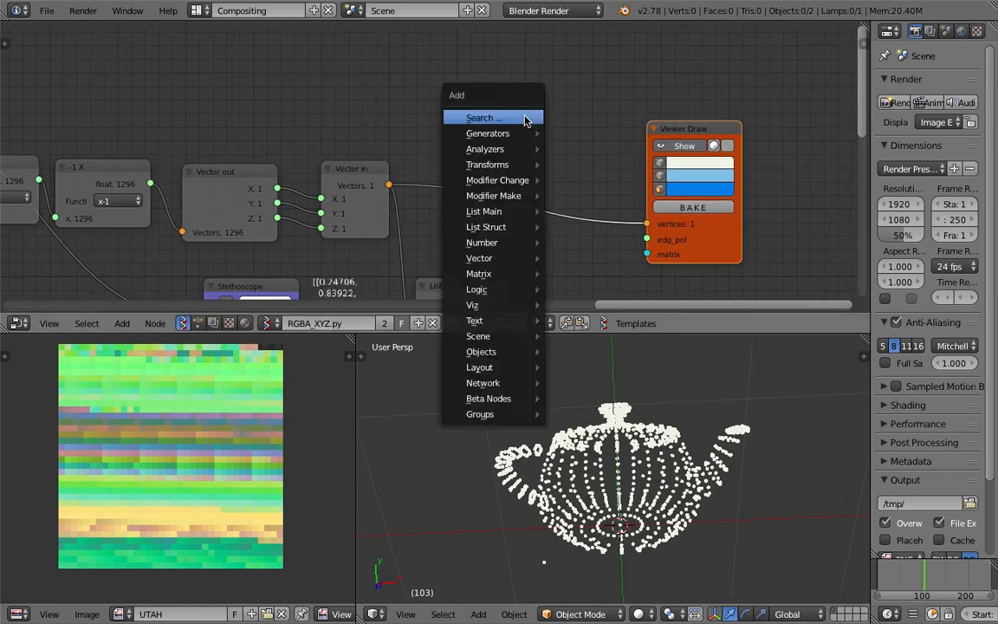
{"action": "left_click", "coordinate": [482, 118]}
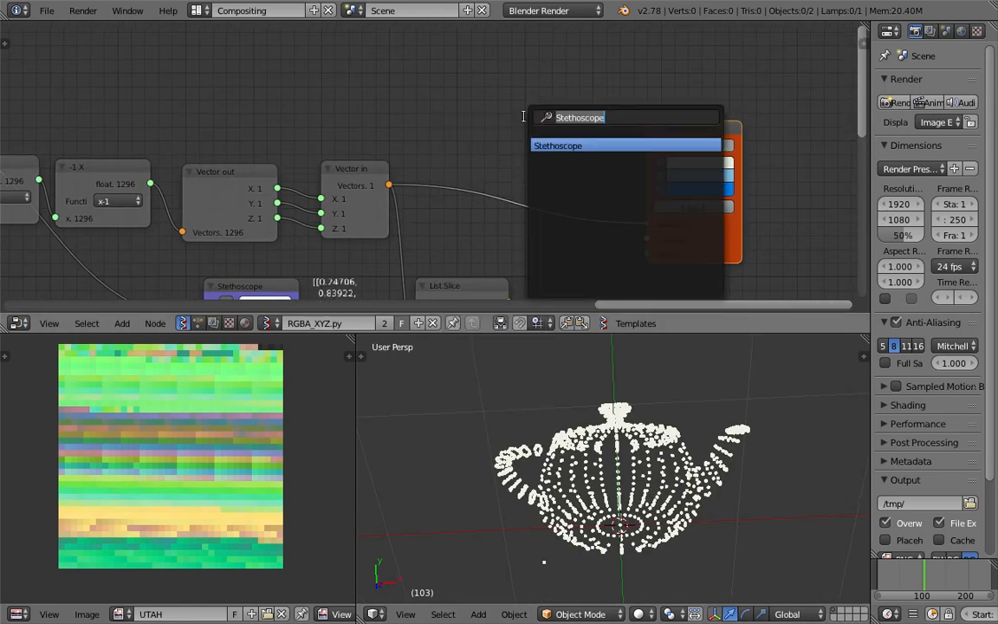
Add a KDT Closest Edges node and feed the teapot vectors into its Verts input
{"action": "type", "text": "kd"}
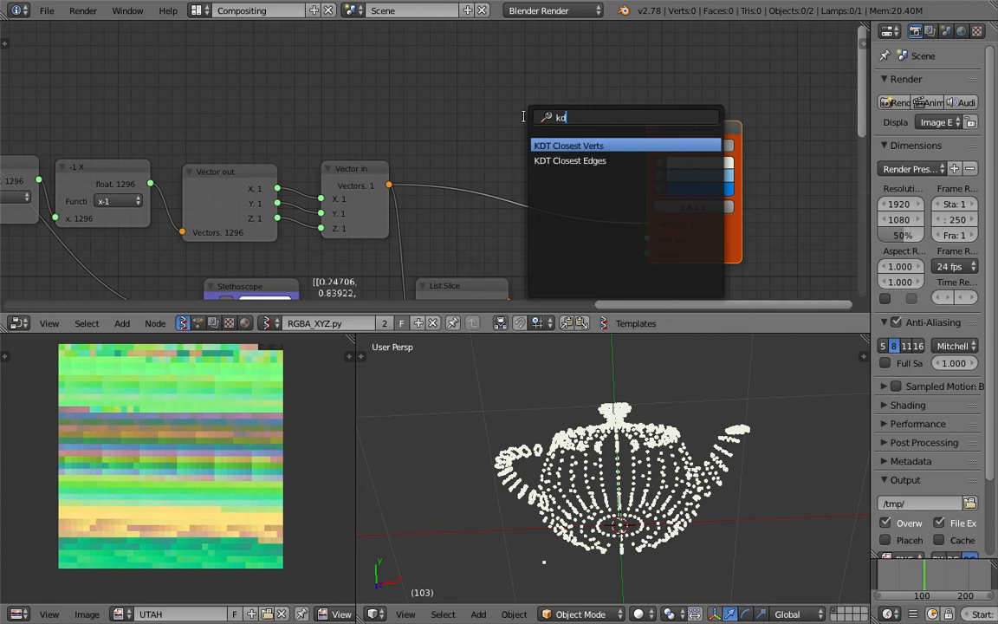
{"action": "key", "text": "Down"}
{"action": "key", "text": "Return"}
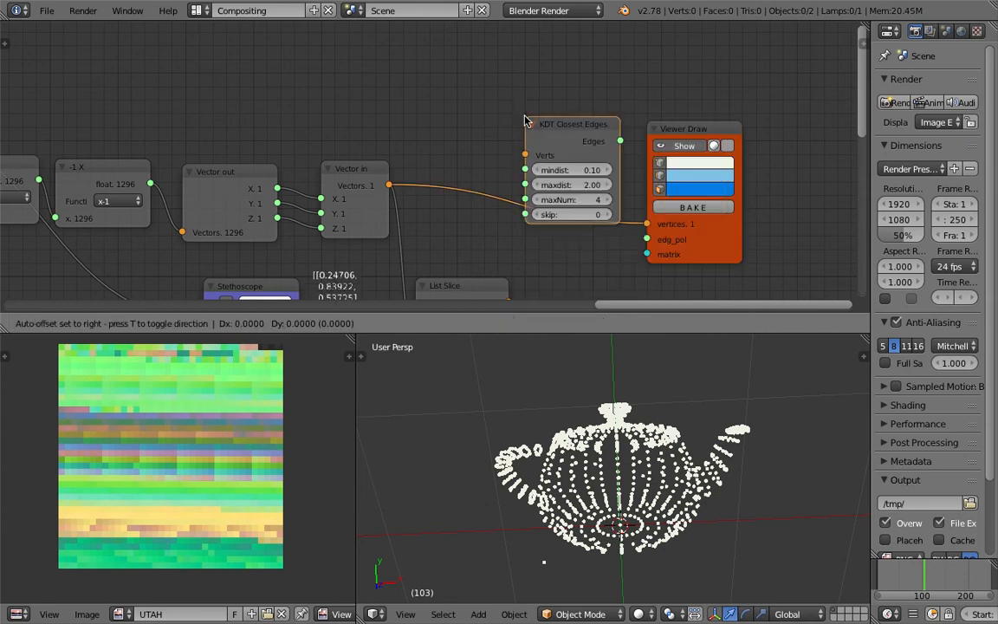
{"action": "left_click", "coordinate": [473, 66]}
{"action": "left_click_drag", "start_coordinate": [389, 184], "coordinate": [522, 110]}
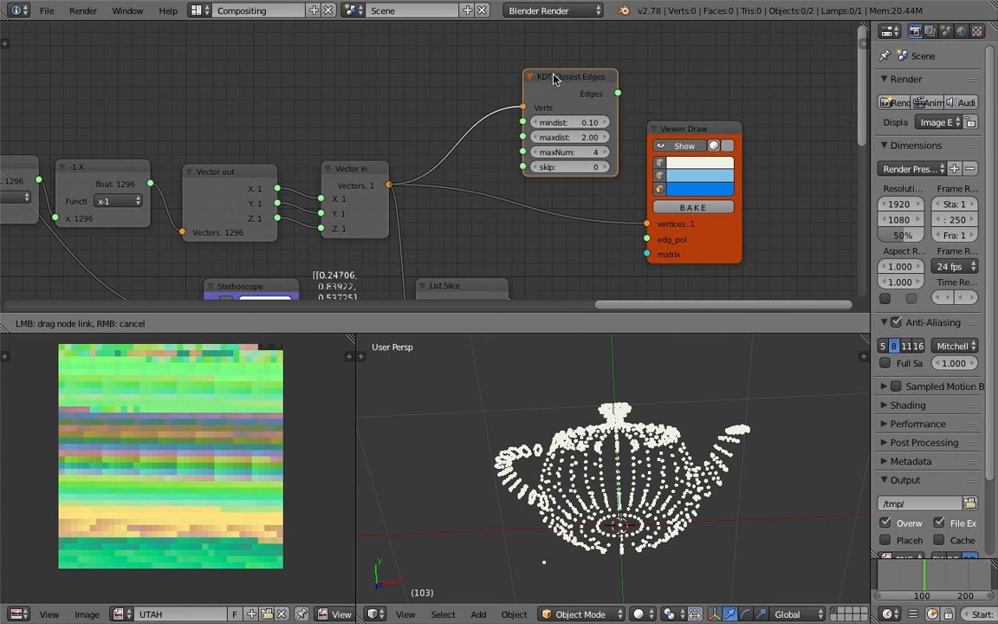
{"action": "left_click_drag", "start_coordinate": [552, 78], "coordinate": [486, 60]}
Set maxNum to 1 and link the Edges output to Viewer Draw's edg_pol
{"action": "left_click", "coordinate": [583, 153]}
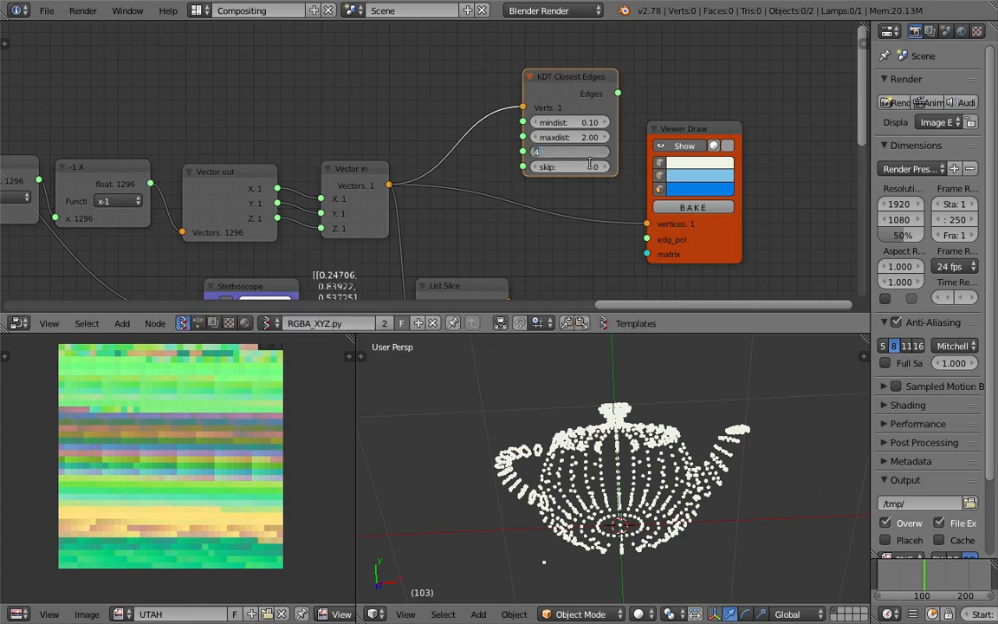
{"action": "left_click", "coordinate": [618, 94]}
{"action": "left_click_drag", "start_coordinate": [618, 94], "coordinate": [640, 326]}
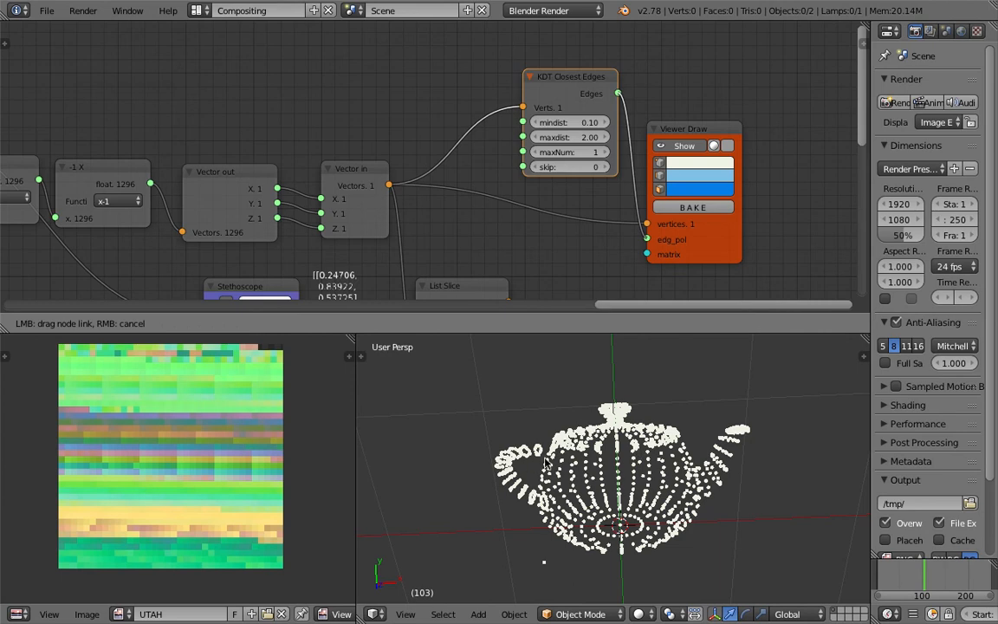
Inspect the teapot's new edges, then delete the KDT Closest Edges node
{"action": "scroll", "coordinate": [545, 464], "scroll_direction": "up", "scroll_amount": 4}
{"action": "scroll", "coordinate": [545, 464], "scroll_direction": "down", "scroll_amount": 4}
{"action": "mouse_move", "coordinate": [548, 464]}
{"action": "middle_mouse_down"}
{"action": "mouse_move", "coordinate": [628, 460]}
{"action": "mouse_move", "coordinate": [582, 437]}
{"action": "mouse_move", "coordinate": [567, 407]}
{"action": "mouse_move", "coordinate": [589, 409]}
{"action": "mouse_move", "coordinate": [631, 562]}
{"action": "middle_mouse_up"}
{"action": "key", "text": "x"}
View the teapot point cloud from the side, zooming in and out
{"action": "middle_click_drag", "start_coordinate": [660, 507], "coordinate": [578, 531]}
{"action": "scroll", "coordinate": [555, 448], "scroll_direction": "up", "scroll_amount": 2}
{"action": "scroll", "coordinate": [641, 388], "scroll_direction": "down", "scroll_amount": 3}
{"action": "scroll", "coordinate": [613, 462], "scroll_direction": "up", "scroll_amount": 3}
{"action": "scroll", "coordinate": [203, 411], "scroll_direction": "down", "scroll_amount": 1}
{"action": "middle_click_drag", "start_coordinate": [205, 415], "coordinate": [205, 435]}
{"action": "scroll", "coordinate": [205, 435], "scroll_direction": "up", "scroll_amount": 1}
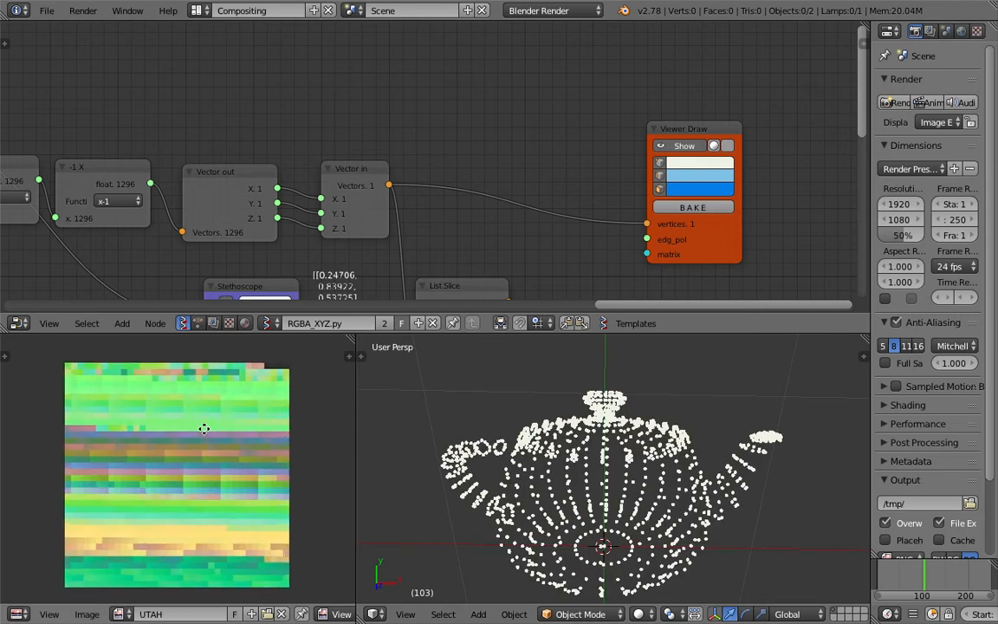
Sample several pixel colours across the reference image
{"action": "left_click_drag", "start_coordinate": [232, 388], "coordinate": [176, 461]}
{"action": "middle_click_drag", "start_coordinate": [176, 461], "coordinate": [176, 457]}
{"action": "left_click_drag", "start_coordinate": [176, 458], "coordinate": [218, 469]}
{"action": "middle_click_drag", "start_coordinate": [218, 469], "coordinate": [216, 466]}
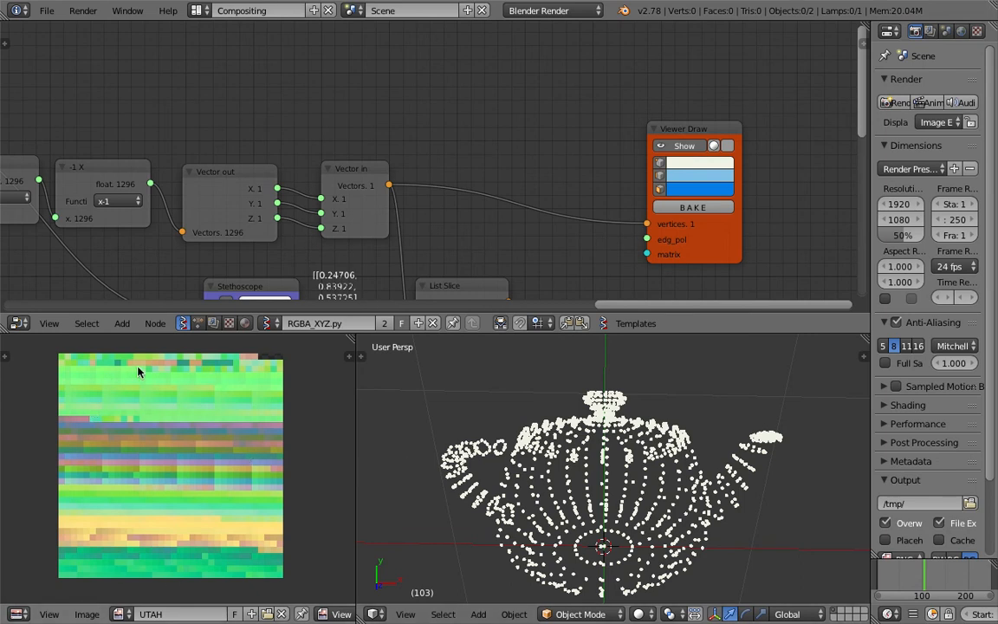
Orbit the point cloud again and drag the Node Editor border up to enlarge the 3D viewport
{"action": "middle_click_drag", "start_coordinate": [152, 284], "coordinate": [200, 270]}
{"action": "scroll", "coordinate": [199, 270], "scroll_direction": "down", "scroll_amount": 2}
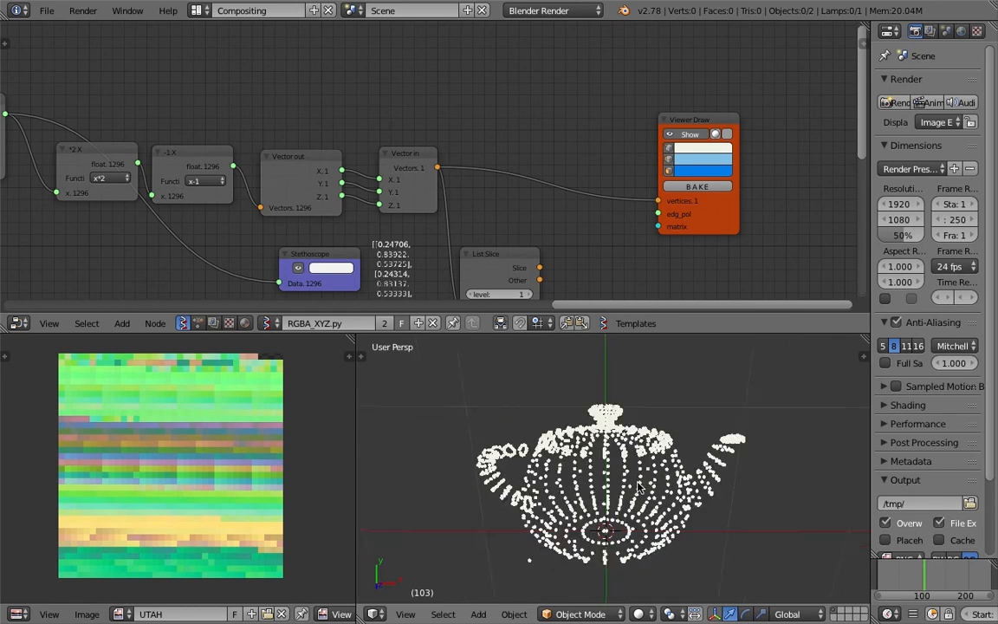
{"action": "scroll", "coordinate": [635, 483], "scroll_direction": "up", "scroll_amount": 1}
{"action": "middle_click_drag", "start_coordinate": [635, 483], "coordinate": [518, 373]}
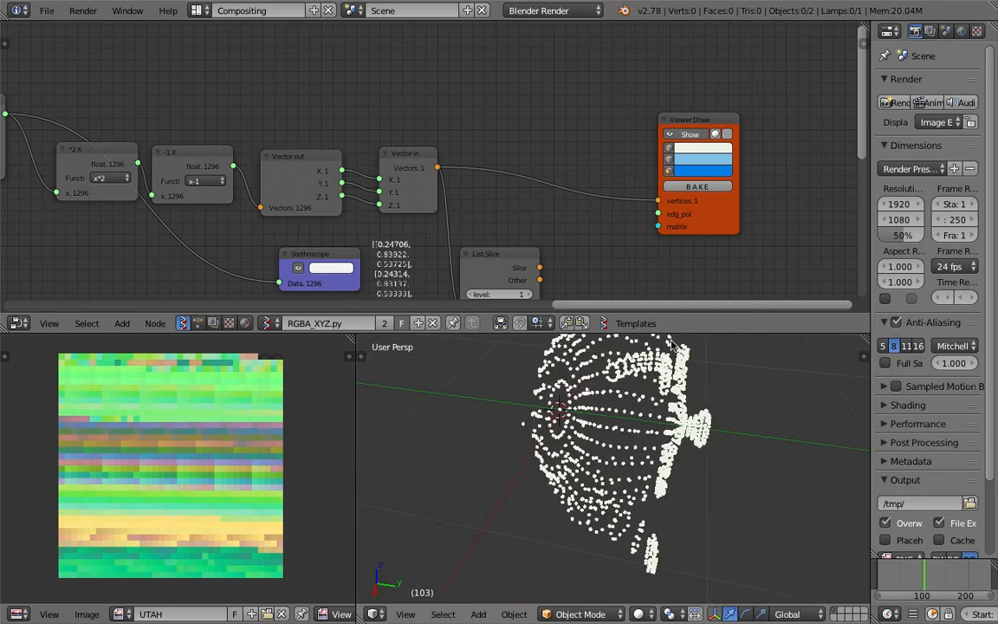
{"action": "left_click_drag", "start_coordinate": [607, 335], "coordinate": [657, 284]}
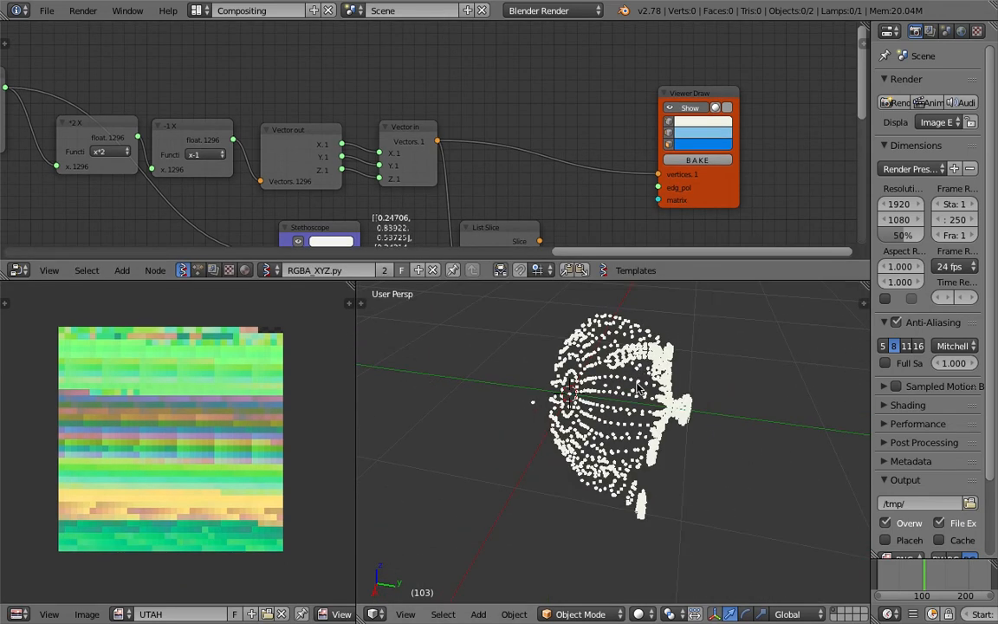
Orbit and zoom around the teapot point cloud to inspect it from several angles
{"action": "middle_click_drag", "start_coordinate": [642, 374], "coordinate": [630, 433]}
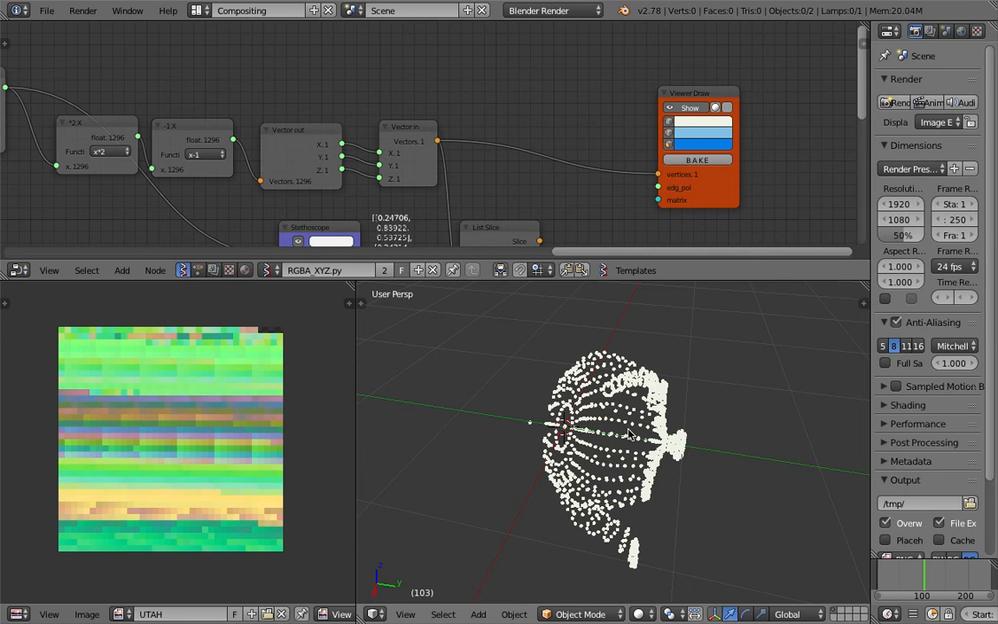
{"action": "middle_click_drag", "start_coordinate": [643, 459], "coordinate": [693, 441]}
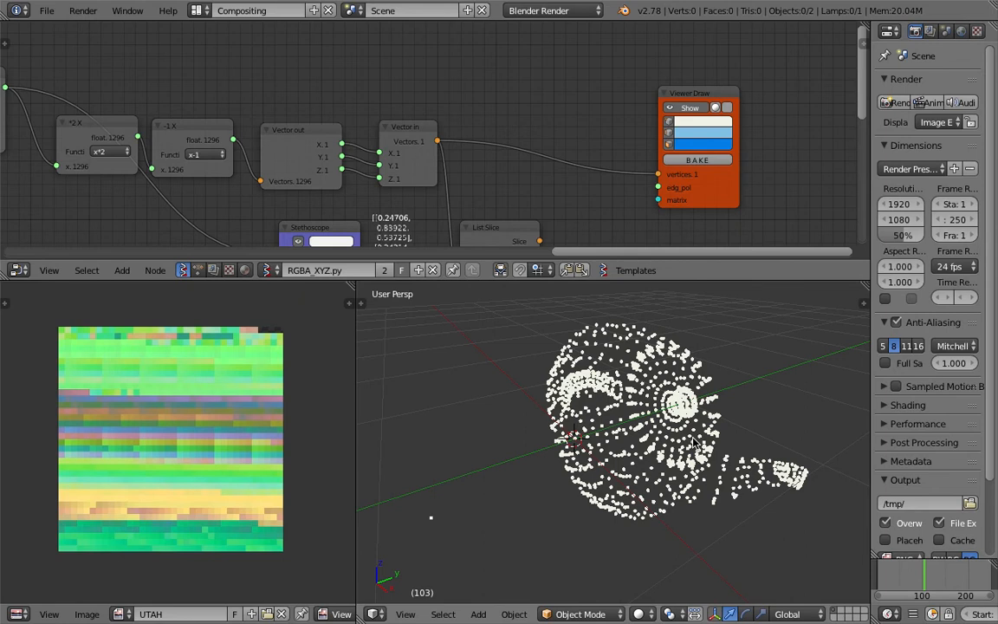
{"action": "middle_click_drag", "start_coordinate": [623, 426], "coordinate": [619, 421]}
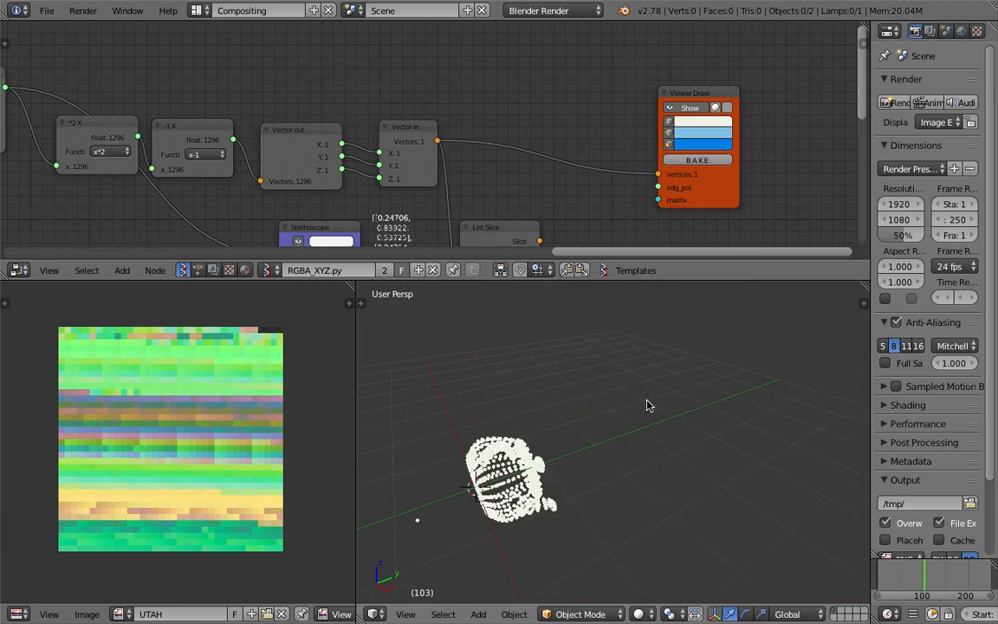
{"action": "middle_click_drag", "start_coordinate": [683, 403], "coordinate": [539, 398]}
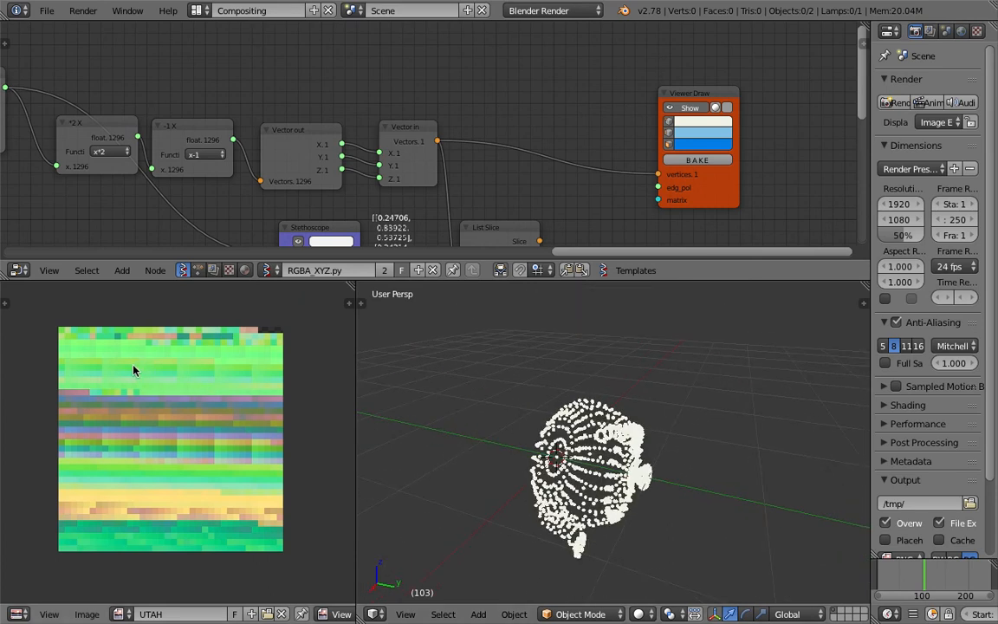
{"action": "scroll", "coordinate": [132, 370], "scroll_direction": "up", "scroll_amount": 1}
{"action": "middle_click_drag", "start_coordinate": [520, 438], "coordinate": [496, 449]}
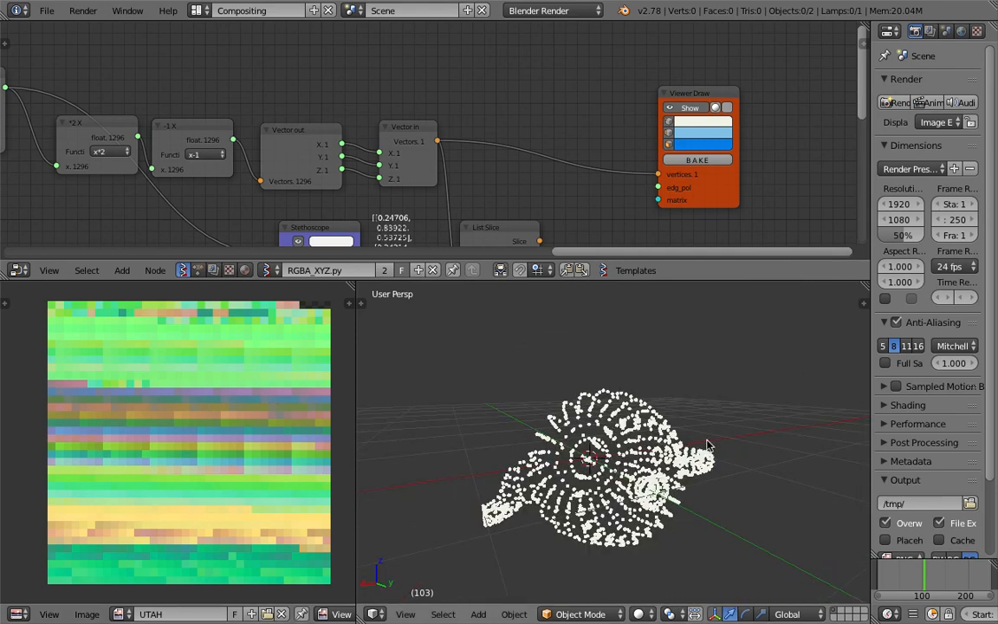
{"action": "middle_click_drag", "start_coordinate": [562, 454], "coordinate": [546, 510]}
{"action": "middle_click_drag", "start_coordinate": [468, 465], "coordinate": [451, 429]}
{"action": "scroll", "coordinate": [260, 383], "scroll_direction": "up", "scroll_amount": 3}
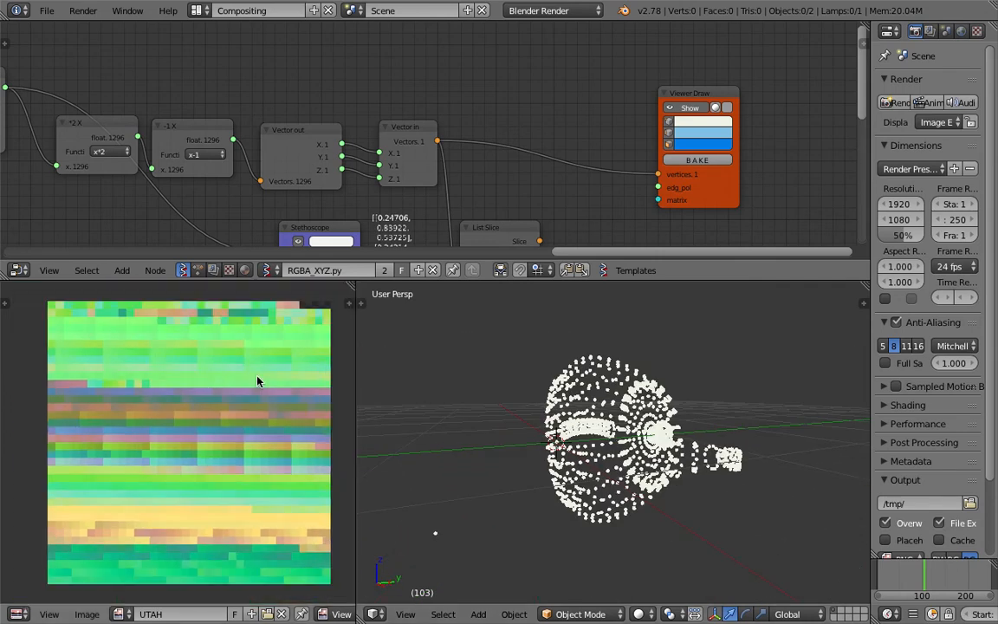
{"action": "scroll", "coordinate": [216, 402], "scroll_direction": "down", "scroll_amount": 2}
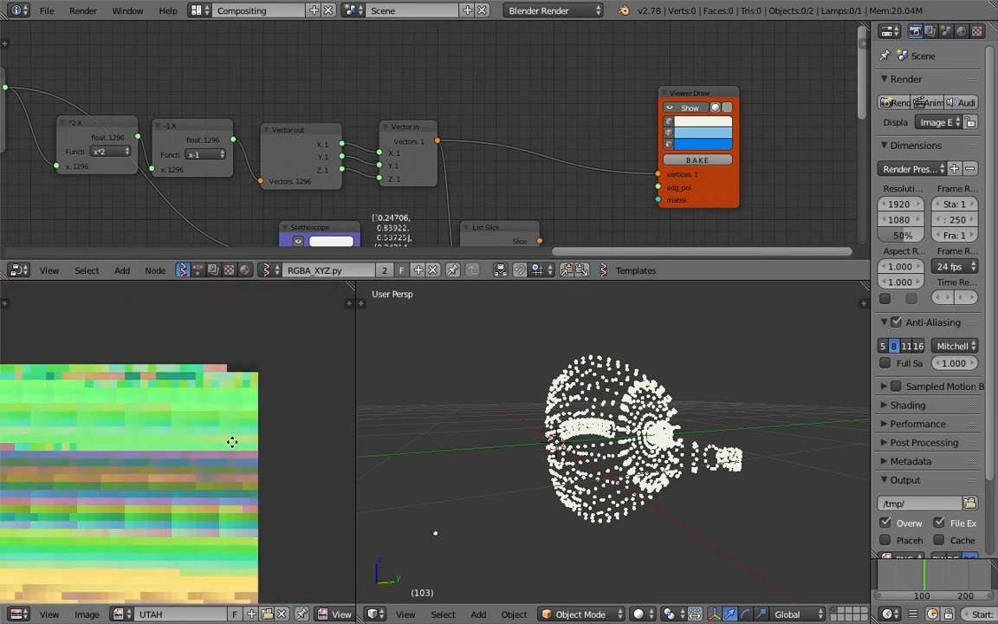
{"action": "scroll", "coordinate": [149, 434], "scroll_direction": "down", "scroll_amount": 3}
{"action": "scroll", "coordinate": [149, 434], "scroll_direction": "up", "scroll_amount": 1}
Link List Slice's Slice output to Viewer Draw's vertices and lower Start from 11 to 6
{"action": "middle_click_drag", "start_coordinate": [149, 434], "coordinate": [177, 398]}
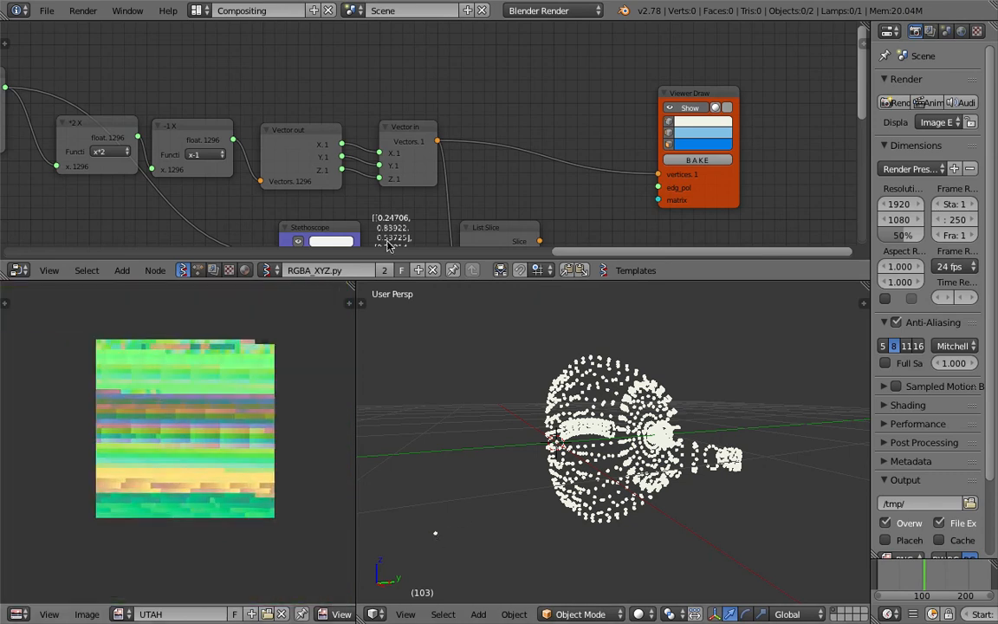
{"action": "middle_click_drag", "start_coordinate": [442, 233], "coordinate": [438, 162]}
{"action": "left_click_drag", "start_coordinate": [493, 163], "coordinate": [546, 145]}
{"action": "scroll", "coordinate": [543, 148], "scroll_direction": "up", "scroll_amount": 1}
{"action": "scroll", "coordinate": [528, 167], "scroll_direction": "up", "scroll_amount": 1}
{"action": "middle_click_drag", "start_coordinate": [528, 167], "coordinate": [503, 149]}
{"action": "left_click_drag", "start_coordinate": [567, 133], "coordinate": [668, 79]}
{"action": "left_click_drag", "start_coordinate": [531, 195], "coordinate": [563, 208]}
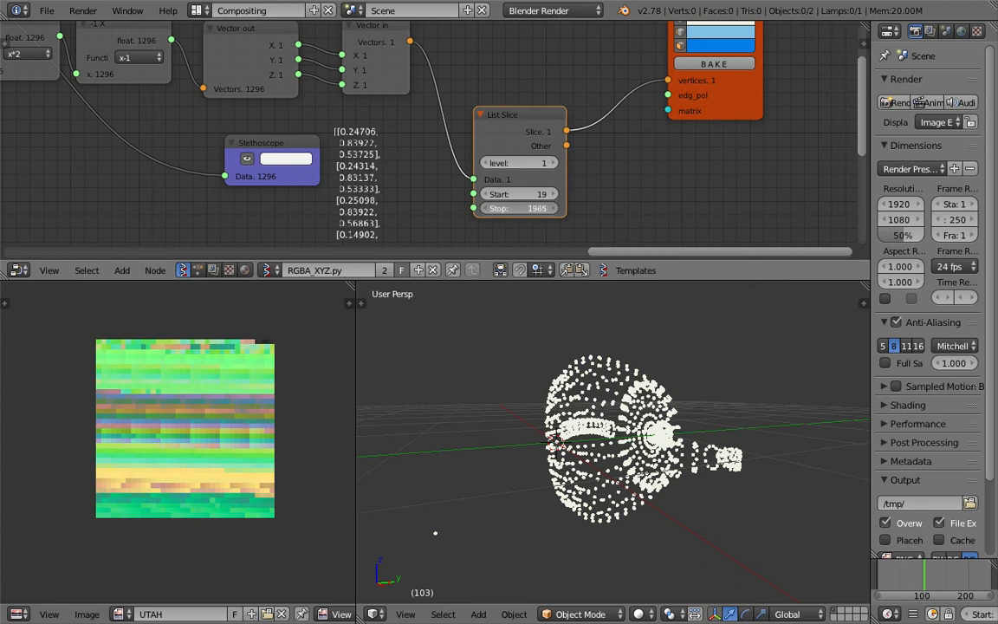
Lower, then step the List Slice Stop value back up to 1289
{"action": "left_click_drag", "start_coordinate": [537, 208], "coordinate": [512, 208]}
{"action": "left_click", "coordinate": [556, 212]}
{"action": "left_click", "coordinate": [556, 211]}
{"action": "left_click", "coordinate": [556, 212]}
{"action": "left_click", "coordinate": [556, 211]}
{"action": "left_click", "coordinate": [557, 213]}
{"action": "left_click", "coordinate": [557, 213]}
{"action": "left_click", "coordinate": [557, 213]}
{"action": "left_click", "coordinate": [558, 214]}
{"action": "left_click", "coordinate": [557, 213]}
{"action": "left_click", "coordinate": [557, 213]}
{"action": "left_click", "coordinate": [557, 213]}
{"action": "left_click", "coordinate": [557, 213]}
{"action": "left_click", "coordinate": [558, 214]}
{"action": "left_click", "coordinate": [557, 213]}
{"action": "left_click", "coordinate": [557, 213]}
{"action": "left_click", "coordinate": [557, 214]}
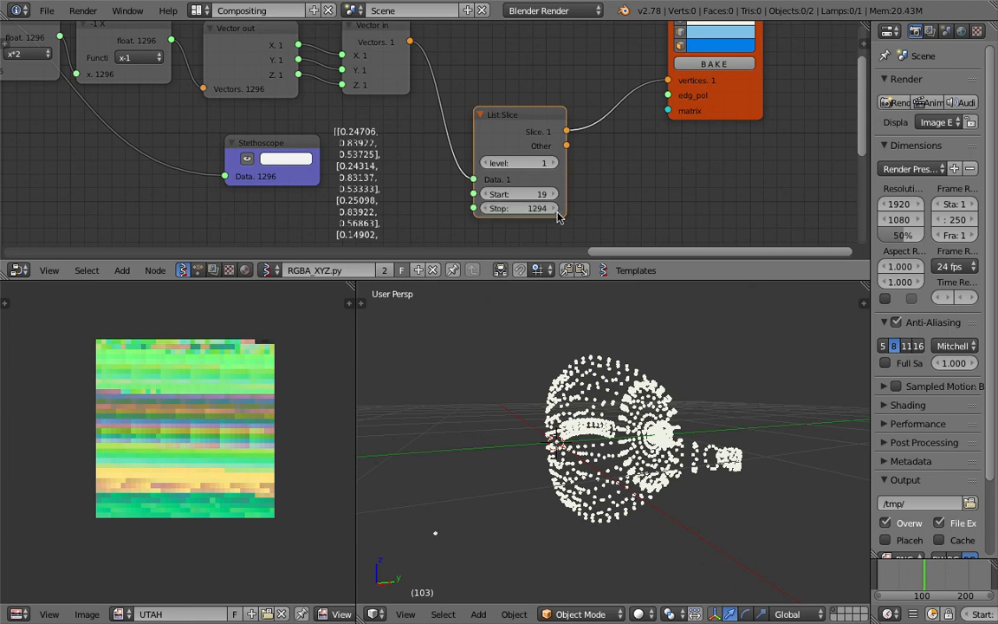
{"action": "scroll", "coordinate": [532, 219], "scroll_direction": "up", "scroll_amount": 1}
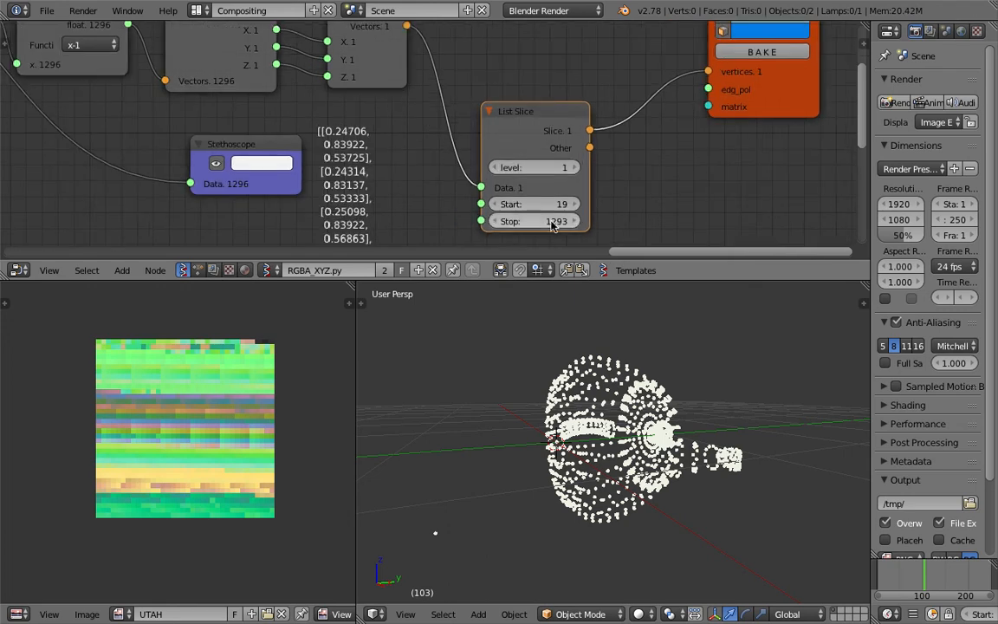
Set the List Slice Start to 0 and the Stop to 1292
{"action": "left_click", "coordinate": [503, 208]}
{"action": "type", "text": "0"}
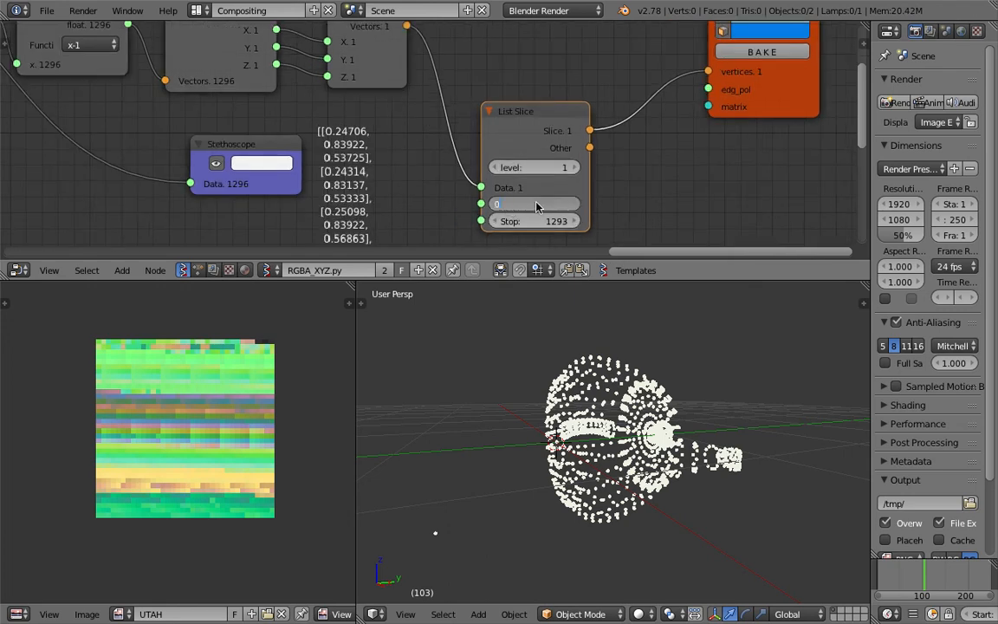
{"action": "key", "text": "Return"}
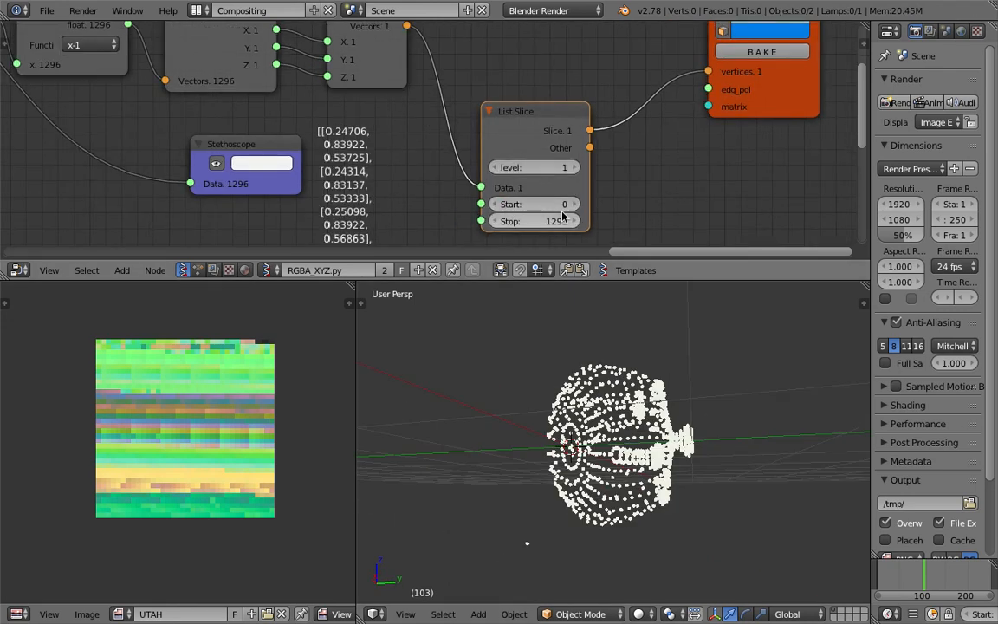
{"action": "left_click", "coordinate": [579, 207]}
{"action": "left_click", "coordinate": [495, 204]}
{"action": "left_click", "coordinate": [571, 221]}
{"action": "left_click", "coordinate": [503, 222]}
{"action": "left_click", "coordinate": [502, 222]}
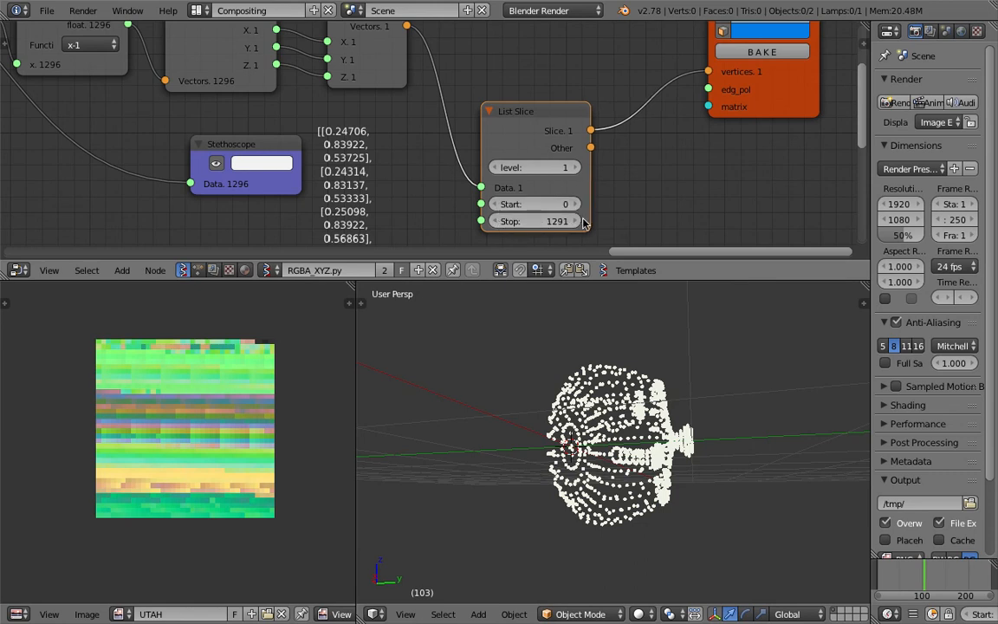
{"action": "left_click", "coordinate": [499, 223]}
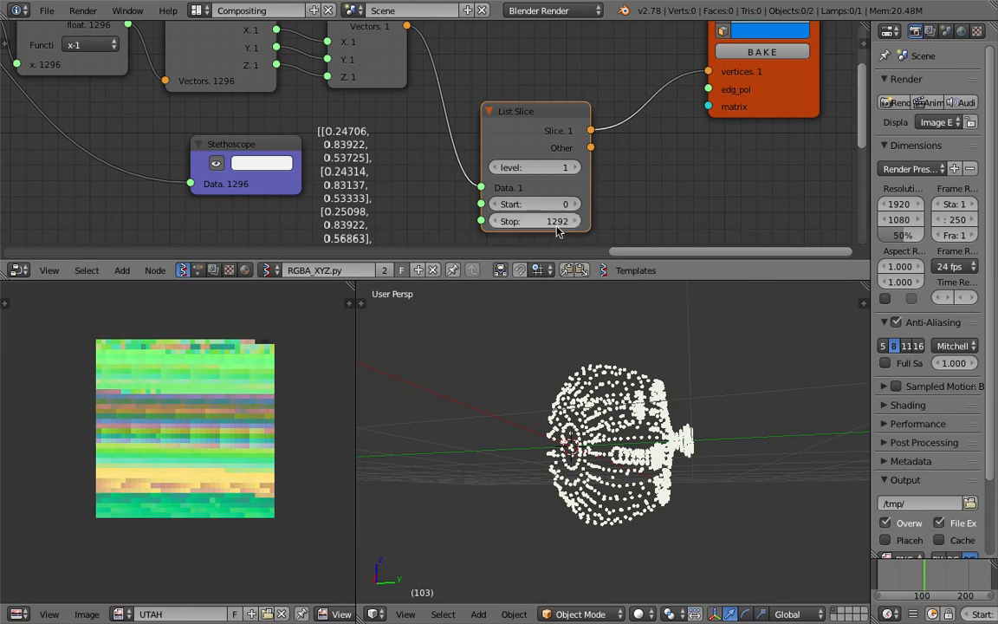
{"action": "middle_click_drag", "start_coordinate": [657, 350], "coordinate": [709, 383]}
{"action": "key", "text": "shift+a"}
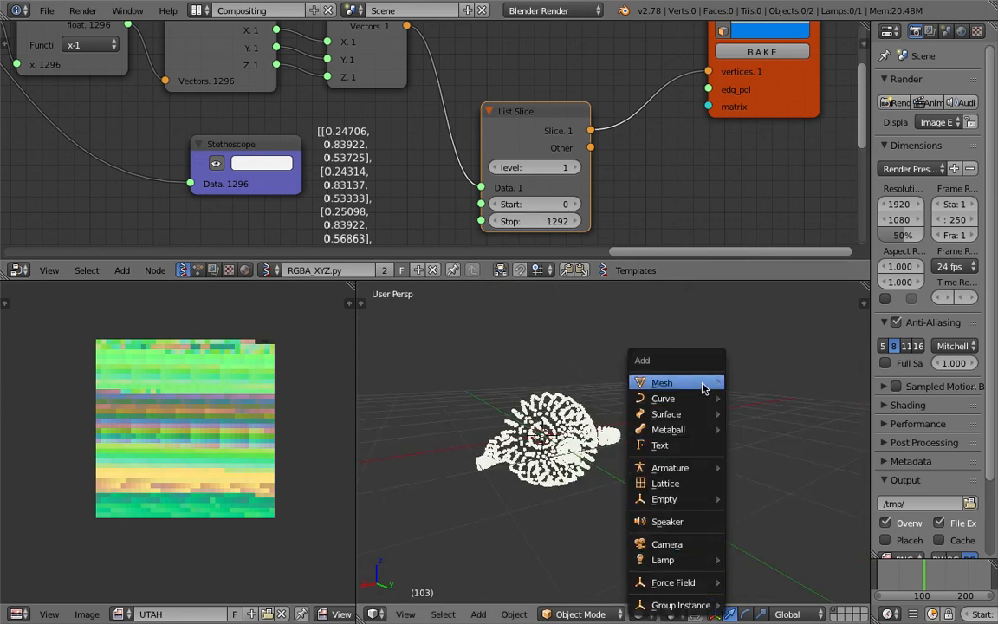
Add a Teapot+ mesh from Mesh > Extras and move it to a new spot
{"action": "mouse_move", "coordinate": [703, 384]}
{"action": "mouse_move", "coordinate": [789, 338]}
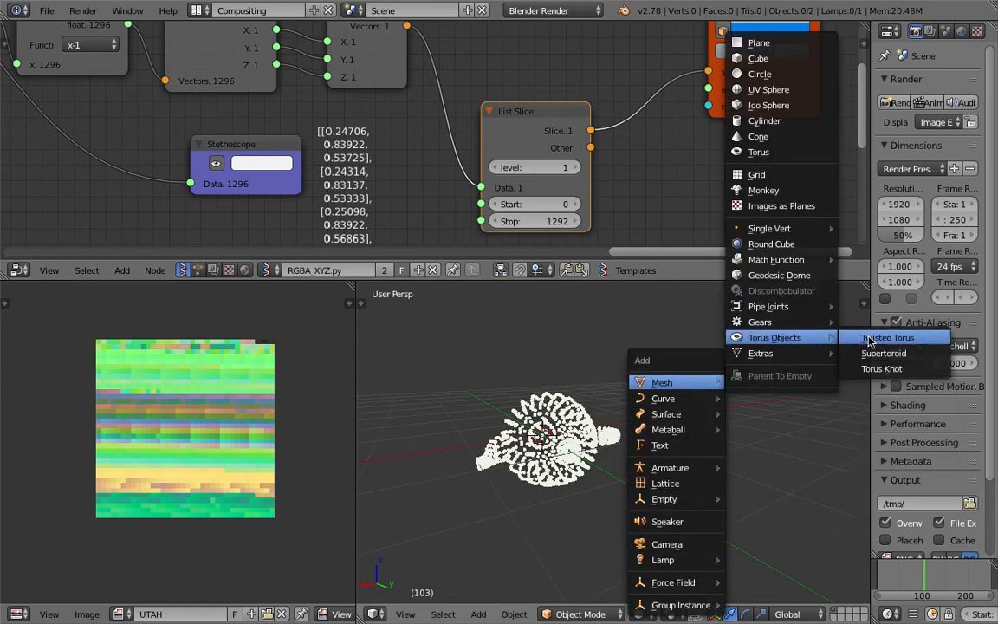
{"action": "mouse_move", "coordinate": [801, 308]}
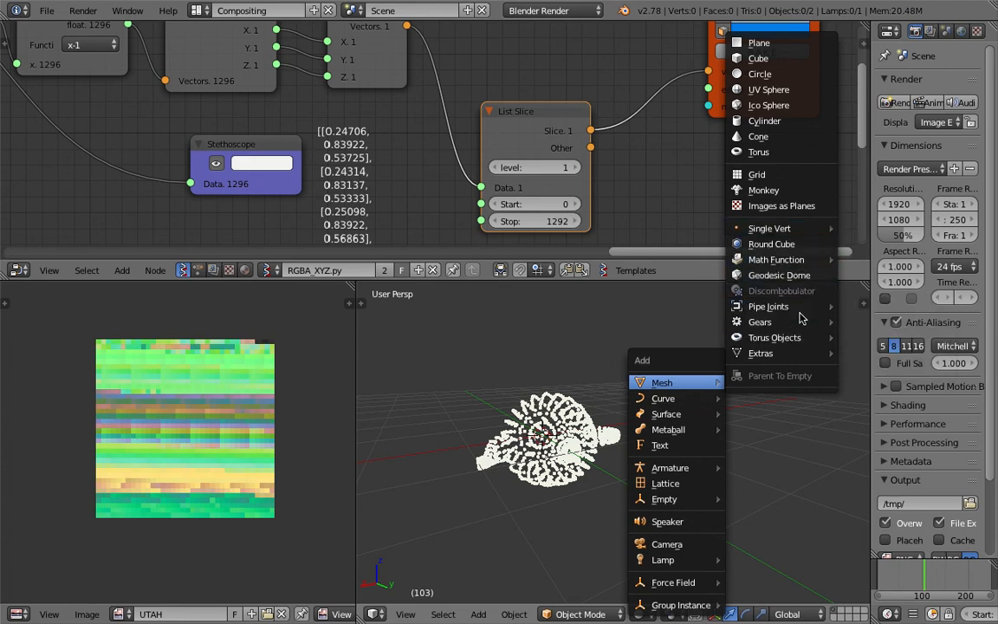
{"action": "mouse_move", "coordinate": [824, 352]}
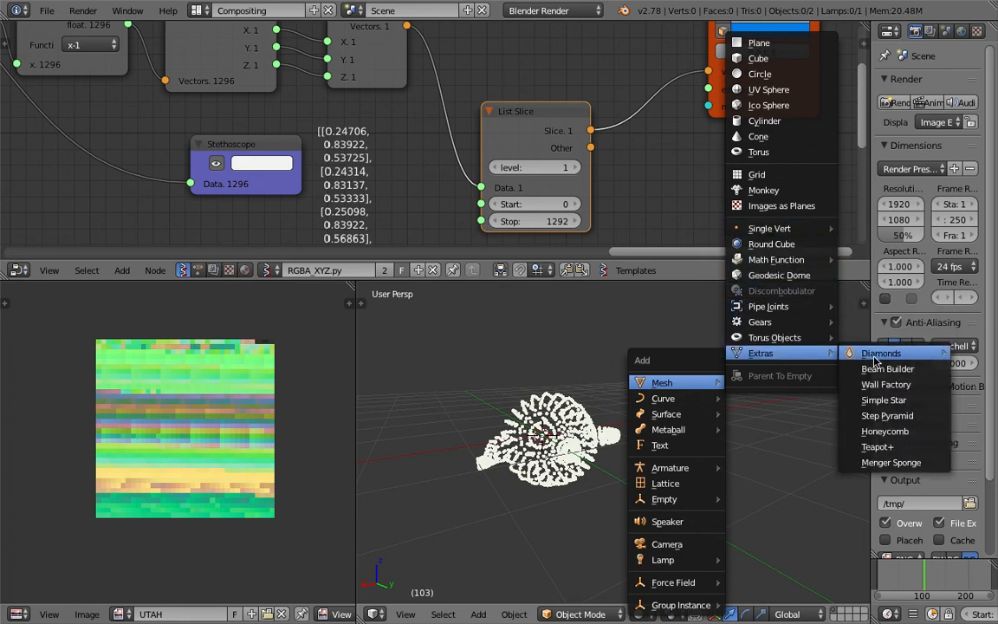
{"action": "left_click", "coordinate": [877, 446]}
{"action": "key", "text": "g"}
{"action": "left_click", "coordinate": [748, 437]}
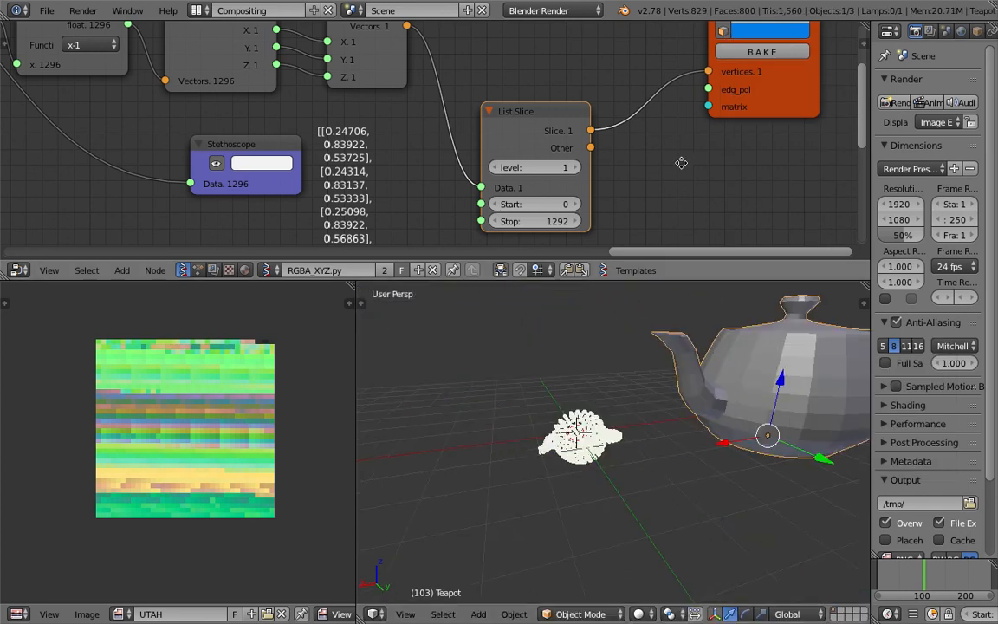
Search-add an Objects in mk2 node and place it beside List Slice
{"action": "middle_click_drag", "start_coordinate": [682, 163], "coordinate": [585, 137]}
{"action": "key", "text": "shift+a"}
{"action": "left_click", "coordinate": [622, 174]}
{"action": "type", "text": "object"}
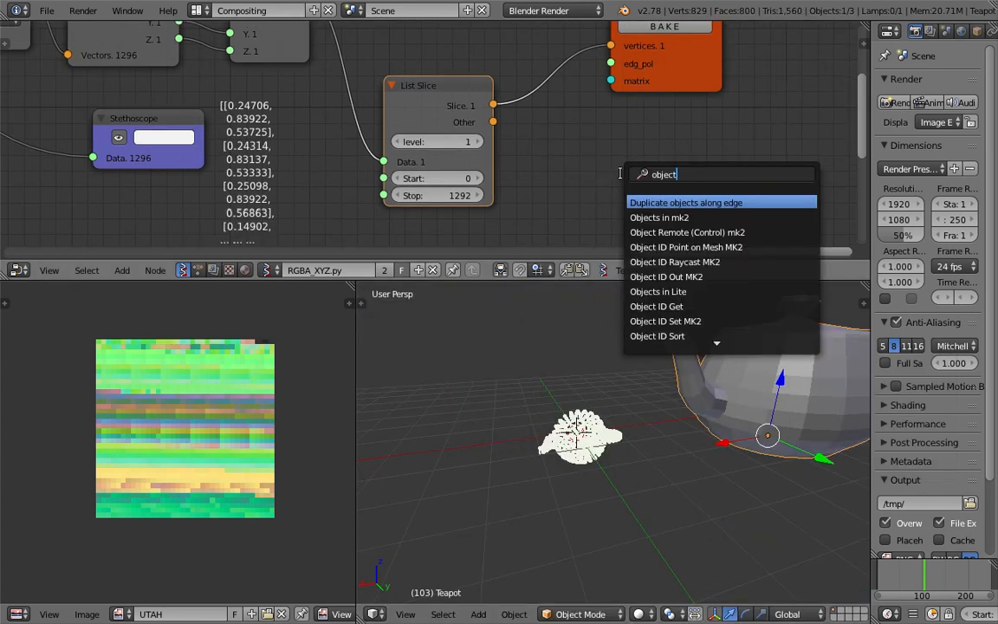
{"action": "key", "text": "Down"}
{"action": "key", "text": "Return"}
{"action": "left_click", "coordinate": [556, 127]}
{"action": "scroll", "coordinate": [554, 130], "scroll_direction": "down", "scroll_amount": 1}
{"action": "middle_click_drag", "start_coordinate": [582, 202], "coordinate": [481, 153]}
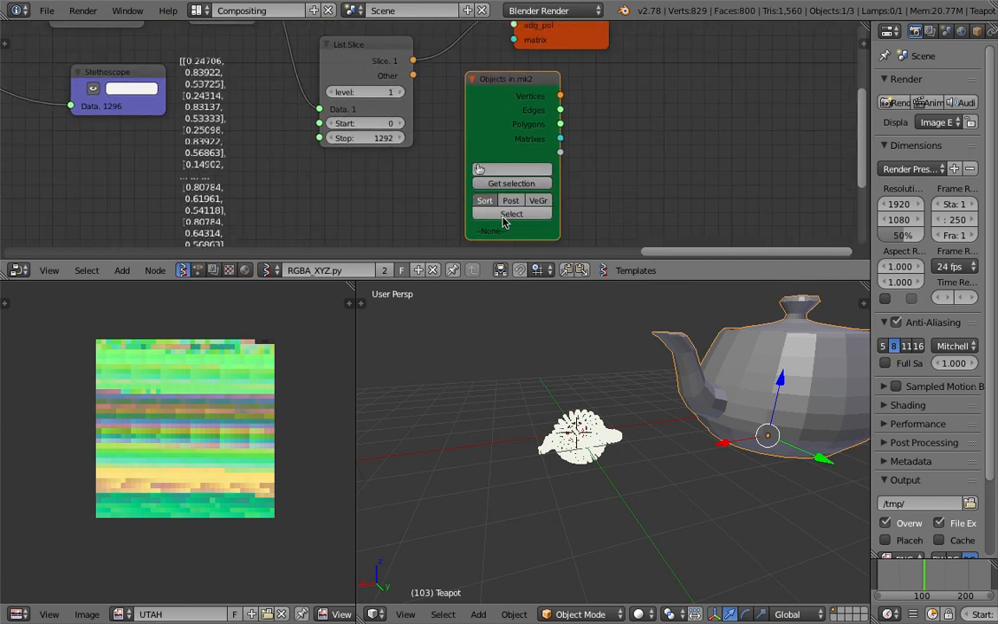
Load the Teapot with Get selection, link Polygons to BAKE's edg_pol, and adjust the slice Stop
{"action": "left_click", "coordinate": [511, 186]}
{"action": "middle_click_drag", "start_coordinate": [511, 189], "coordinate": [456, 221]}
{"action": "left_click_drag", "start_coordinate": [504, 158], "coordinate": [464, 58]}
{"action": "scroll", "coordinate": [666, 403], "scroll_direction": "up", "scroll_amount": 4}
{"action": "middle_click_drag", "start_coordinate": [667, 403], "coordinate": [598, 464]}
{"action": "left_click_drag", "start_coordinate": [546, 73], "coordinate": [705, 79]}
{"action": "middle_click_drag", "start_coordinate": [663, 394], "coordinate": [598, 433]}
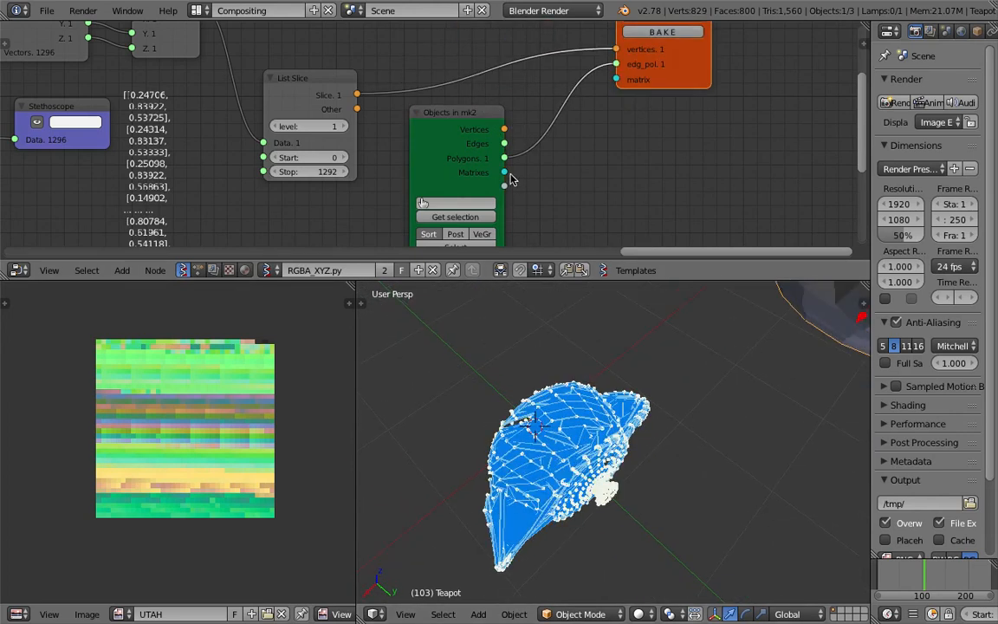
{"action": "scroll", "coordinate": [520, 183], "scroll_direction": "down", "scroll_amount": 1}
{"action": "left_click_drag", "start_coordinate": [501, 131], "coordinate": [601, 70]}
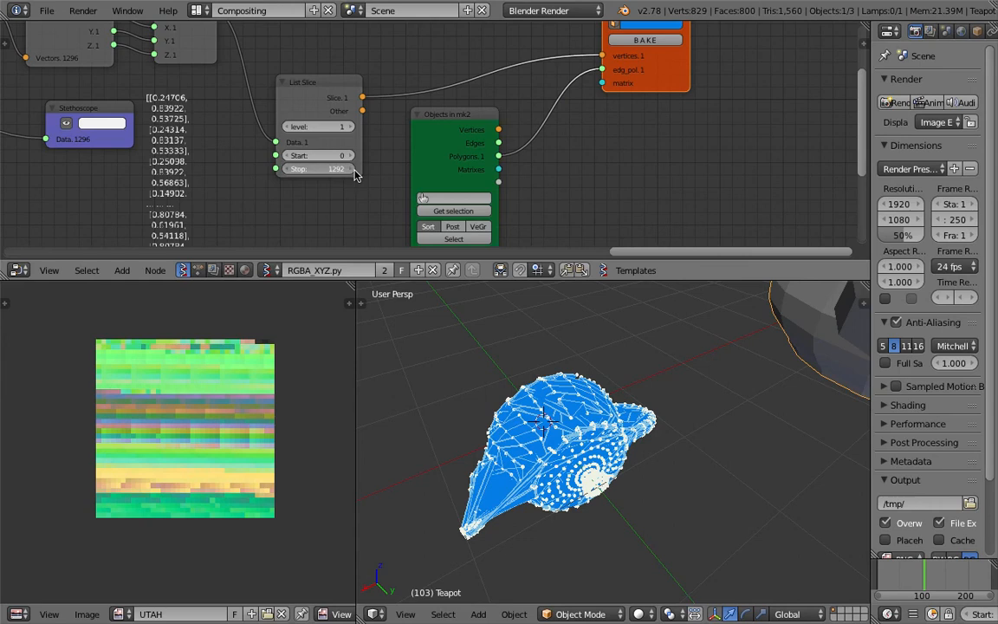
{"action": "mouse_move", "coordinate": [330, 169]}
{"action": "left_mouse_down"}
{"action": "mouse_move", "coordinate": [336, 157]}
{"action": "mouse_move", "coordinate": [378, 156]}
{"action": "mouse_move", "coordinate": [338, 157]}
{"action": "left_mouse_up"}
Delete the Teapot mesh object from the scene
{"action": "scroll", "coordinate": [697, 415], "scroll_direction": "down", "scroll_amount": 3}
{"action": "scroll", "coordinate": [780, 375], "scroll_direction": "down", "scroll_amount": 3}
{"action": "key", "text": "x"}
{"action": "left_click", "coordinate": [770, 384]}
{"action": "middle_click_drag", "start_coordinate": [769, 384], "coordinate": [666, 404]}
{"action": "scroll", "coordinate": [606, 356], "scroll_direction": "up", "scroll_amount": 5}
{"action": "scroll", "coordinate": [356, 165], "scroll_direction": "down", "scroll_amount": 2}
{"action": "scroll", "coordinate": [390, 156], "scroll_direction": "down", "scroll_amount": 4}
{"action": "scroll", "coordinate": [207, 417], "scroll_direction": "up", "scroll_amount": 2}
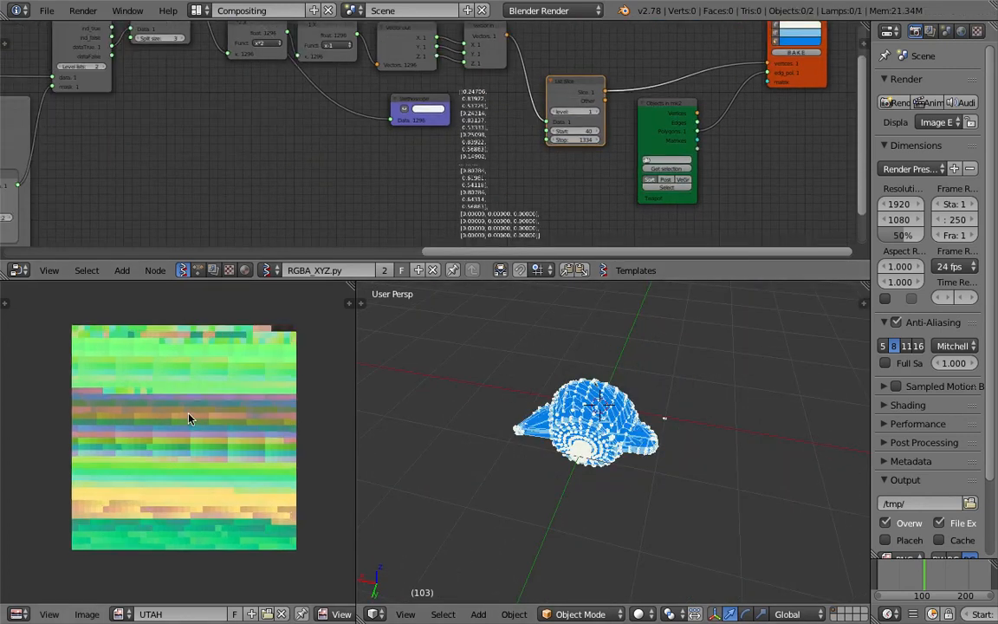
{"action": "middle_click_drag", "start_coordinate": [103, 385], "coordinate": [96, 409]}
{"action": "scroll", "coordinate": [147, 503], "scroll_direction": "up", "scroll_amount": 3}
{"action": "scroll", "coordinate": [130, 468], "scroll_direction": "down", "scroll_amount": 3}
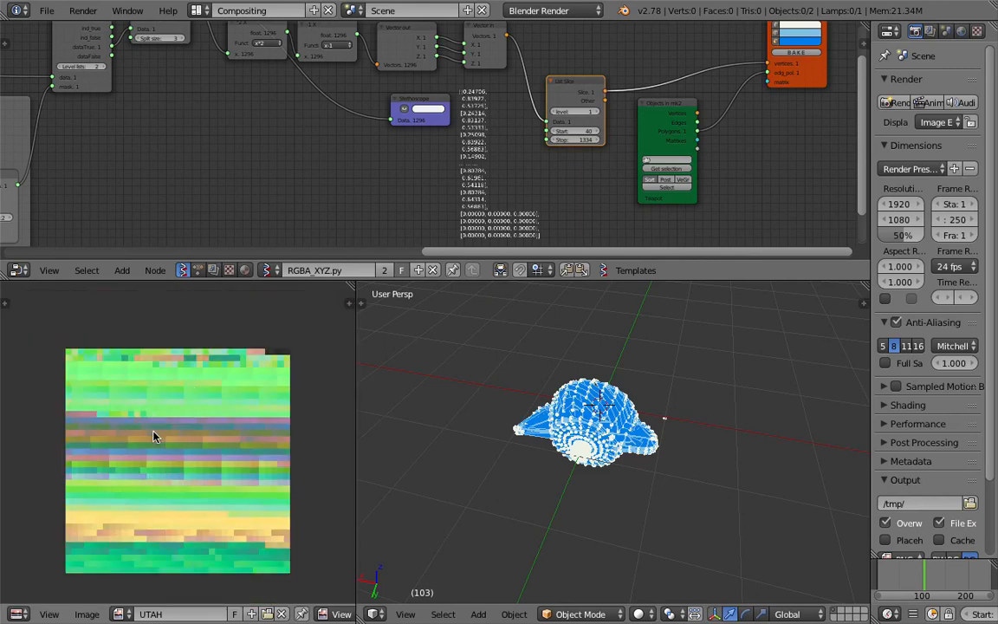
{"action": "middle_click_drag", "start_coordinate": [520, 381], "coordinate": [676, 286]}
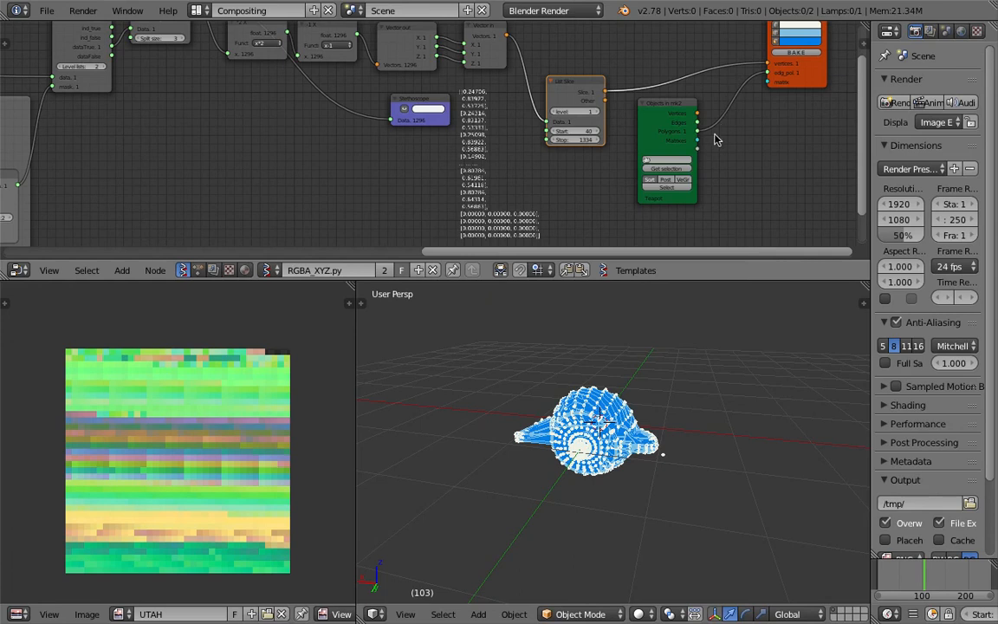
Delete the Objects in mk2 node and widen the 3D view around the white point cloud
{"action": "left_click", "coordinate": [682, 108]}
{"action": "key", "text": "x"}
{"action": "scroll", "coordinate": [660, 355], "scroll_direction": "up", "scroll_amount": 4}
{"action": "middle_click_drag", "start_coordinate": [654, 381], "coordinate": [604, 516]}
{"action": "scroll", "coordinate": [593, 171], "scroll_direction": "down", "scroll_amount": 2}
{"action": "middle_click_drag", "start_coordinate": [592, 171], "coordinate": [604, 173]}
{"action": "scroll", "coordinate": [661, 360], "scroll_direction": "down", "scroll_amount": 2}
{"action": "middle_click_drag", "start_coordinate": [674, 351], "coordinate": [686, 374], "text": "shift"}
{"action": "middle_click_drag", "start_coordinate": [589, 395], "coordinate": [425, 420]}
{"action": "left_click_drag", "start_coordinate": [356, 399], "coordinate": [293, 401]}
{"action": "middle_click_drag", "start_coordinate": [299, 398], "coordinate": [421, 392]}
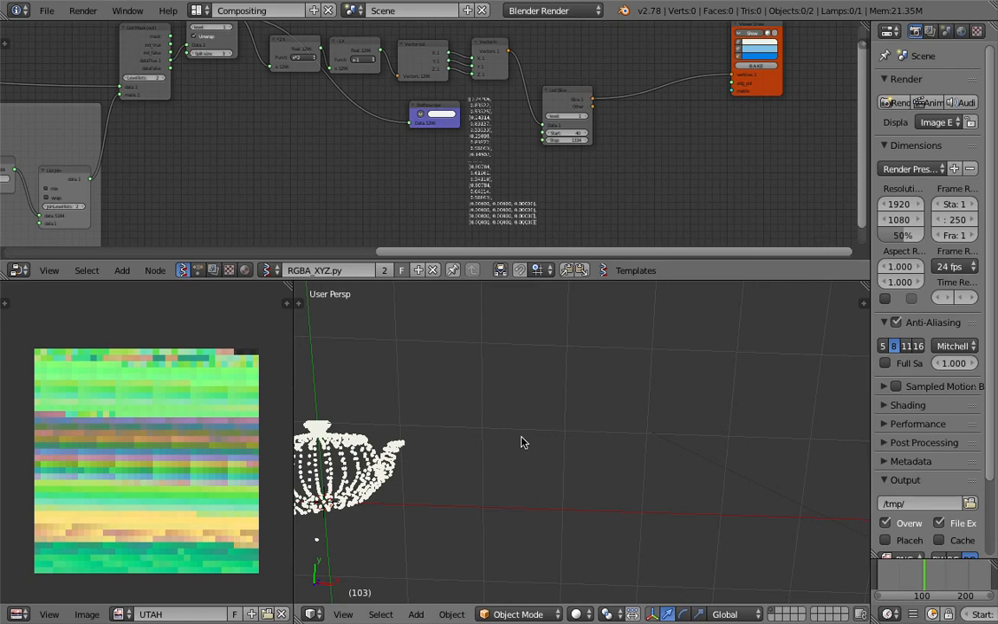
Orbit the white teapot point cloud upright, then zoom and pan it into the viewport's centre
{"action": "middle_click_drag", "start_coordinate": [521, 443], "coordinate": [523, 403]}
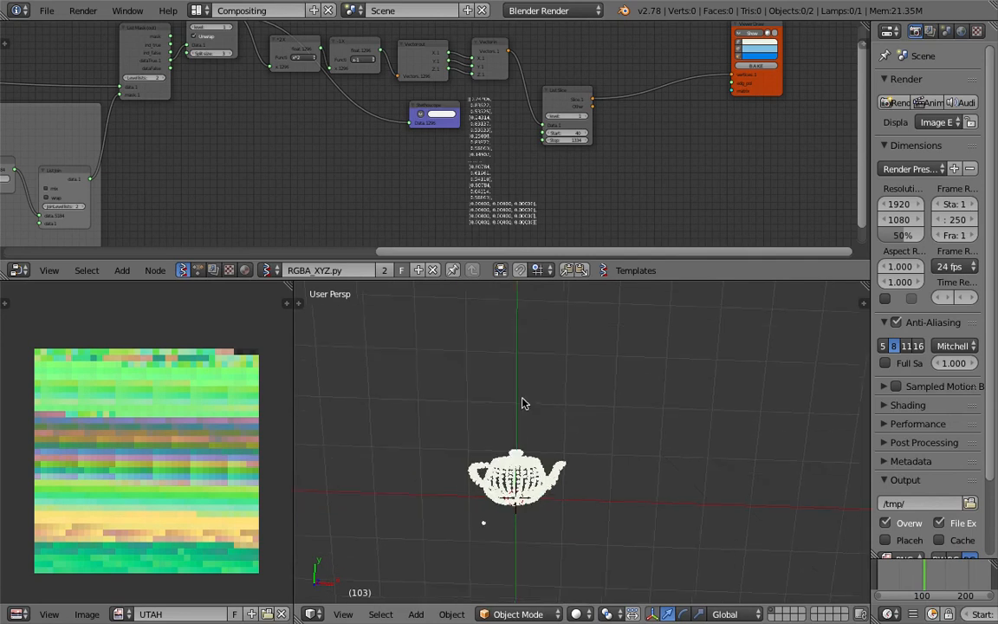
{"action": "scroll", "coordinate": [111, 406], "scroll_direction": "up", "scroll_amount": 1}
{"action": "scroll", "coordinate": [106, 499], "scroll_direction": "down", "scroll_amount": 2}
{"action": "middle_click_drag", "start_coordinate": [107, 500], "coordinate": [113, 492]}
{"action": "scroll", "coordinate": [121, 462], "scroll_direction": "up", "scroll_amount": 1}
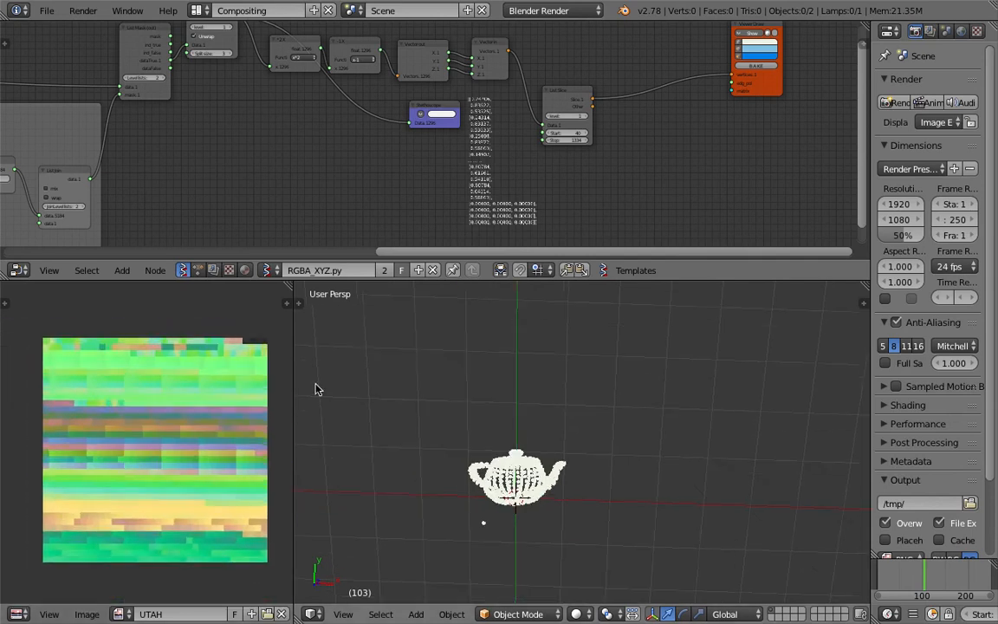
{"action": "scroll", "coordinate": [545, 488], "scroll_direction": "up", "scroll_amount": 3}
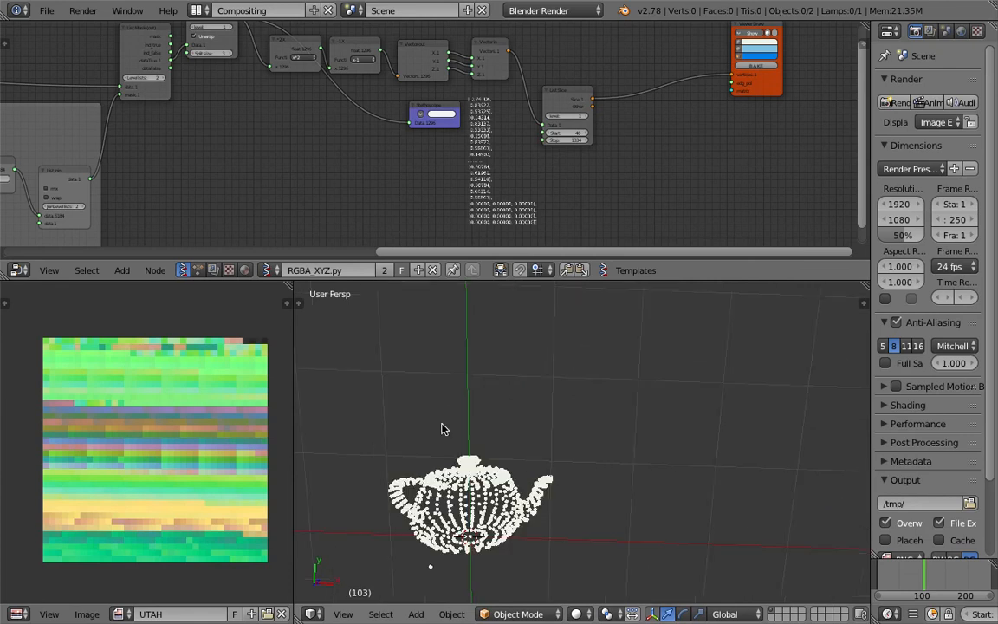
{"action": "middle_click_drag", "start_coordinate": [364, 327], "coordinate": [408, 379]}
{"action": "middle_click_drag", "start_coordinate": [455, 452], "coordinate": [497, 429], "text": "shift"}
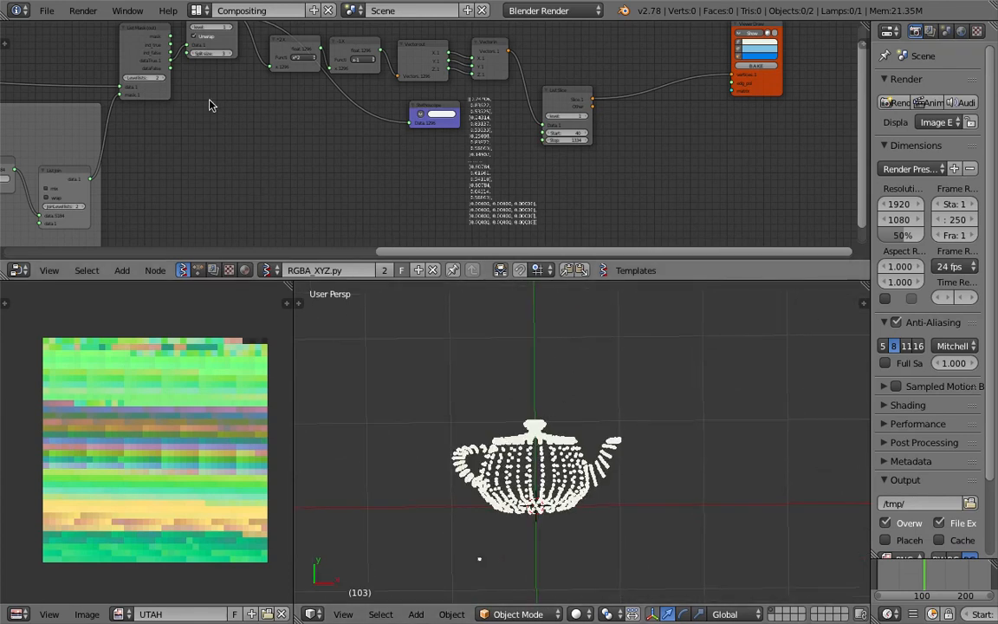